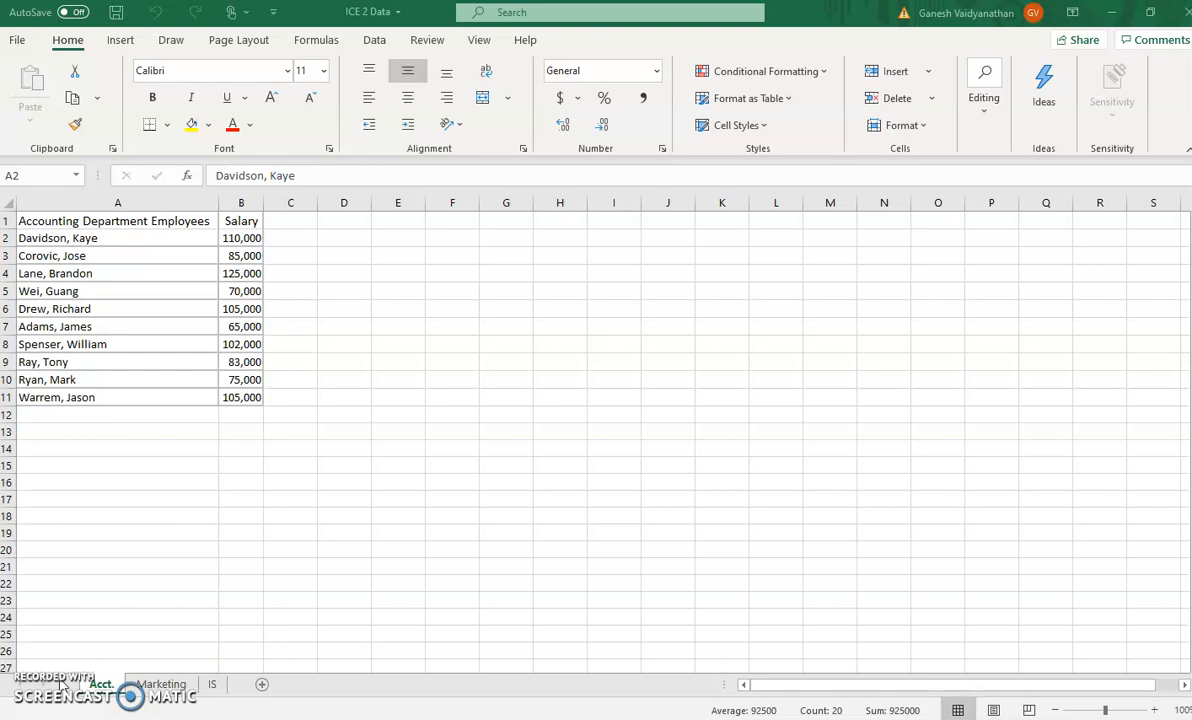
left_click_drag(118, 652, 173, 668)
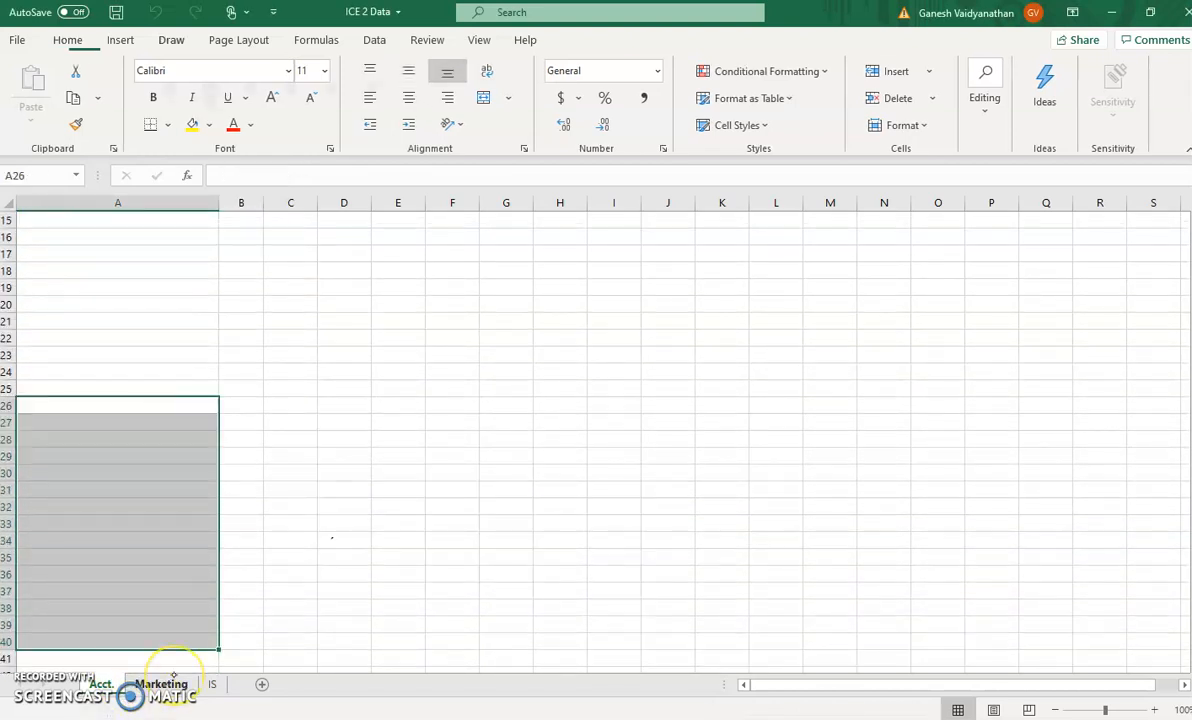
key("Up")
key("Up")
key("Up")
key("Up")
key("Up")
key("Up")
key("Up")
key("Up")
key("Up")
key("Up")
key("Up")
key("Up")
key("Up")
key("Up")
key("Up")
key("Up")
key("Up")
key("Up")
key("Up")
key("Up")
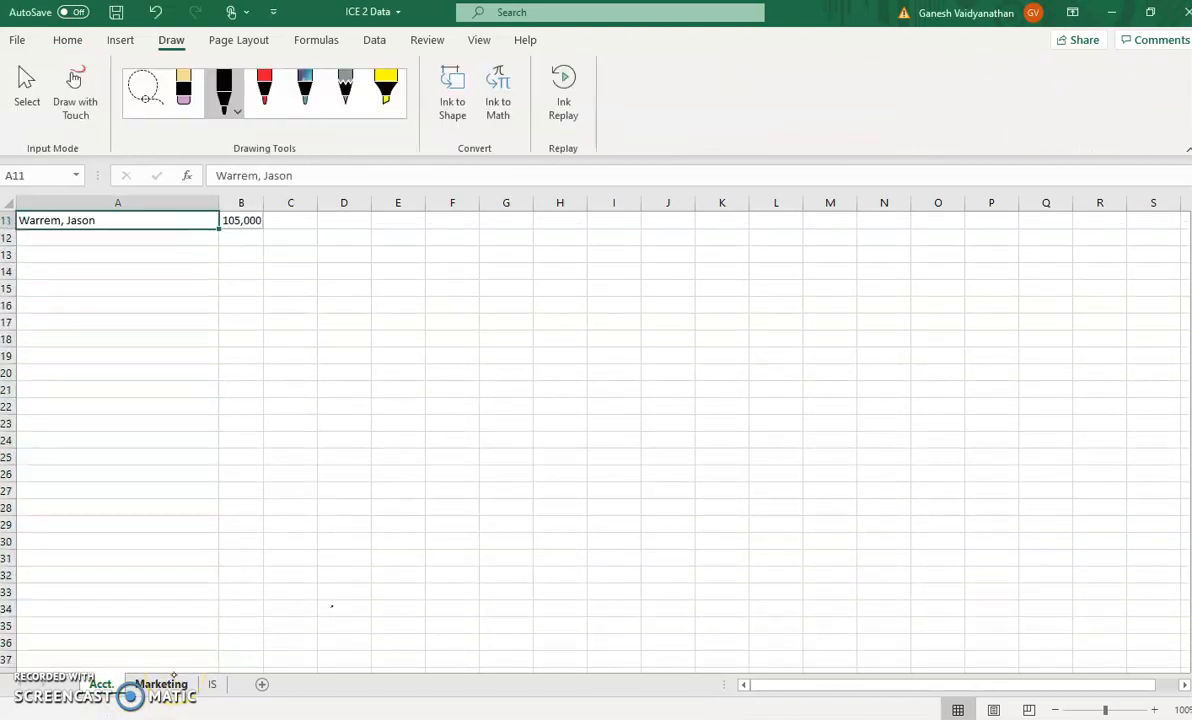
Draw black pen arcs just above the Acct., Marketing and IS sheet tabs to mark them
mouse_move(127, 642)
left_mouse_down()
mouse_move(91, 644)
mouse_move(128, 695)
mouse_move(82, 675)
left_mouse_up()
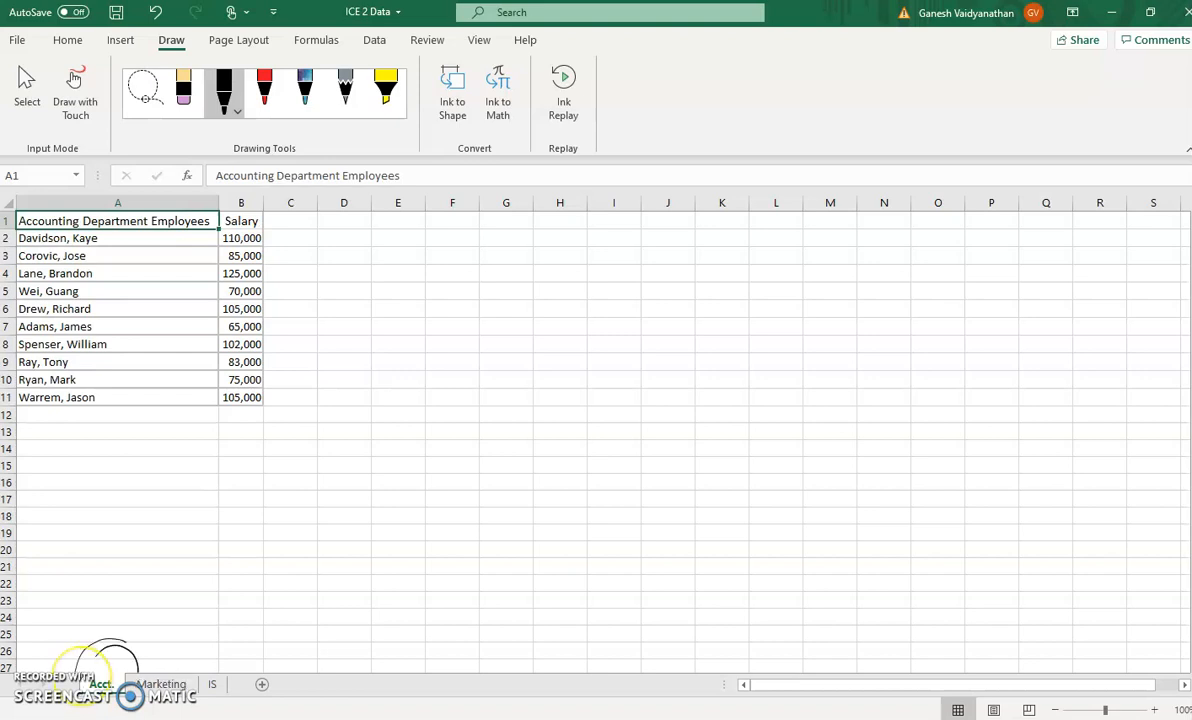
mouse_move(140, 645)
left_mouse_down()
mouse_move(158, 696)
mouse_move(160, 641)
mouse_move(248, 672)
mouse_move(210, 638)
left_mouse_up()
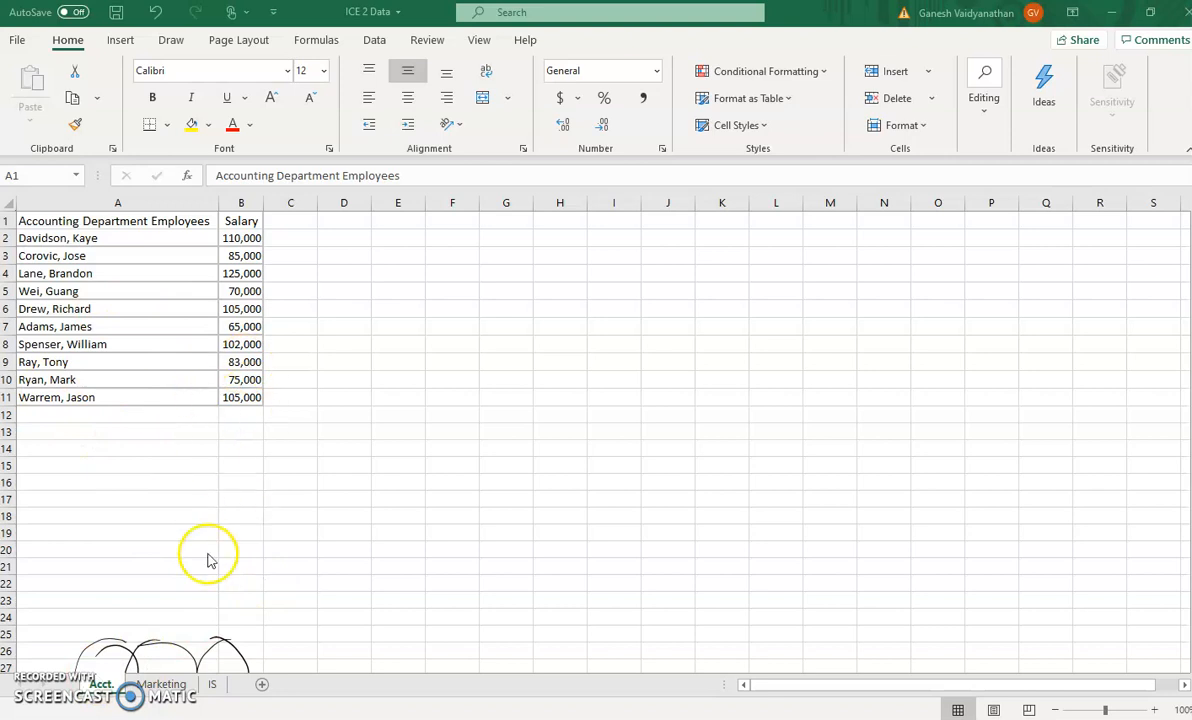
Examine the employee and salary lists on the Marketing and IS sheets and return to the Acct. sheet
left_click(168, 685)
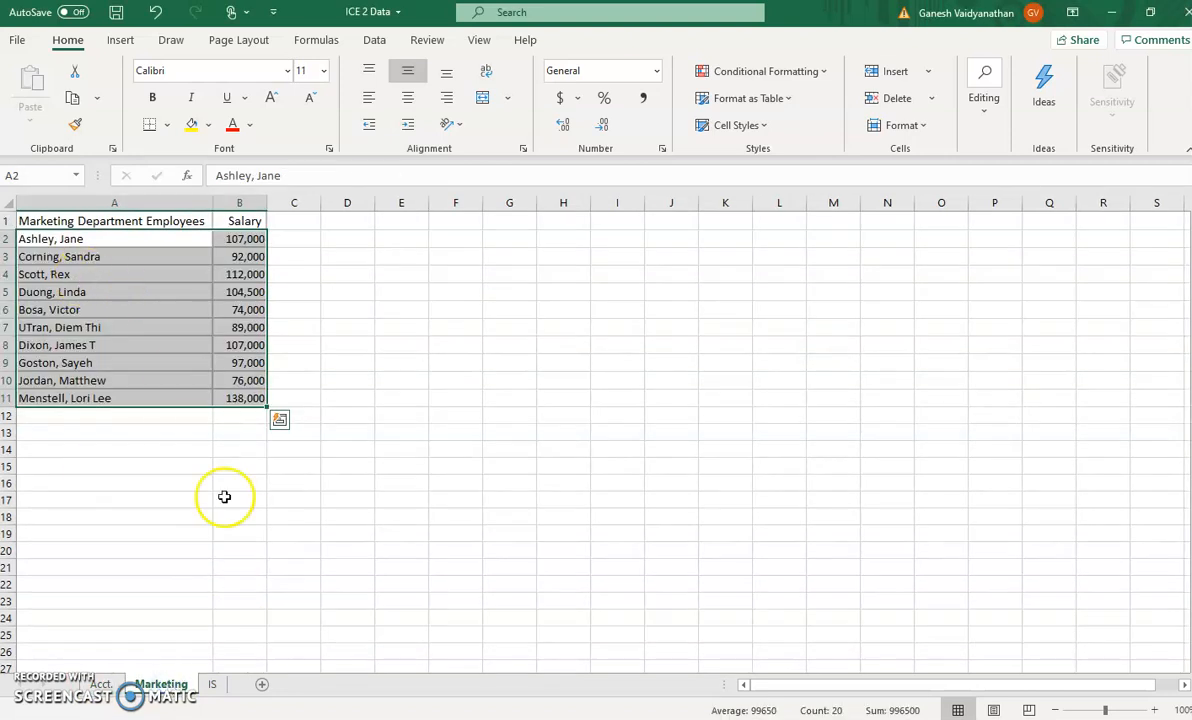
left_click(212, 685)
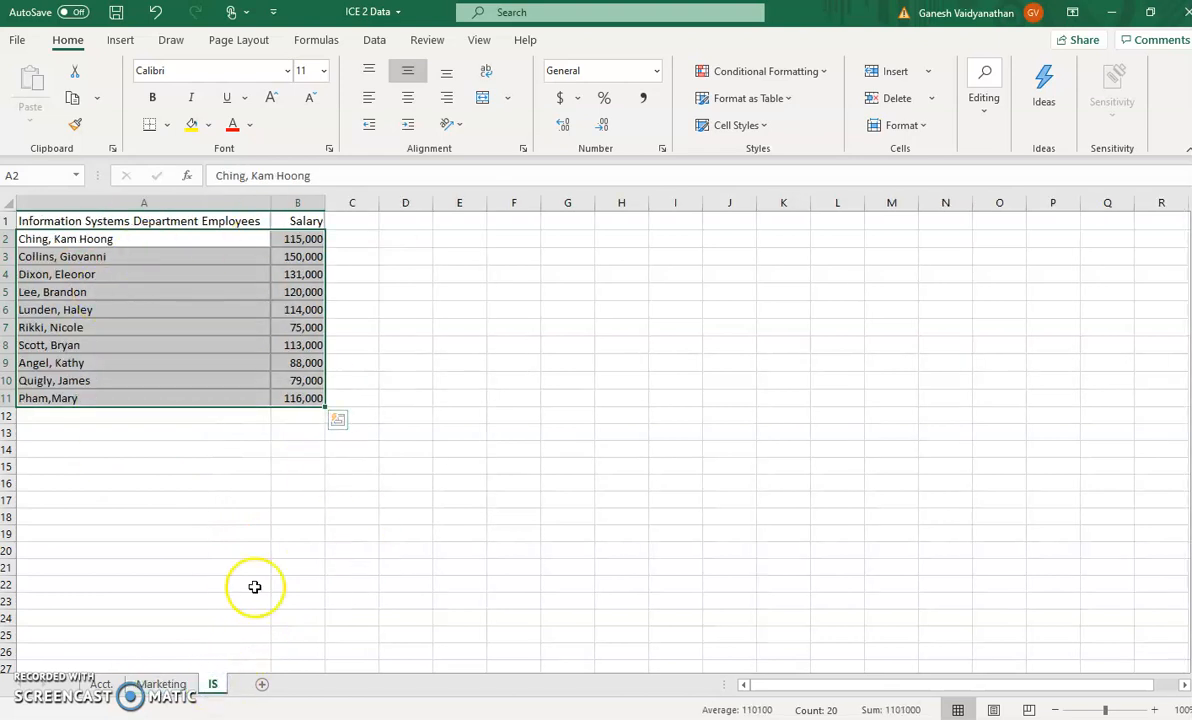
left_click(100, 684)
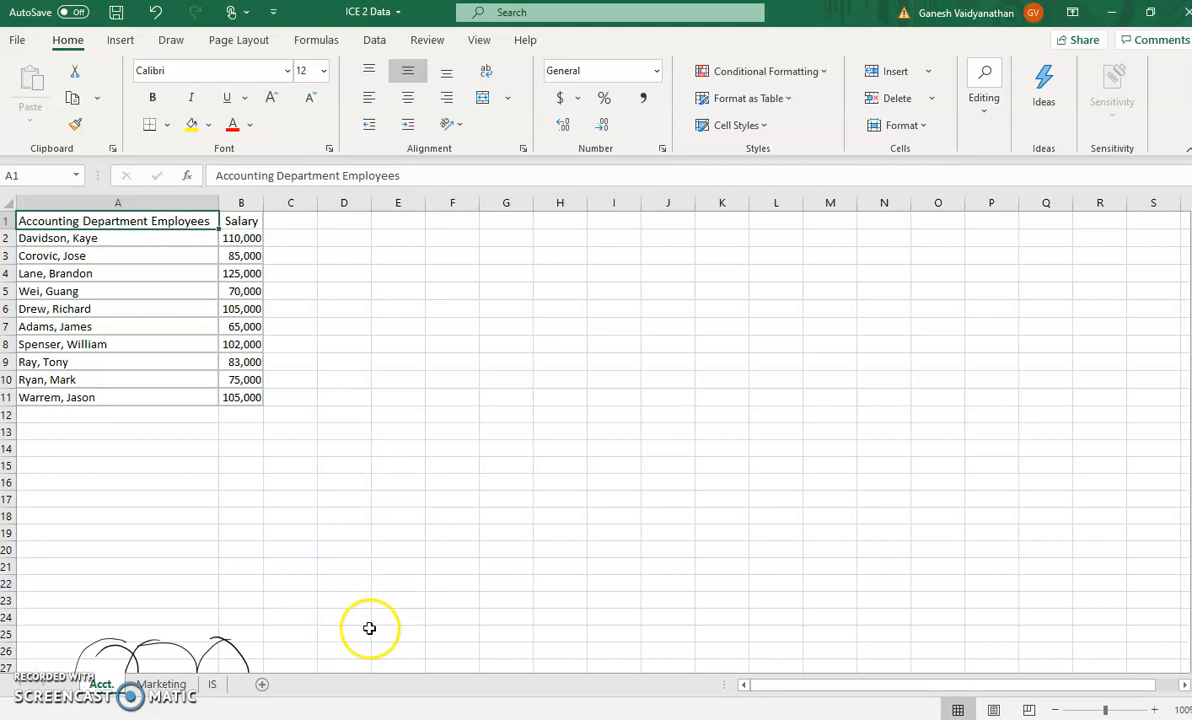
Add a new worksheet named Salary and place it after the IS sheet
left_click(262, 686)
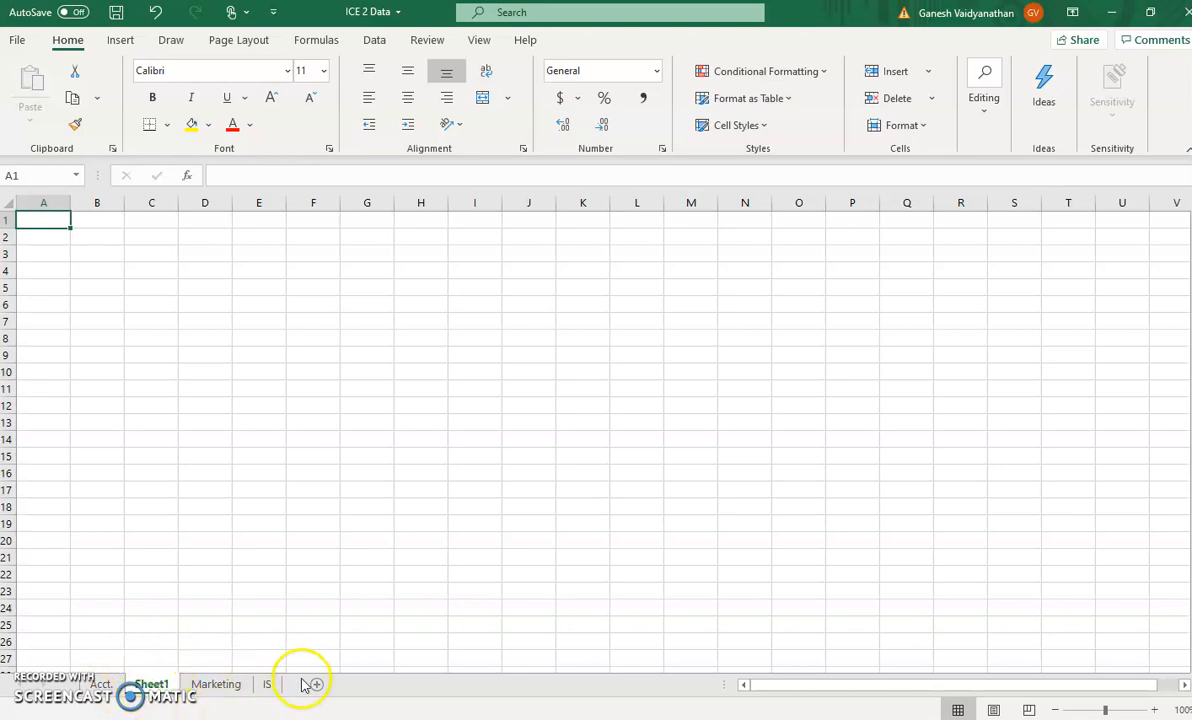
double_click(152, 684)
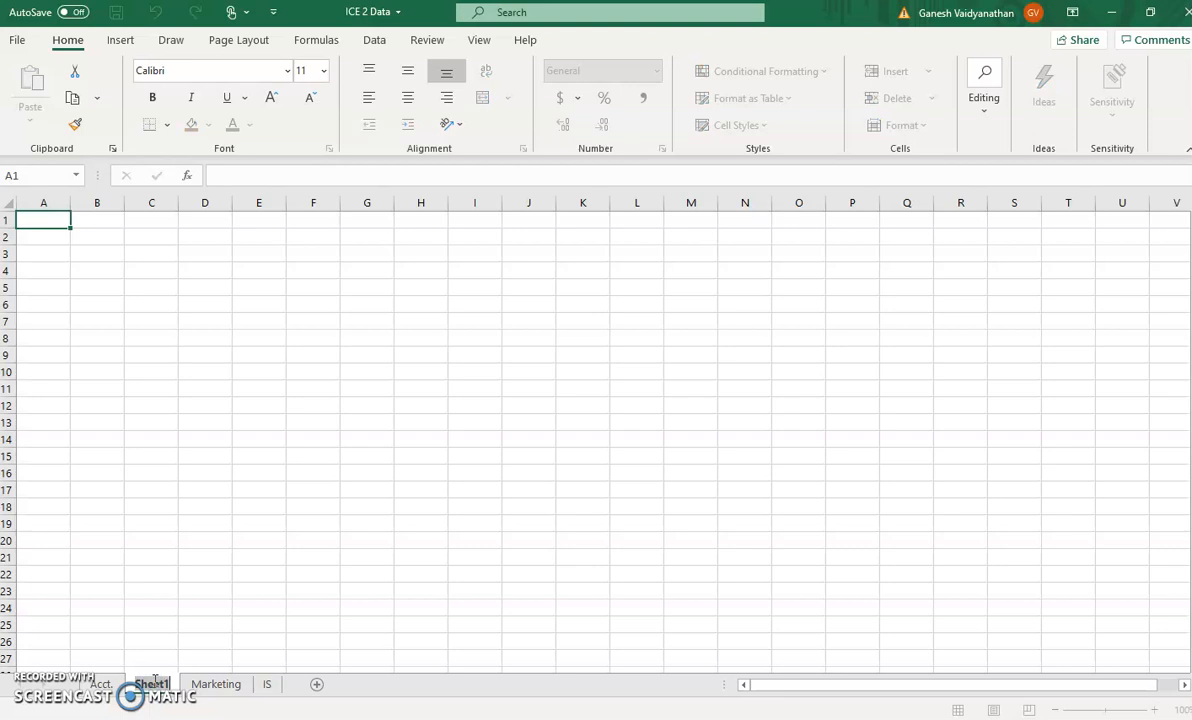
left_click(157, 684)
key("BackSpace")
key("BackSpace")
key("BackSpace")
key("BackSpace")
key("BackSpace")
key("BackSpace")
type("Salary")
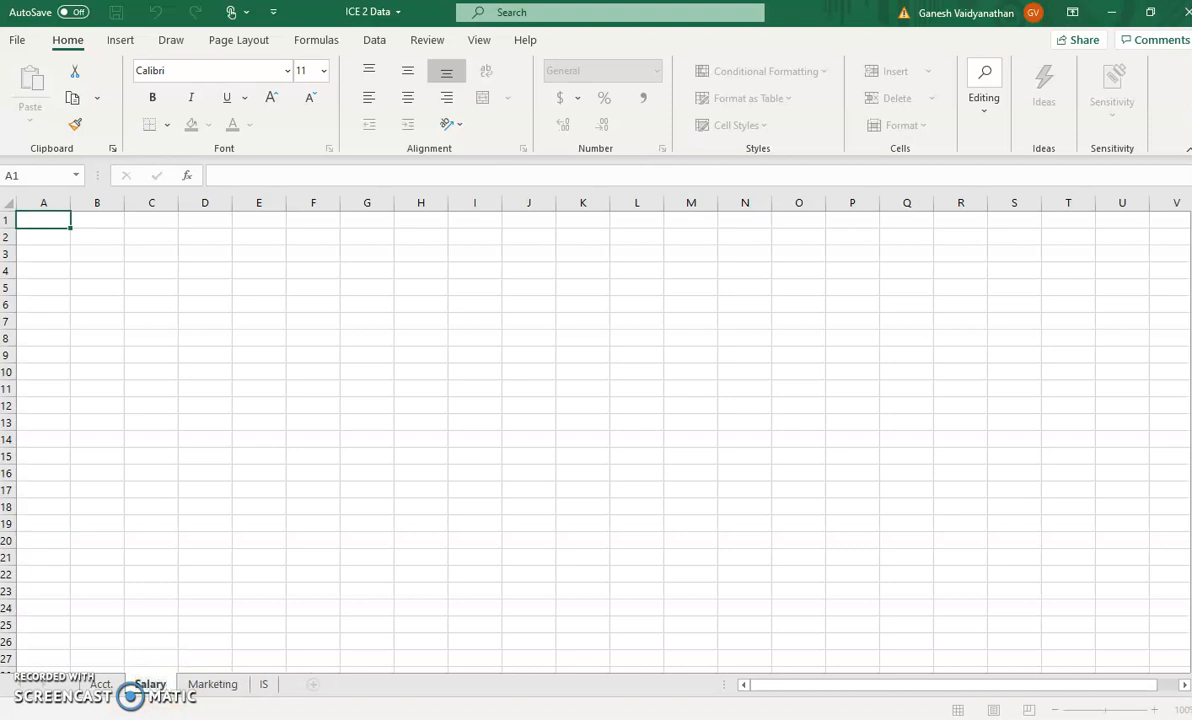
left_click(238, 556)
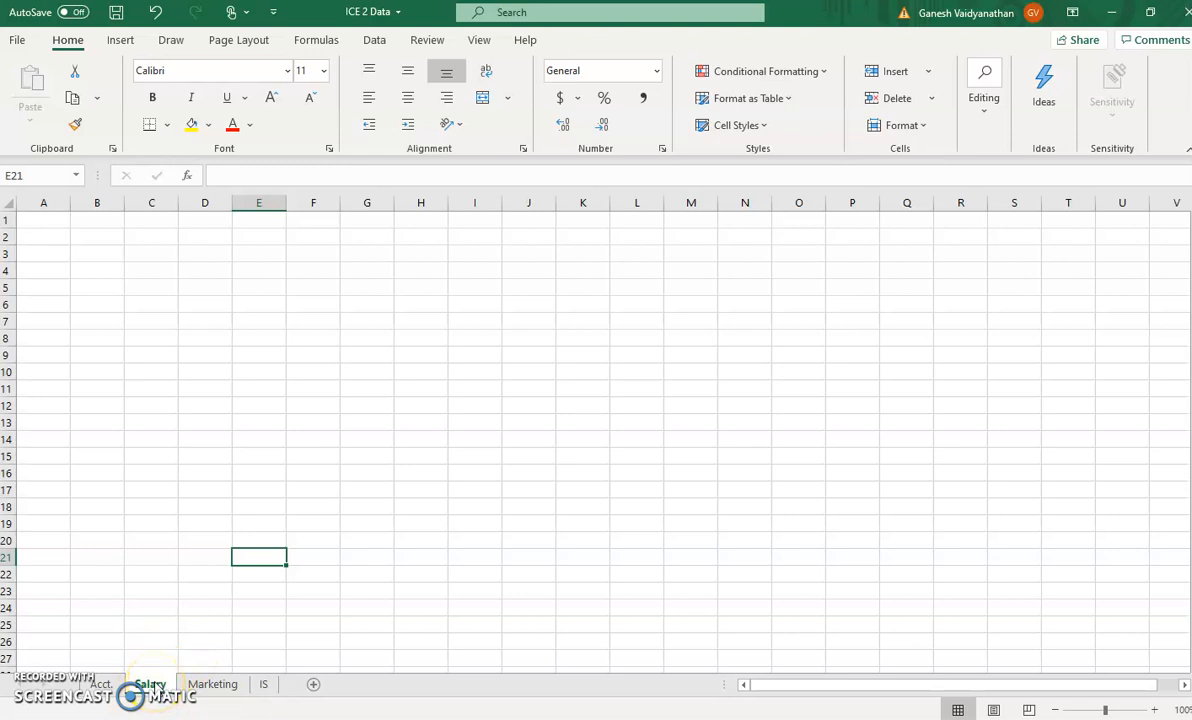
mouse_move(155, 684)
left_mouse_down()
mouse_move(212, 656)
mouse_move(287, 670)
left_mouse_up()
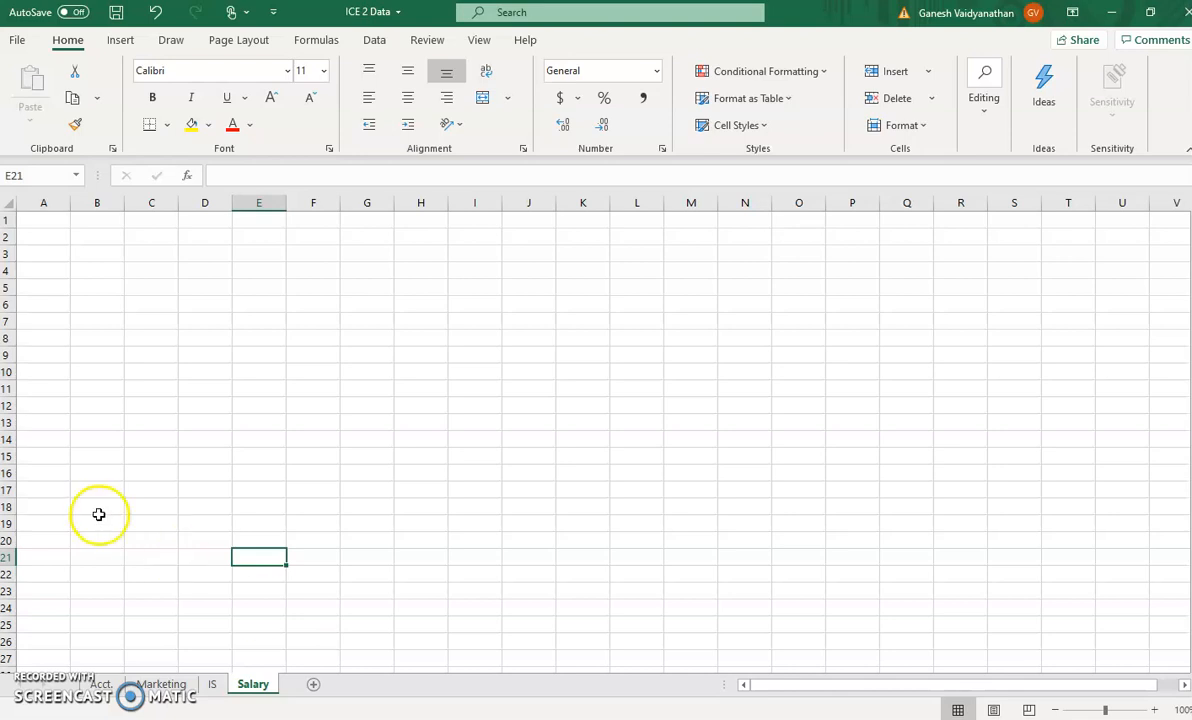
Enter the headers Name, Department, Current Salary and New Salary in cells A1 to D1 of the Salary sheet
left_click(51, 224)
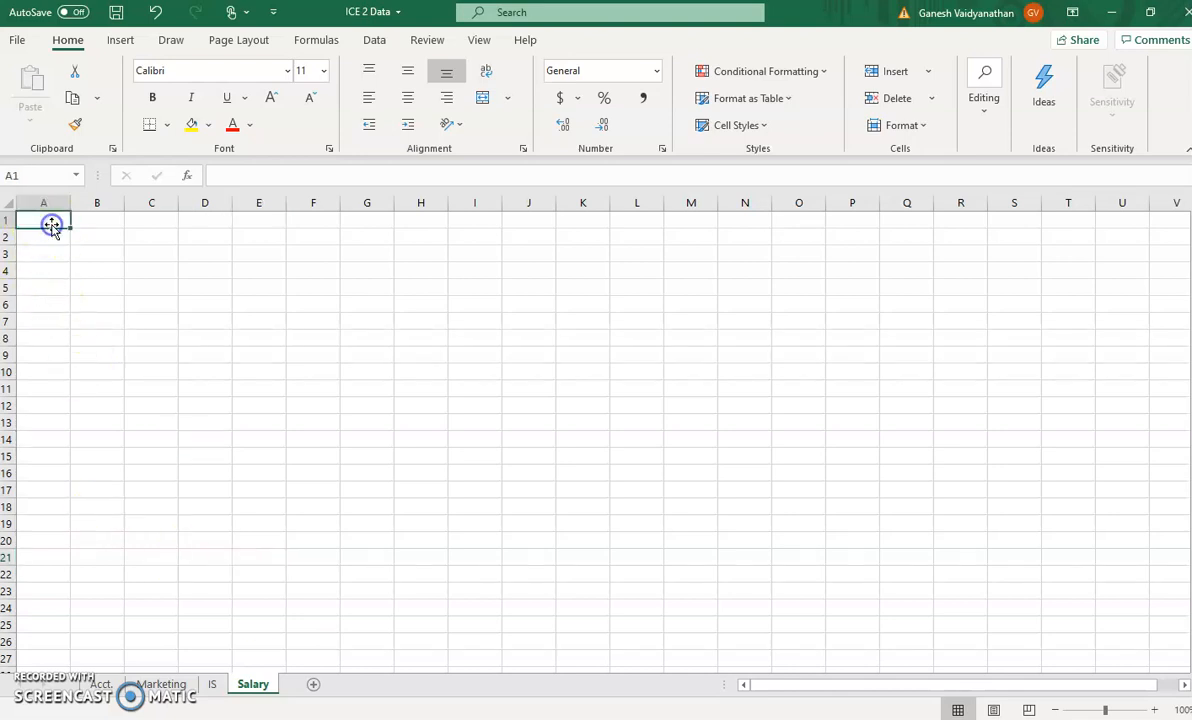
type("Name")
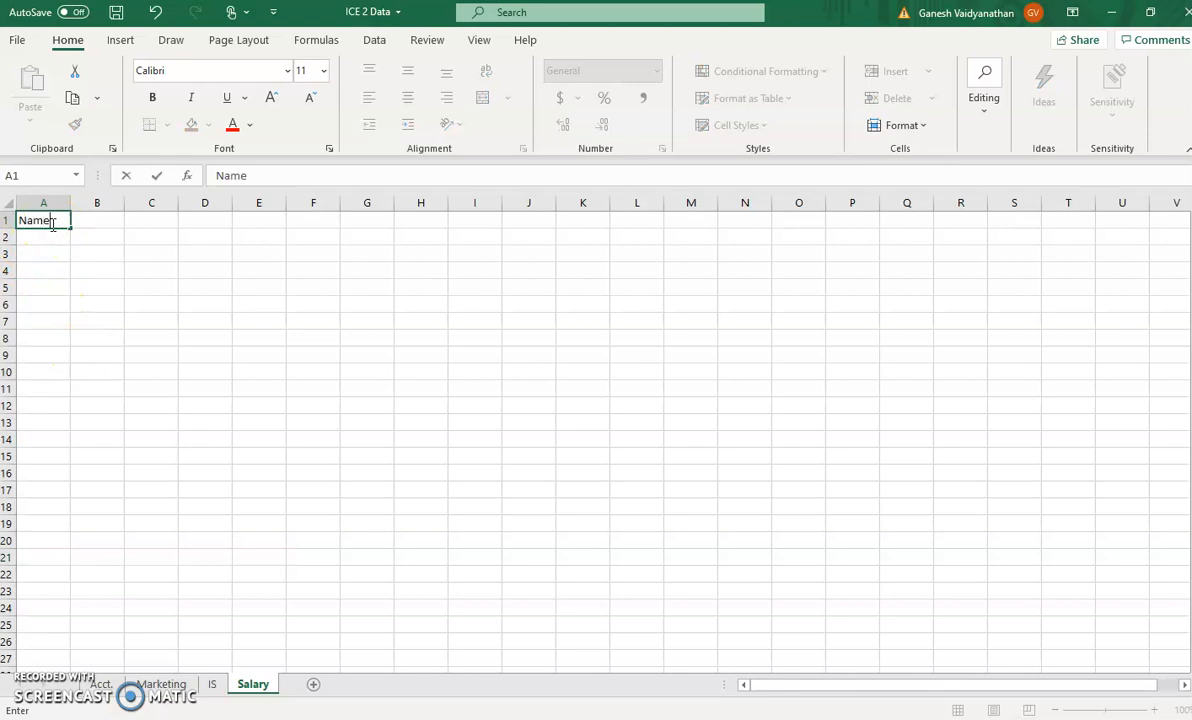
key("Tab")
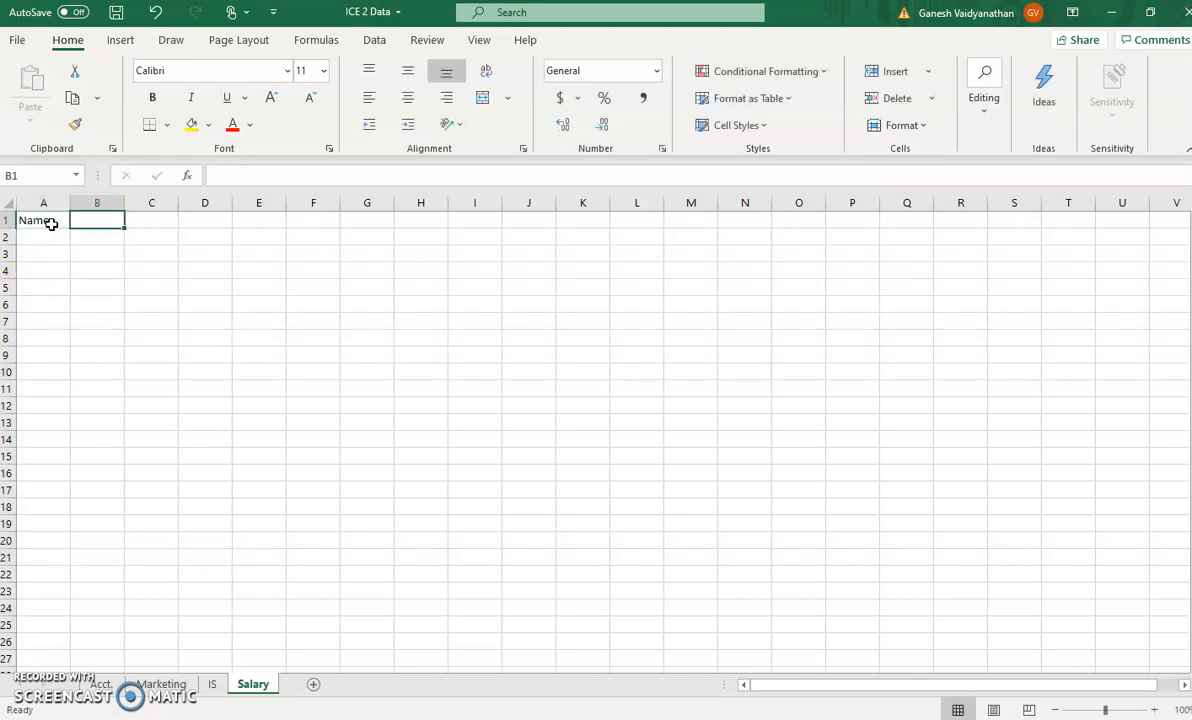
type("D")
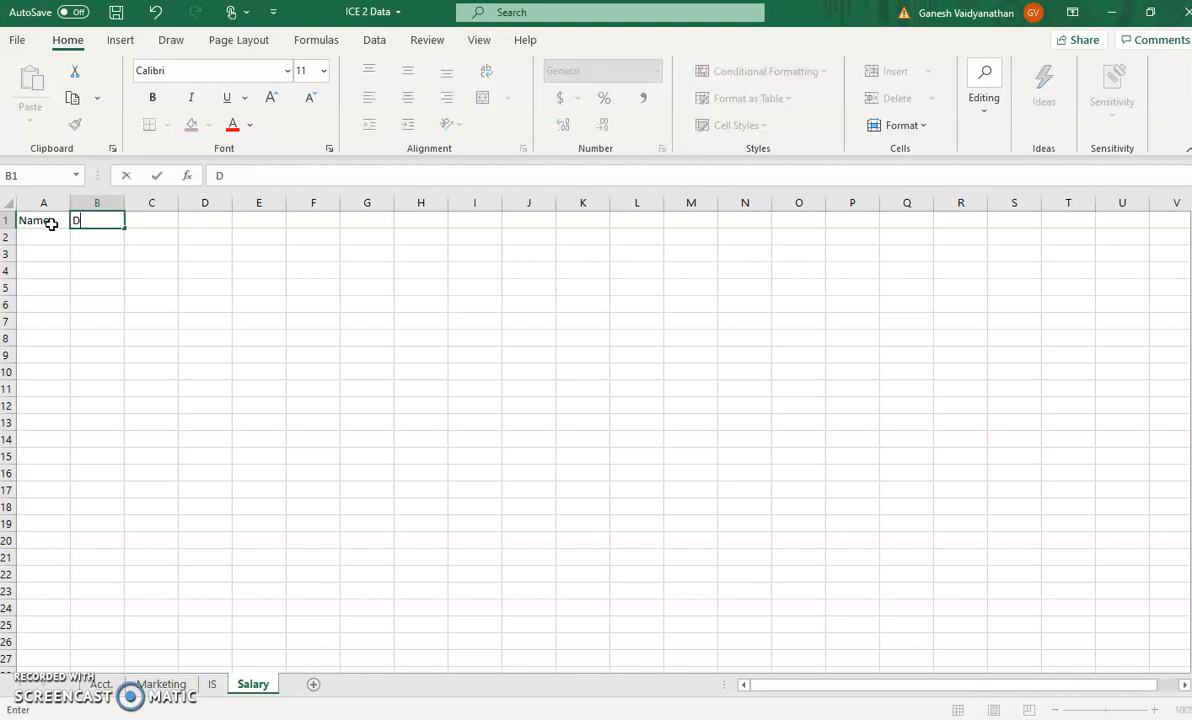
type("epartment")
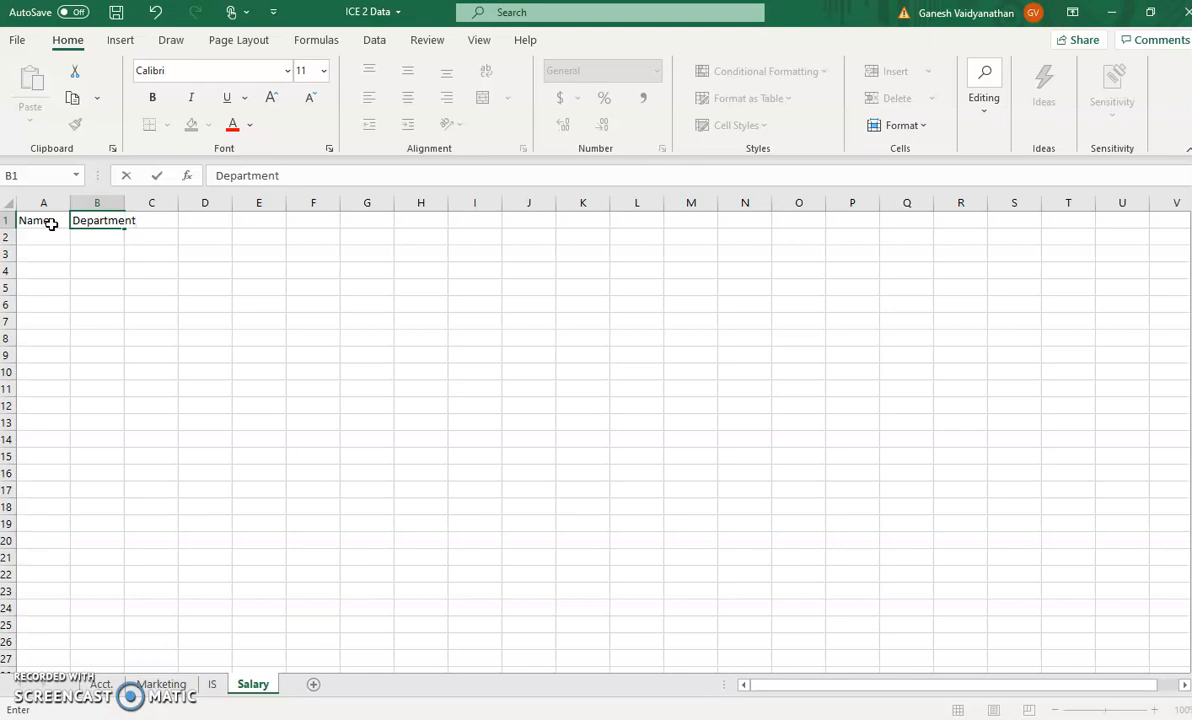
key("Tab")
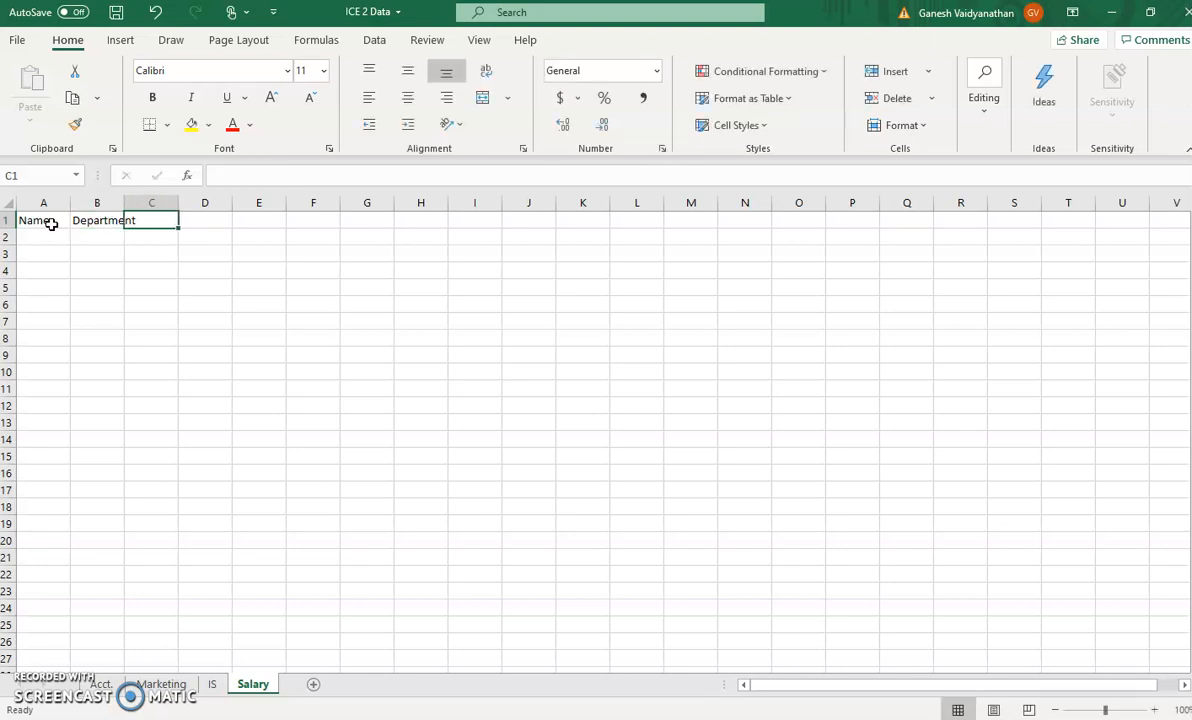
type("Cu")
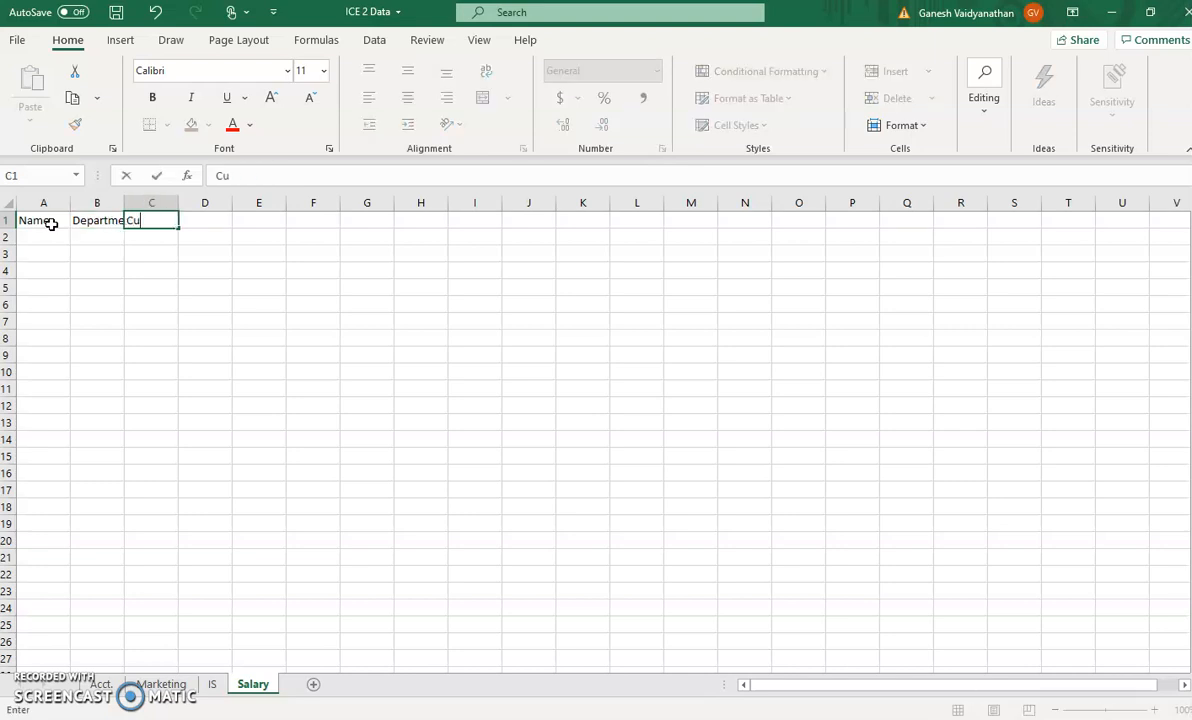
type("rrent Salary")
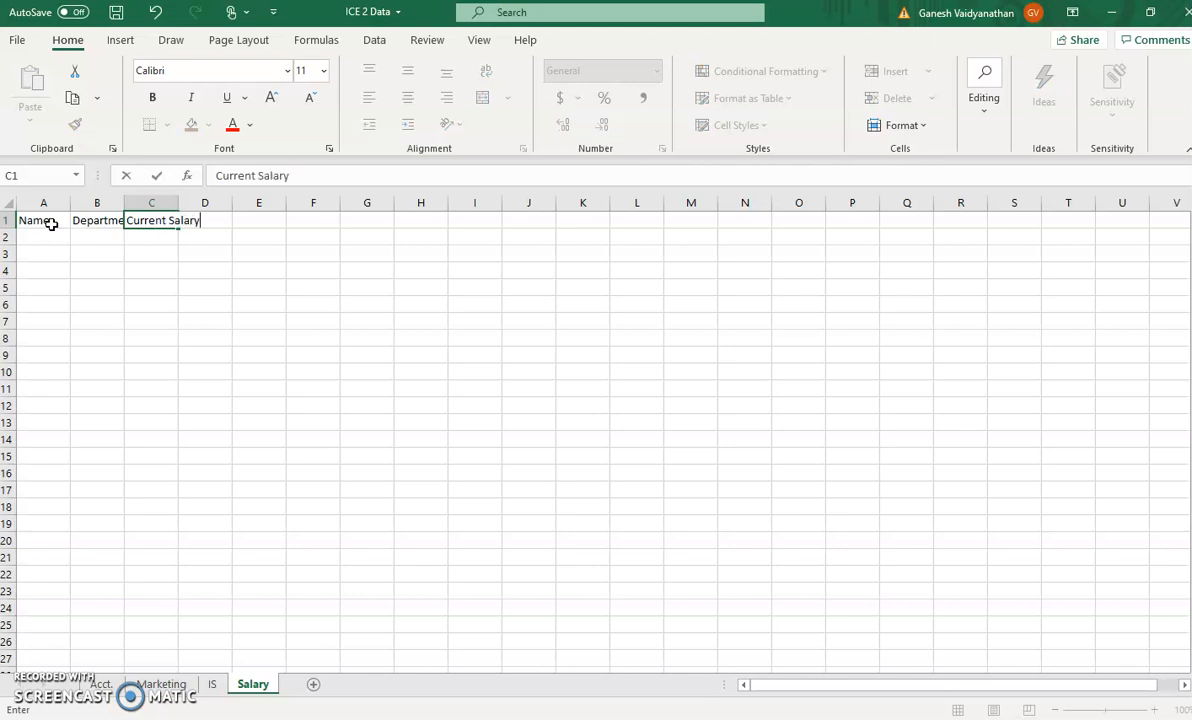
left_click(213, 237)
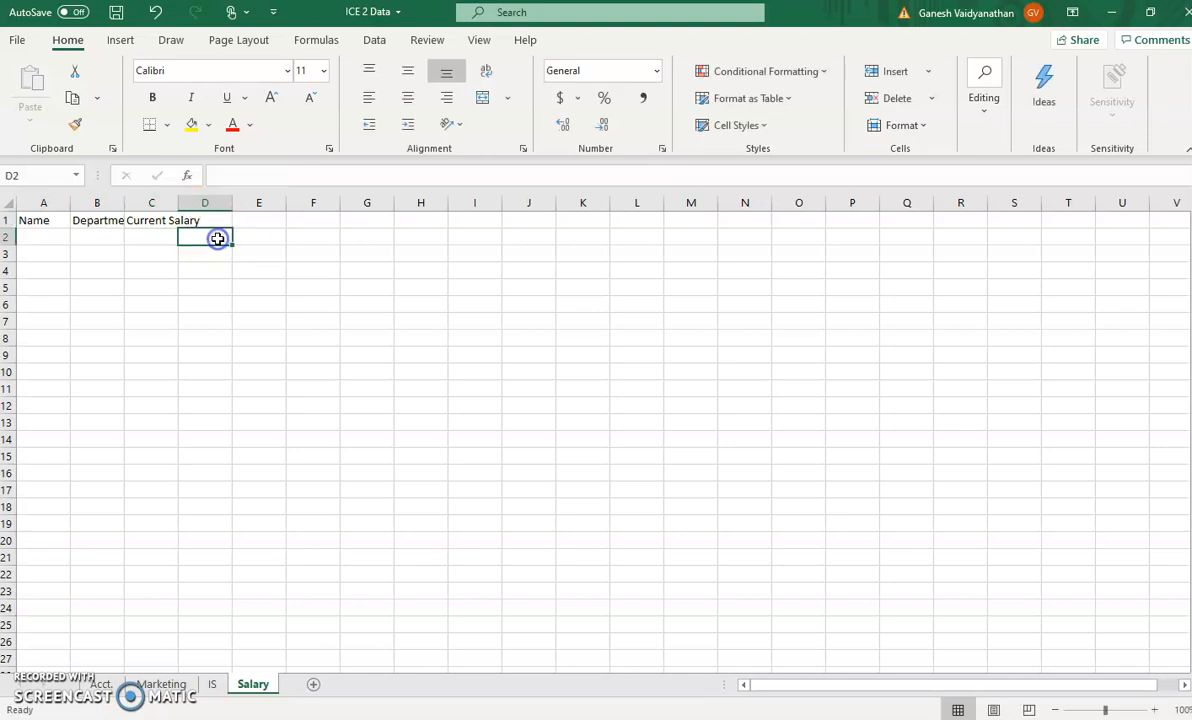
left_click(222, 220)
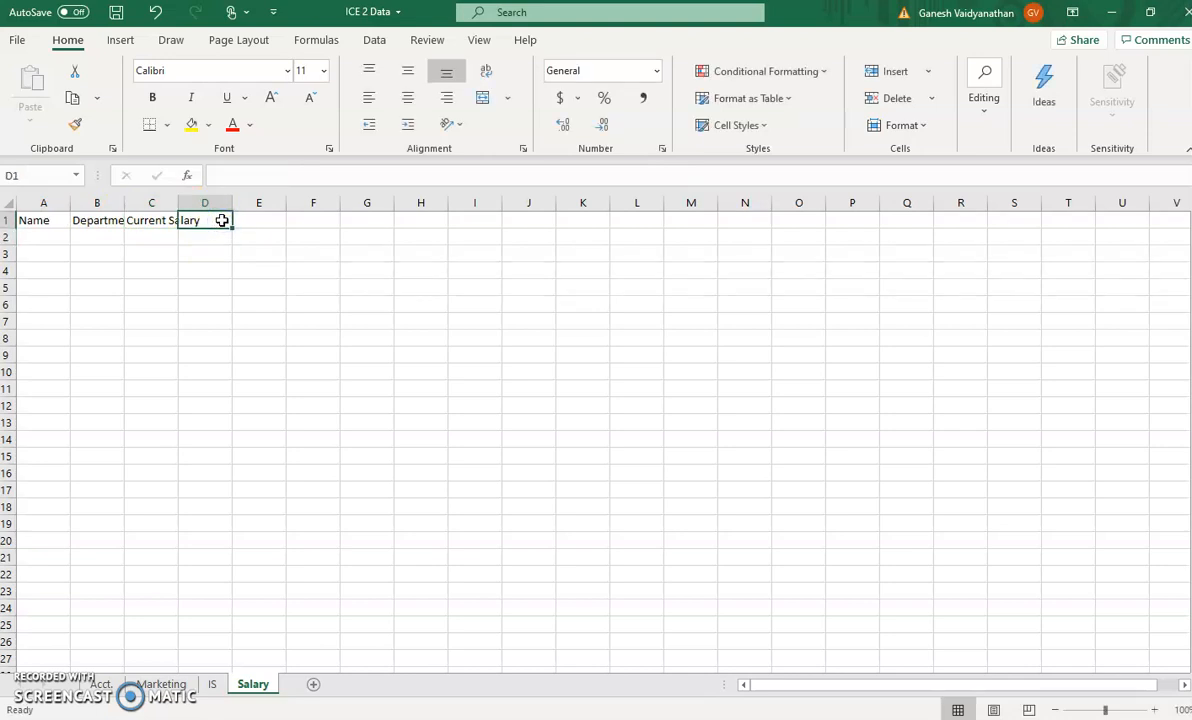
type("New")
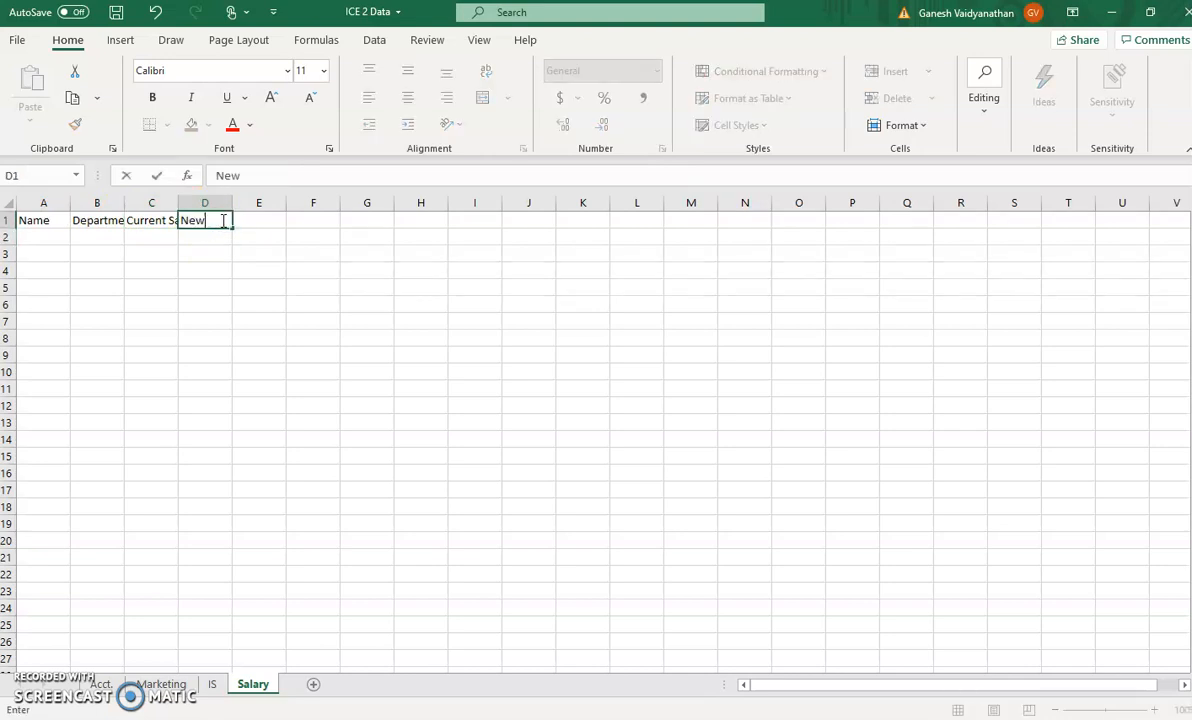
type(" Salary")
left_click(230, 222)
left_click(328, 302)
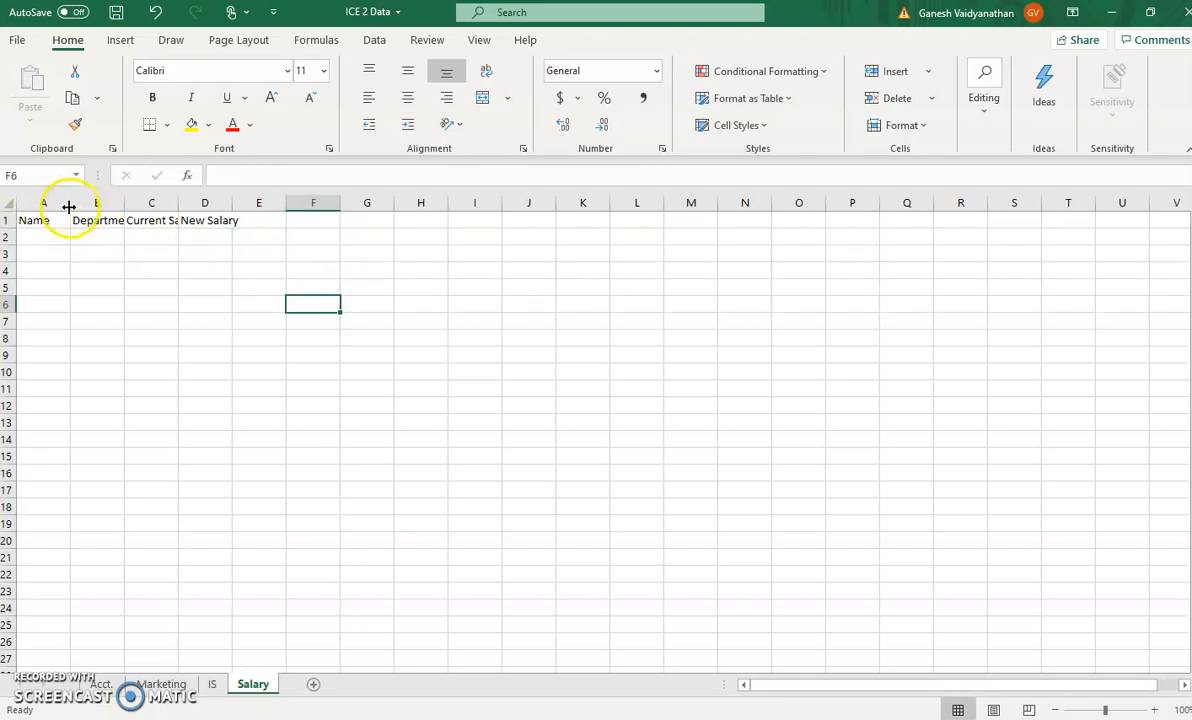
Widen columns A through D of the Salary sheet so every header fits, making the Name column the widest
left_click_drag(69, 206, 70, 206)
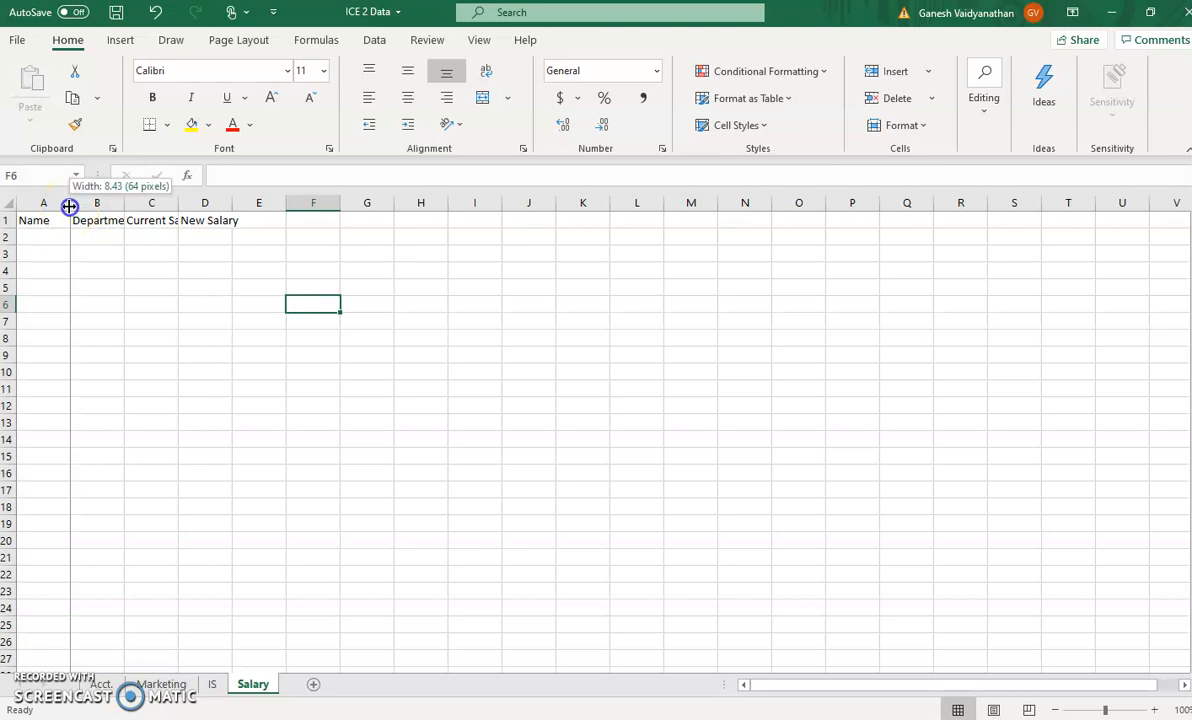
left_click_drag(69, 206, 121, 205)
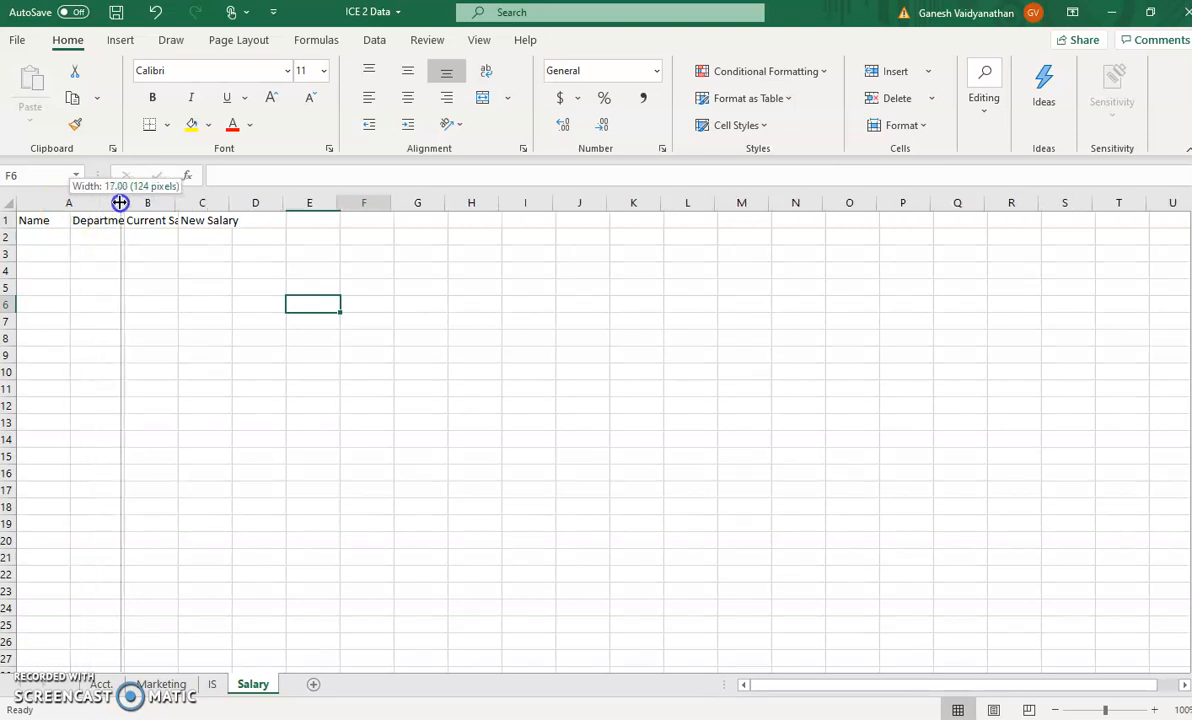
left_click_drag(207, 206, 255, 206)
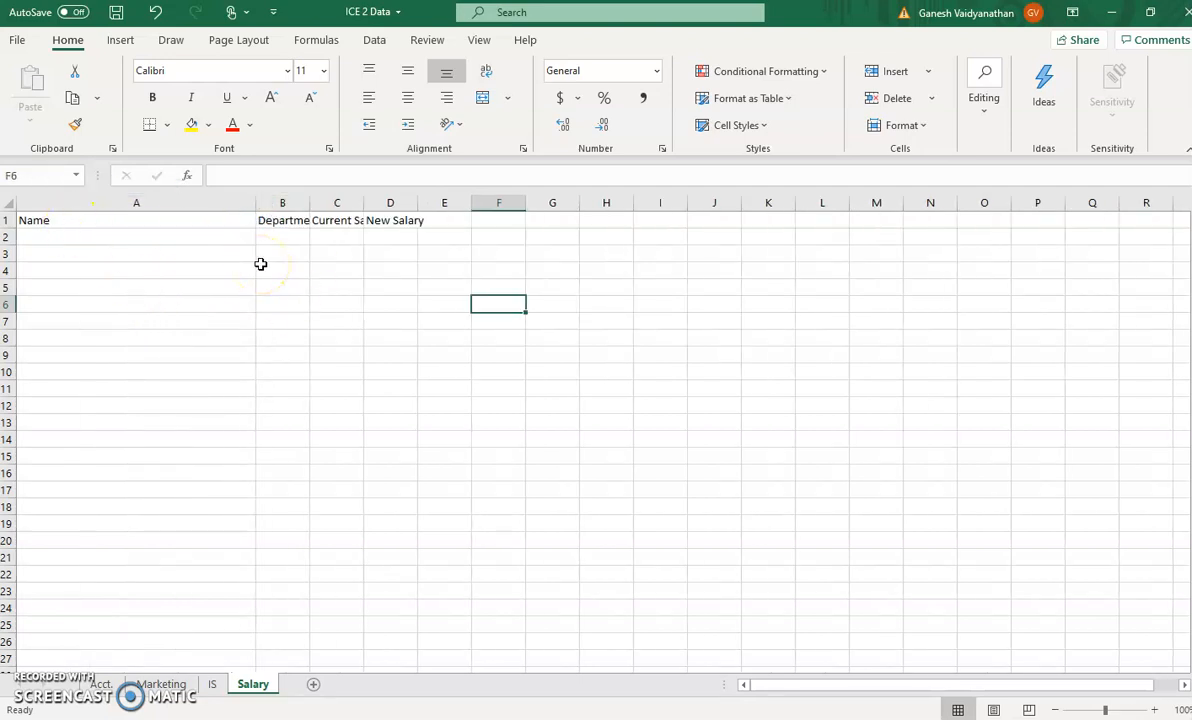
left_click_drag(310, 205, 764, 218)
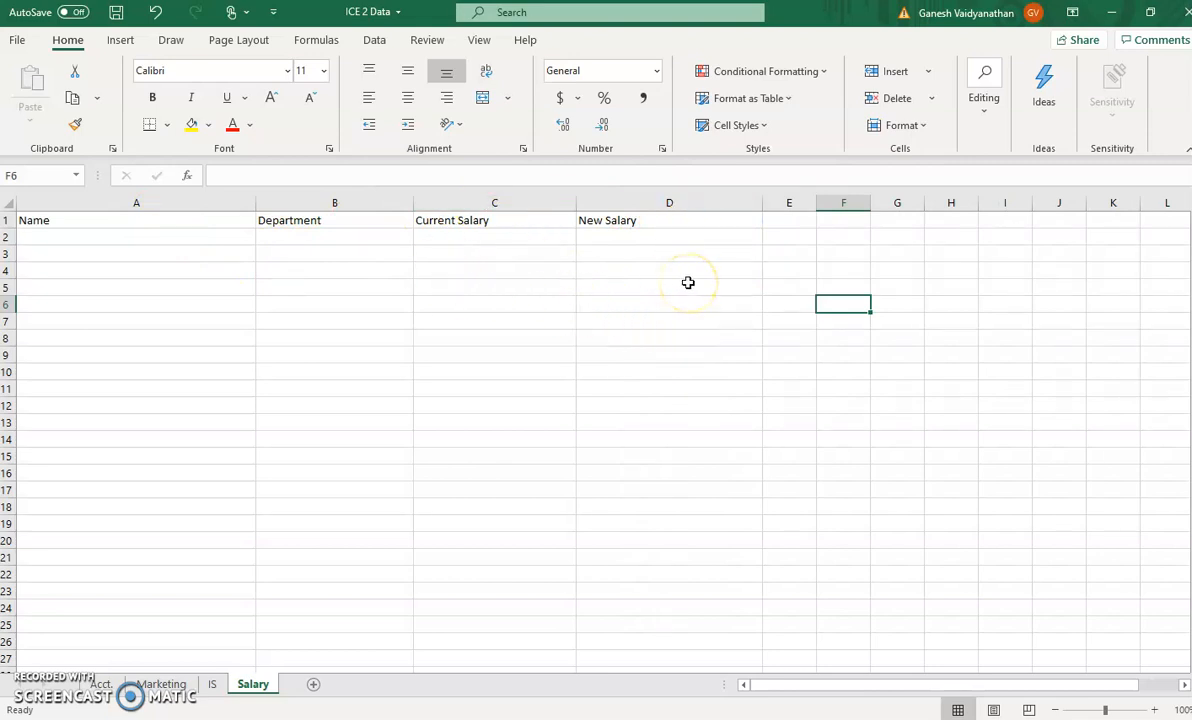
left_click(115, 219)
left_click_drag(272, 217, 608, 231)
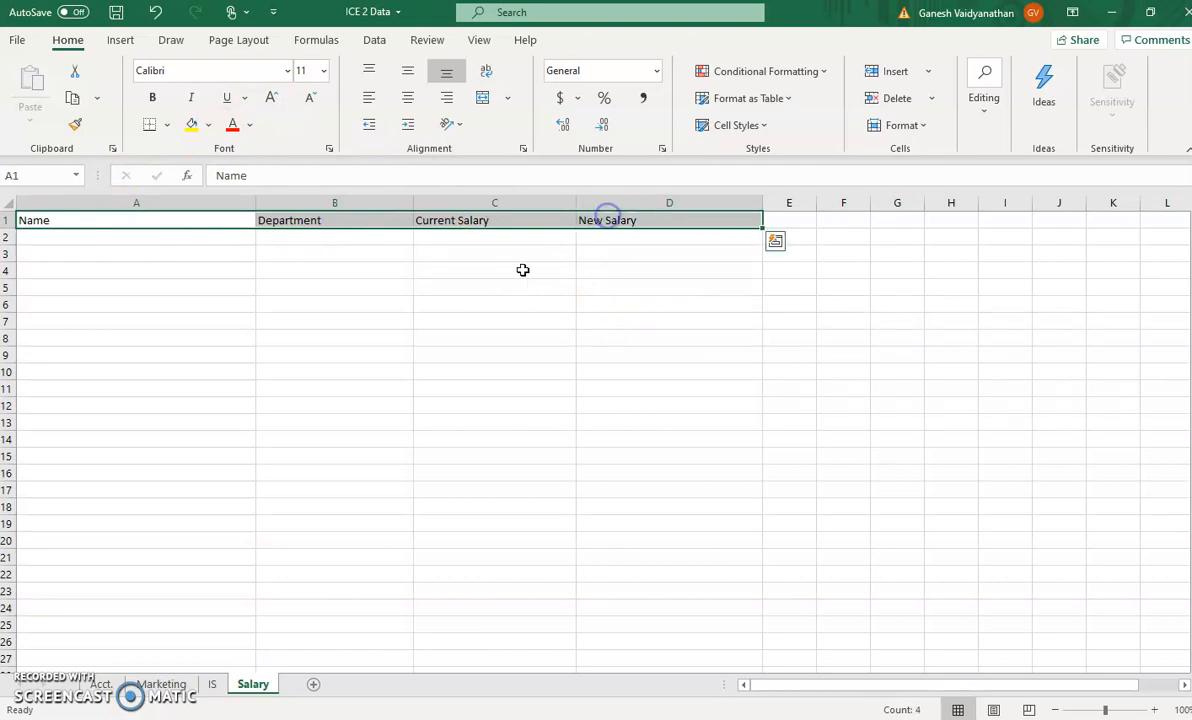
left_click(414, 298)
Increase the font size of the header cells A1:D1 to 14
left_click(161, 222)
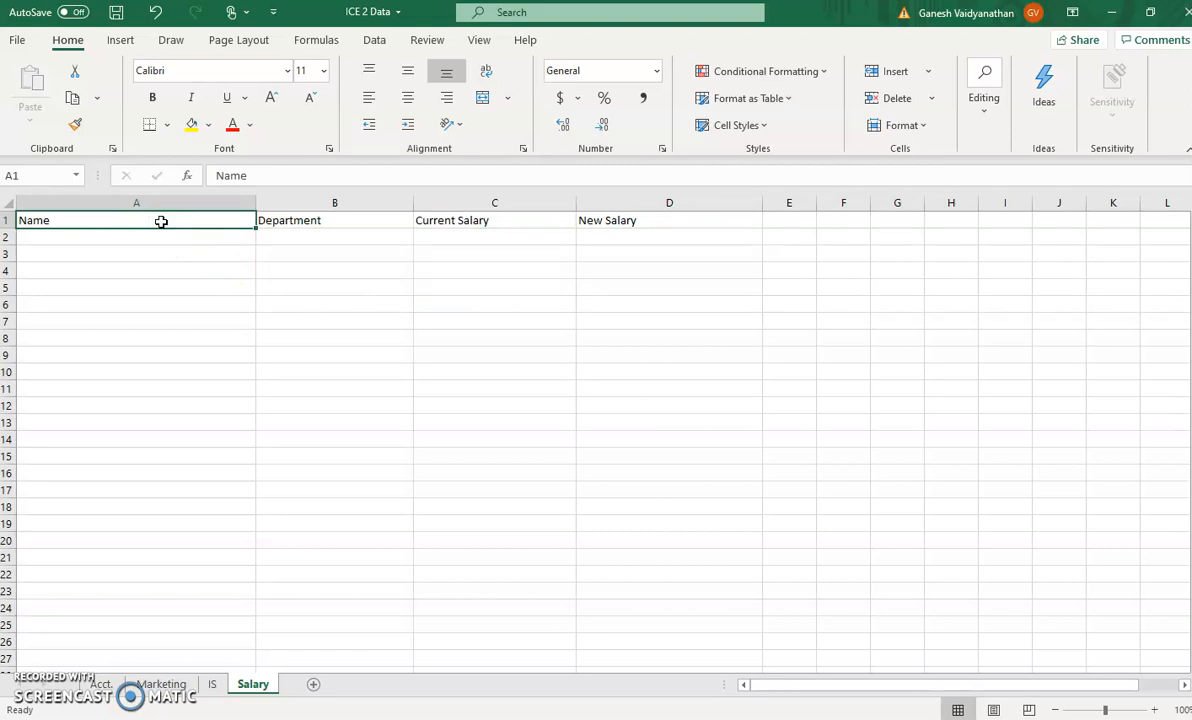
key("shift+Right")
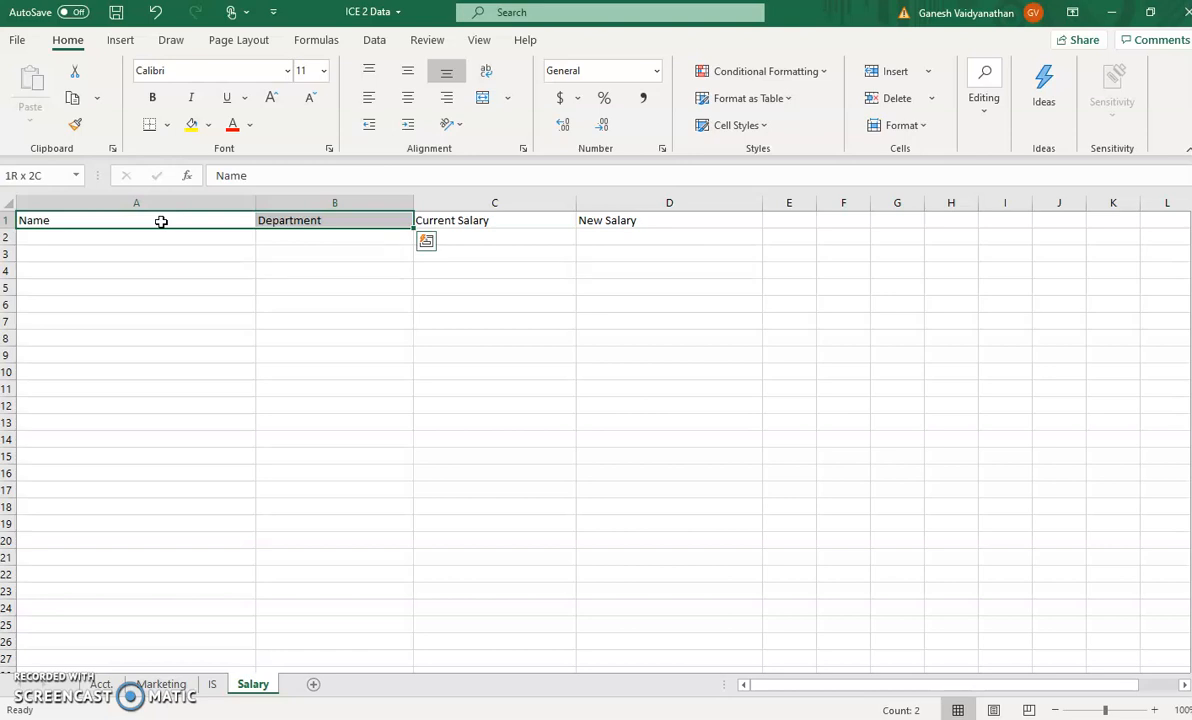
key("shift+Right")
key("shift+Right")
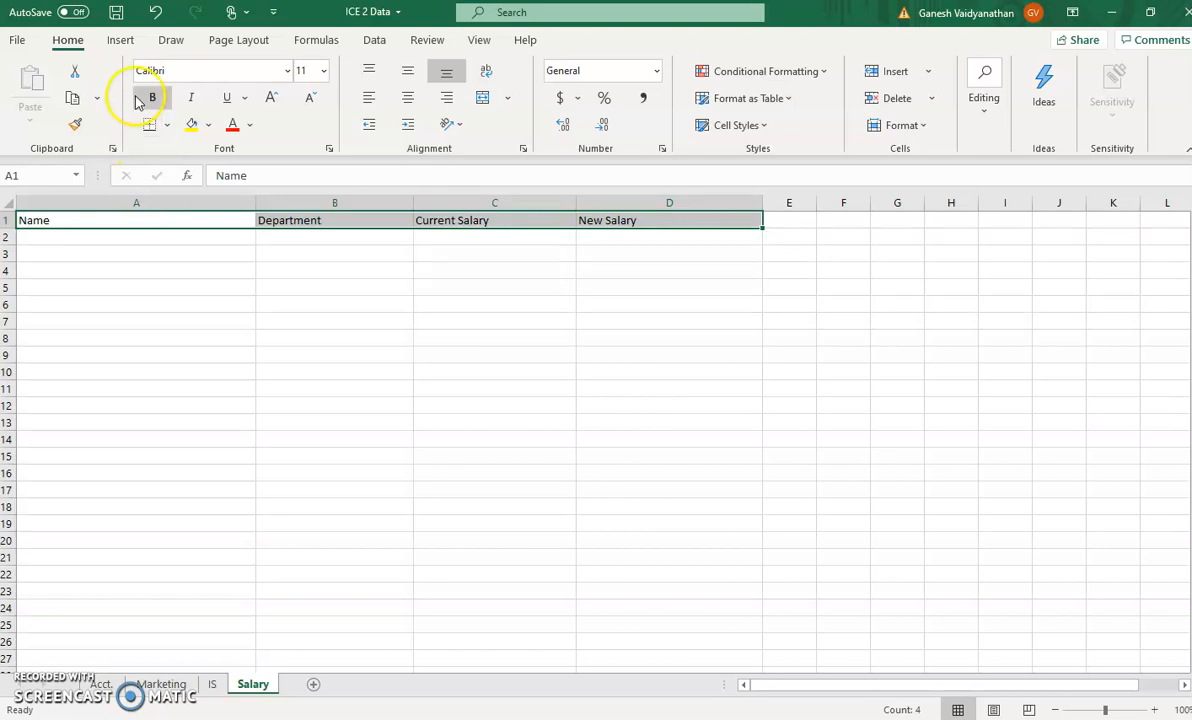
left_click(271, 98)
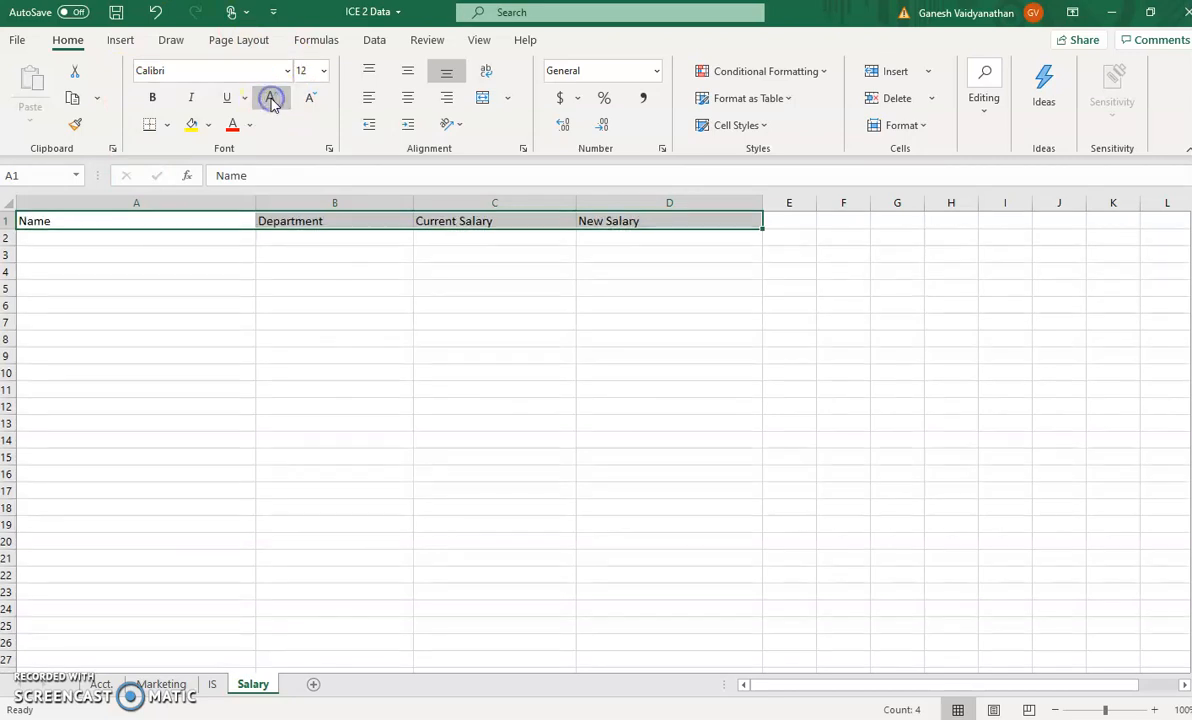
left_click(271, 98)
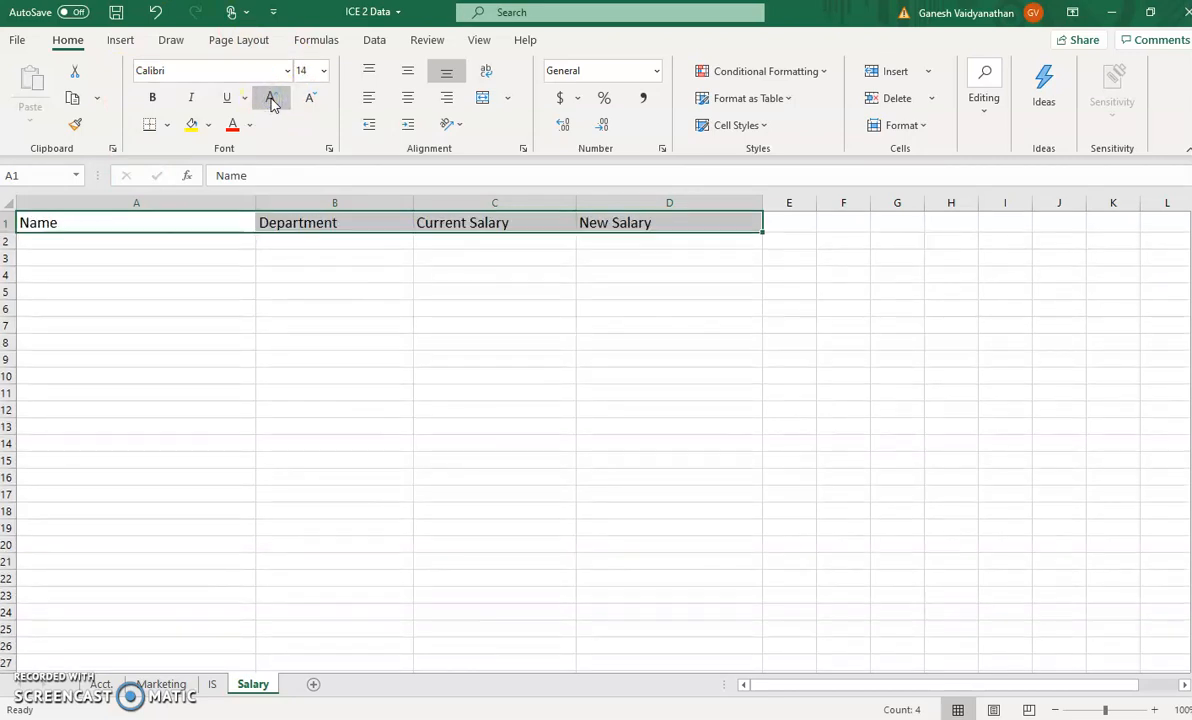
Fill the header cells A1:D1 of the Salary sheet with a light orange theme color
left_click(210, 128)
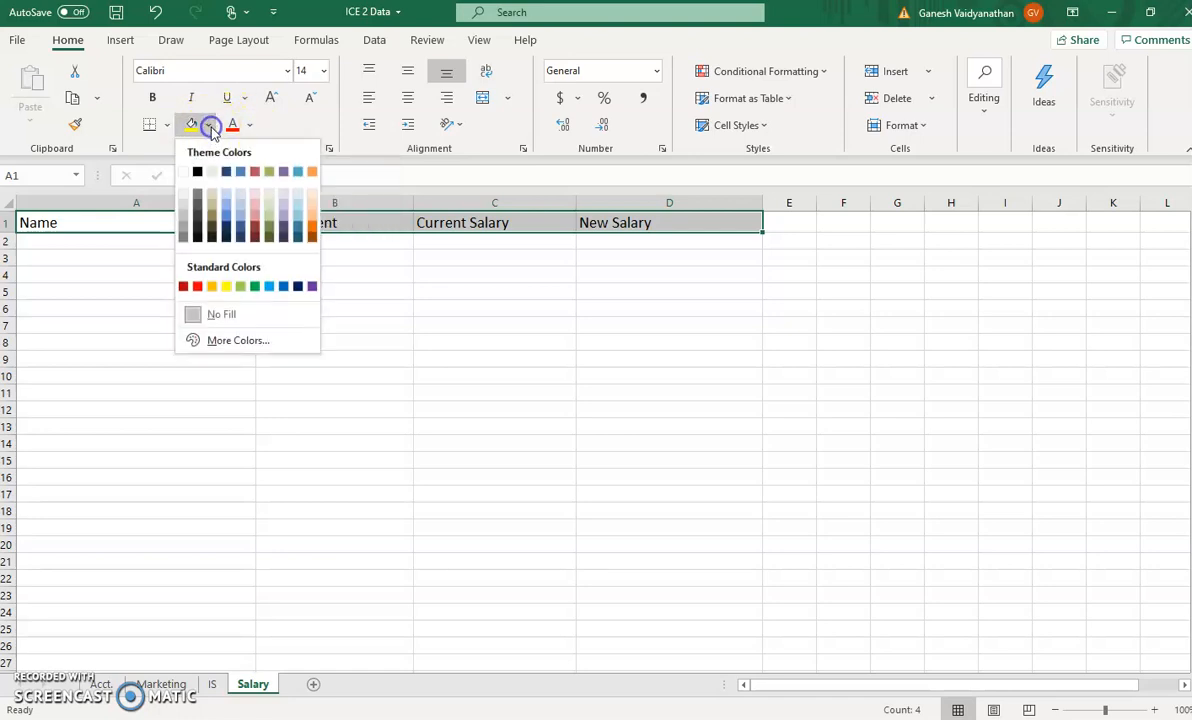
left_click(315, 207)
left_click_drag(317, 202, 208, 263)
Make the text of the header cells A1:D1 bold
left_click(178, 229)
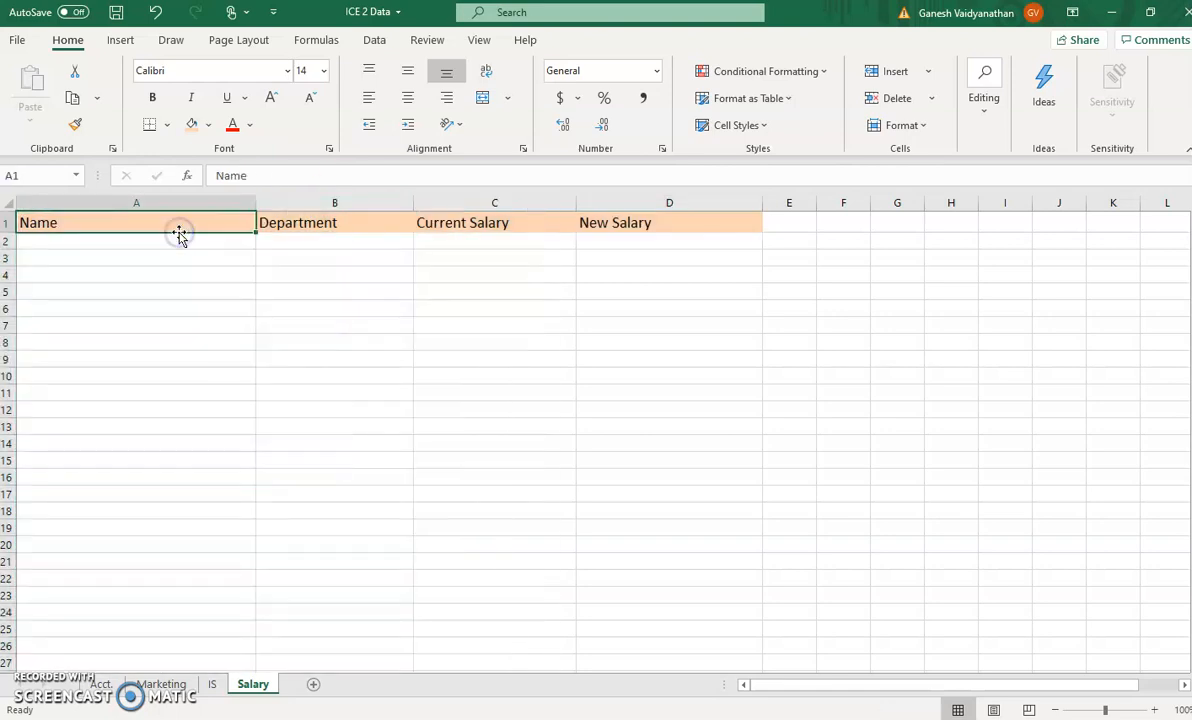
key("shift+Right")
key("shift+Right")
key("shift+Right")
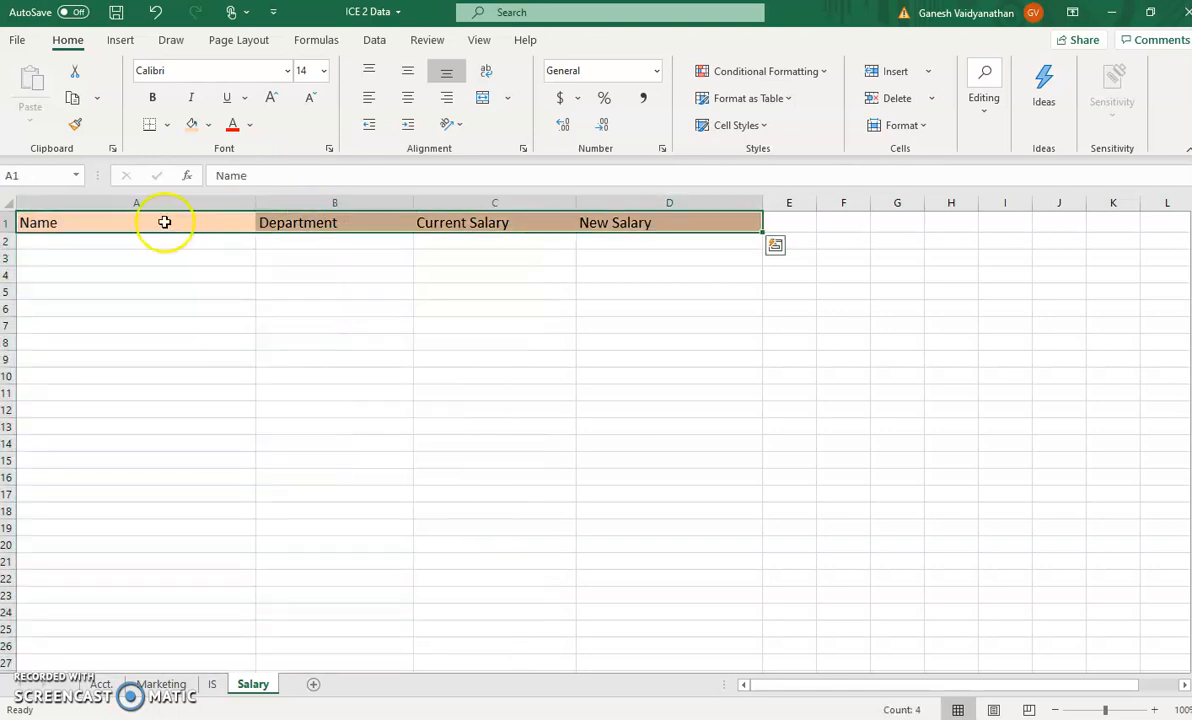
left_click(152, 97)
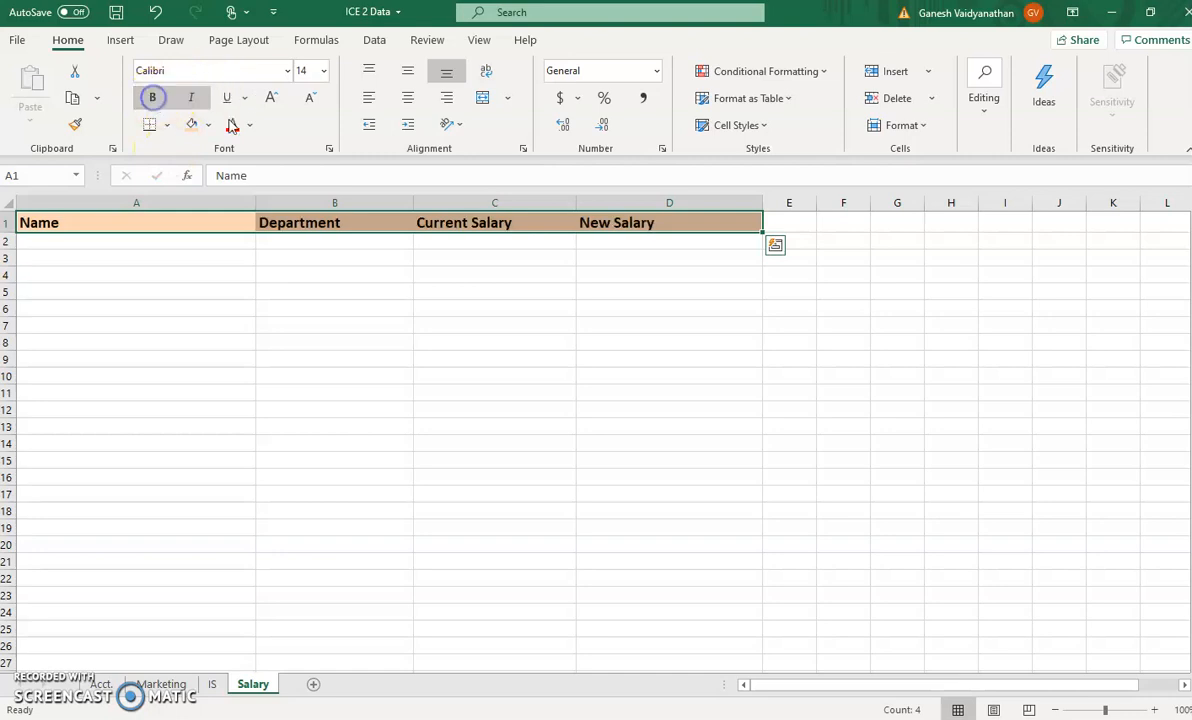
left_click(681, 343)
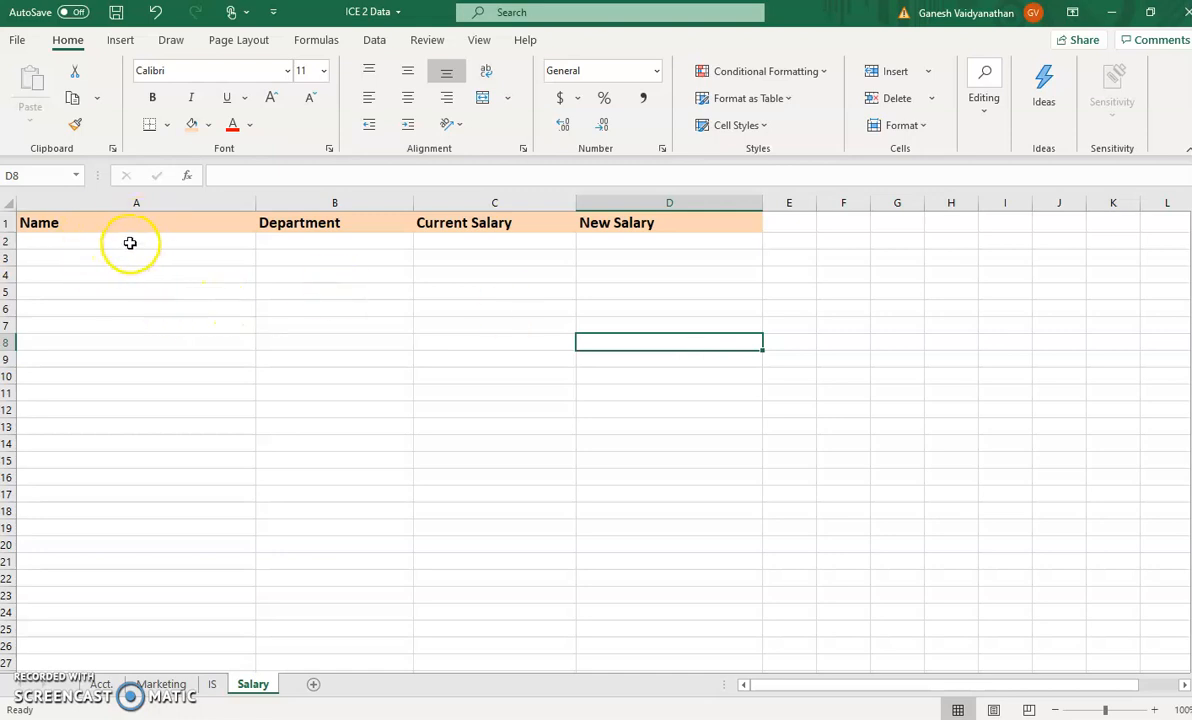
Link cell A2 of the Salary sheet to the first employee's name on the Acct. sheet with the formula =Acct.!A2
left_click(130, 243)
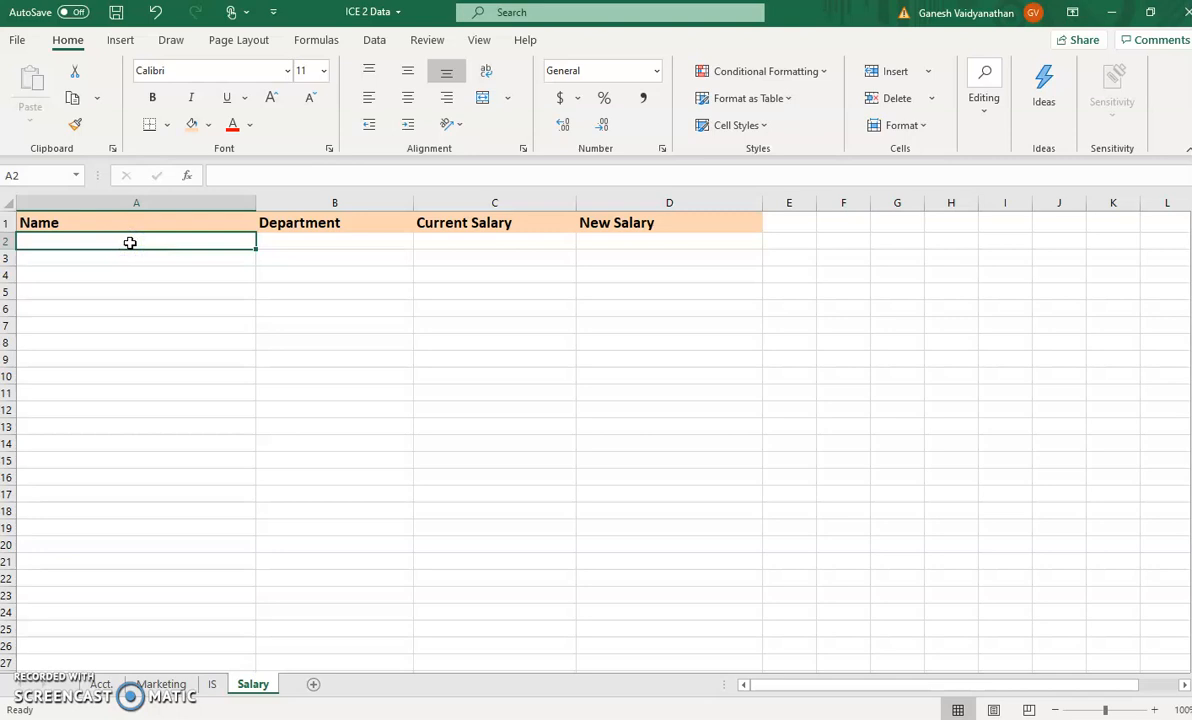
type("=")
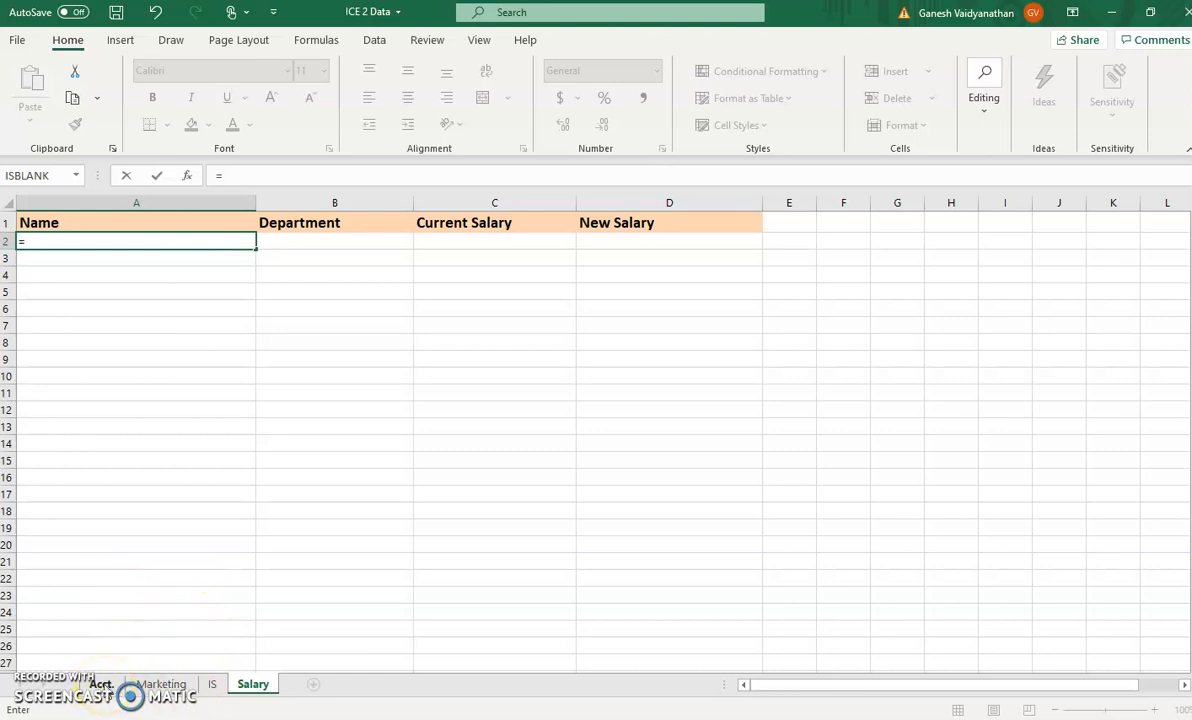
left_click(101, 684)
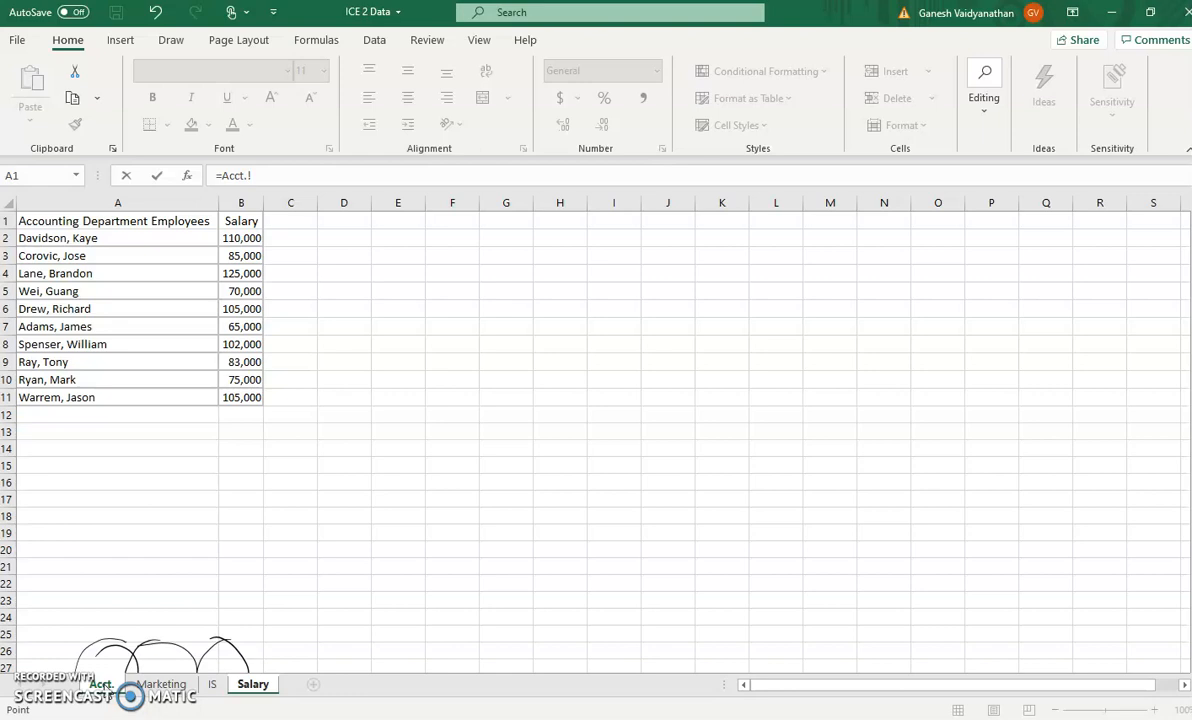
left_click(99, 235)
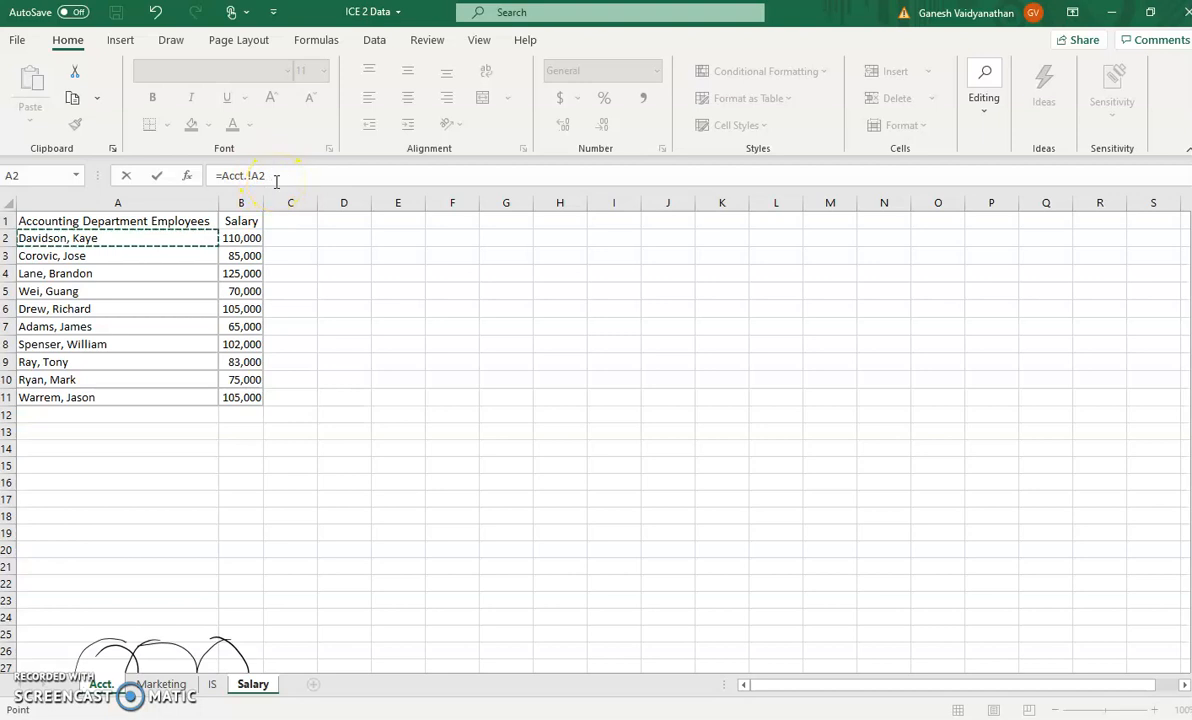
key("Return")
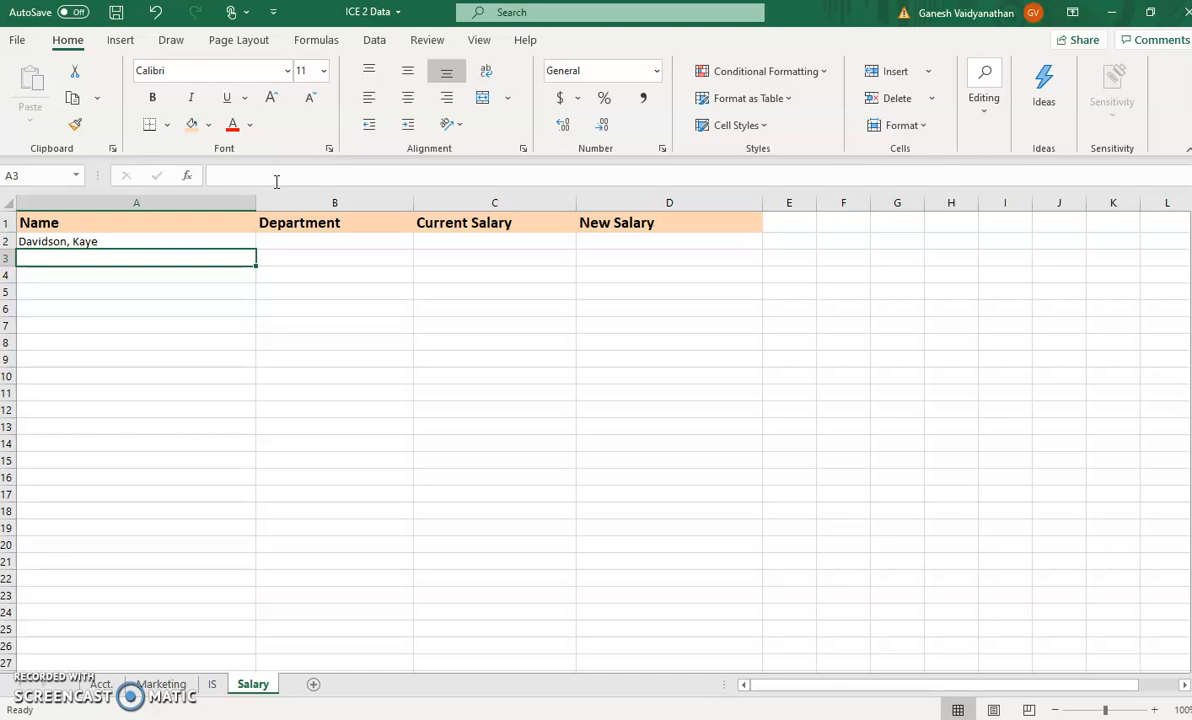
key("Up")
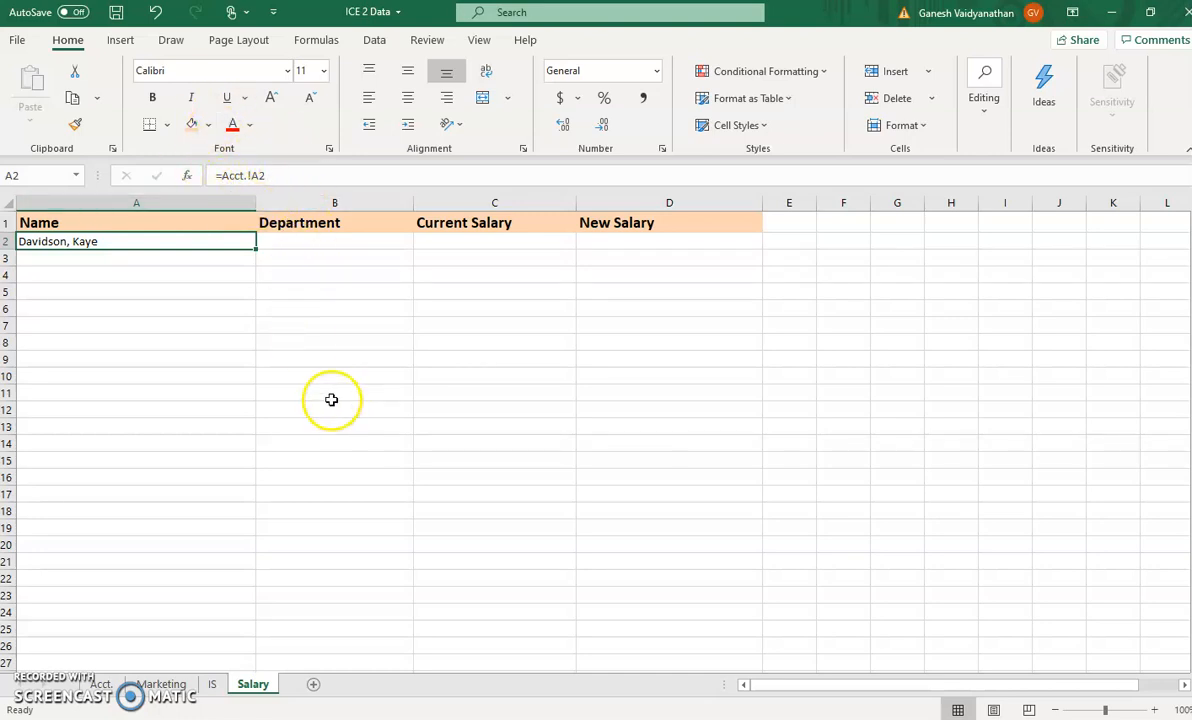
Enter Accounting as the department in B2 and link the current salary in C2 to the Acct. sheet with =Acct.!B2
left_click(373, 248)
type("Accounting")
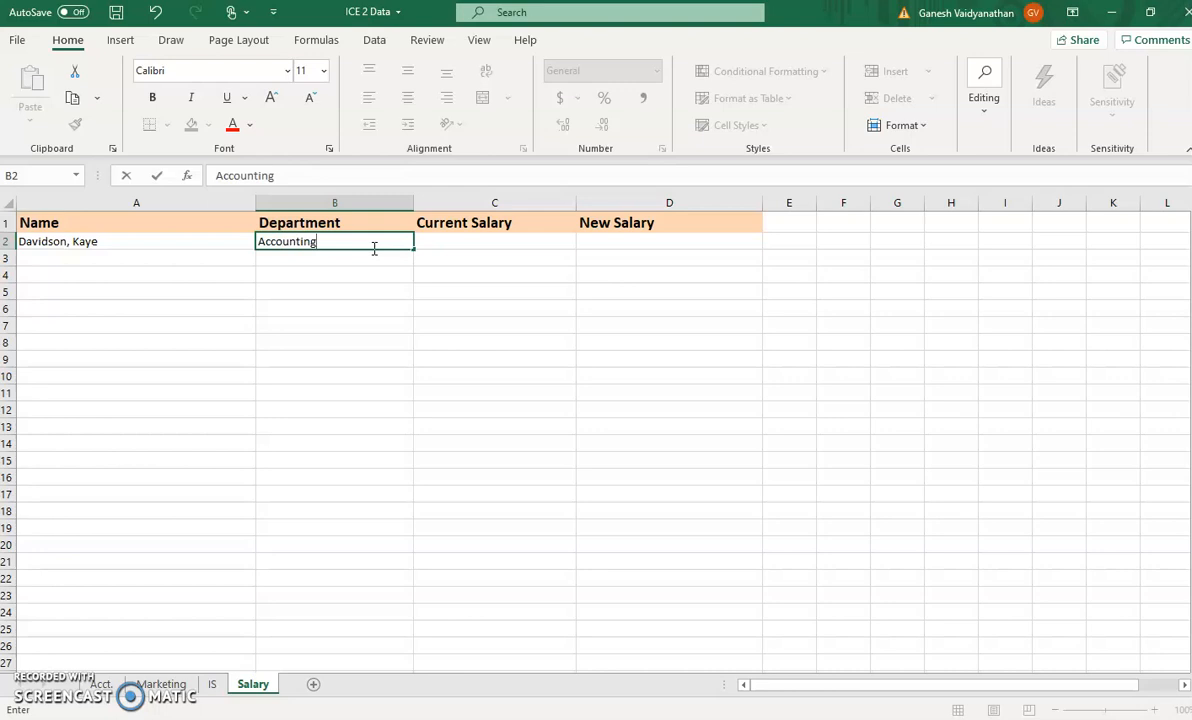
left_click(487, 242)
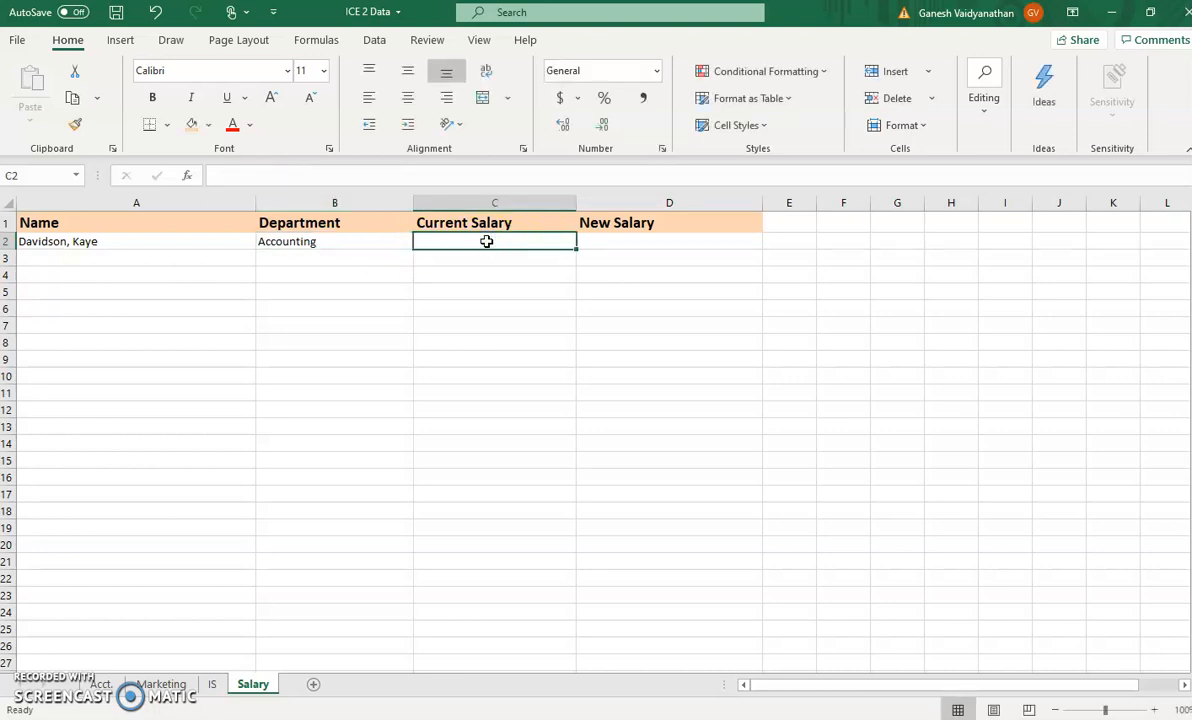
type("=")
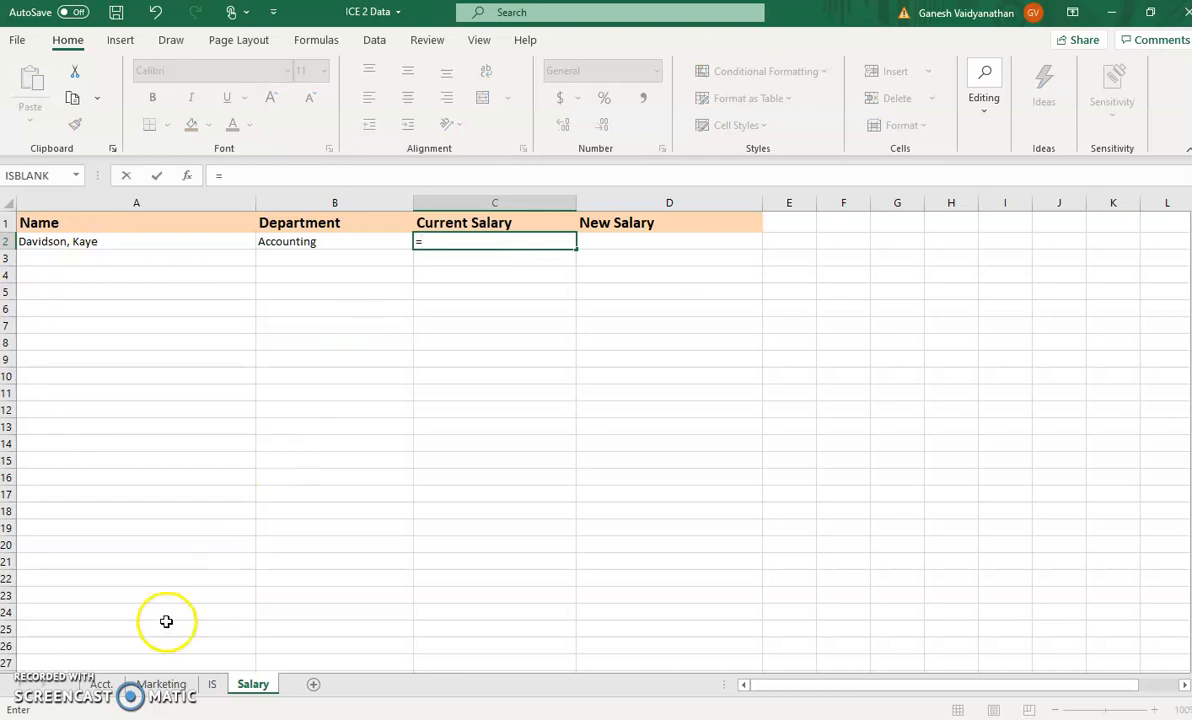
left_click(103, 684)
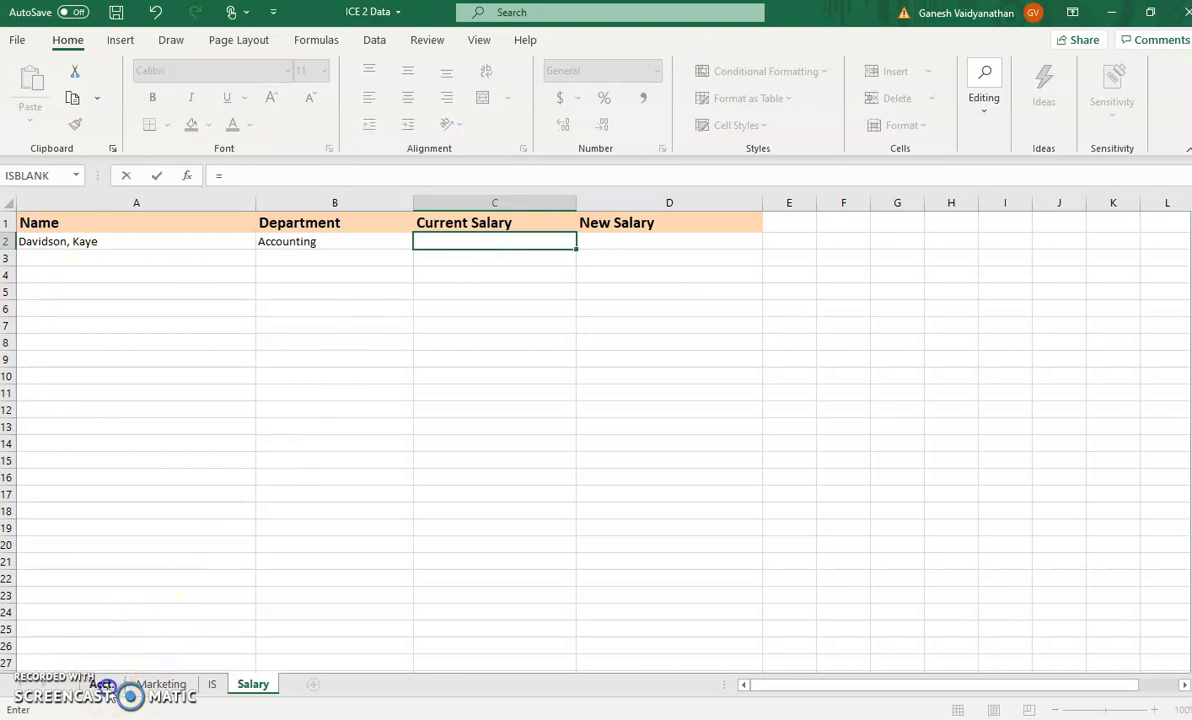
left_click(250, 240)
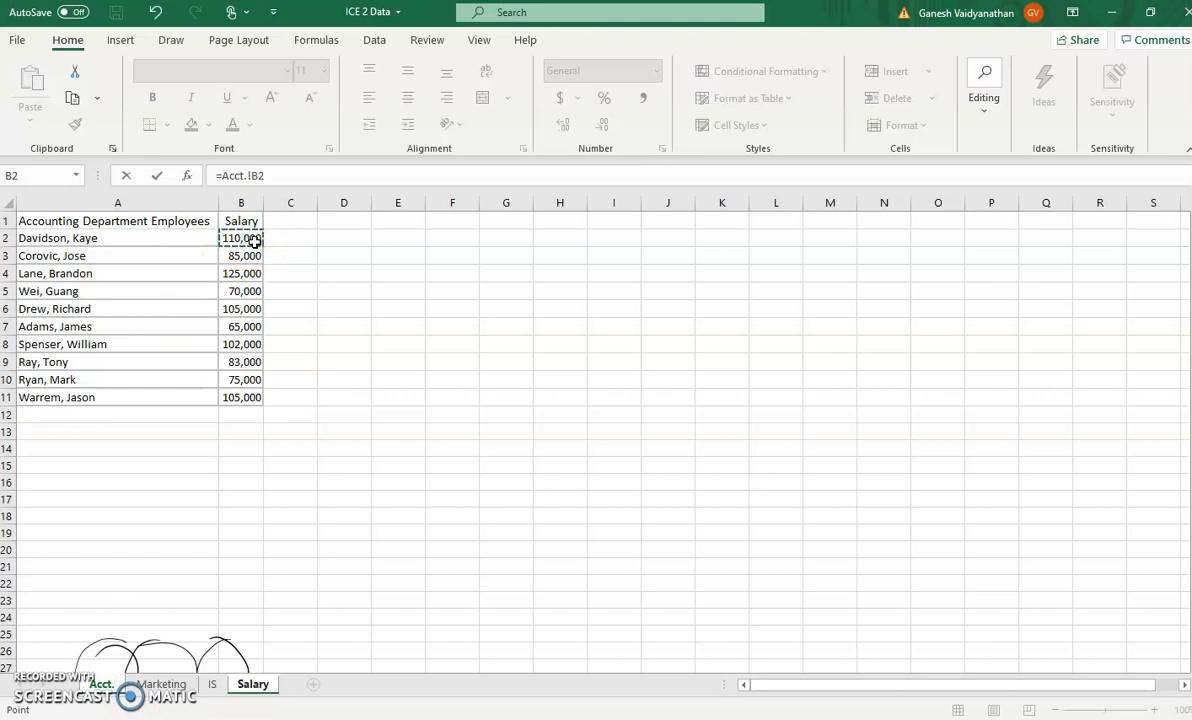
key("Return")
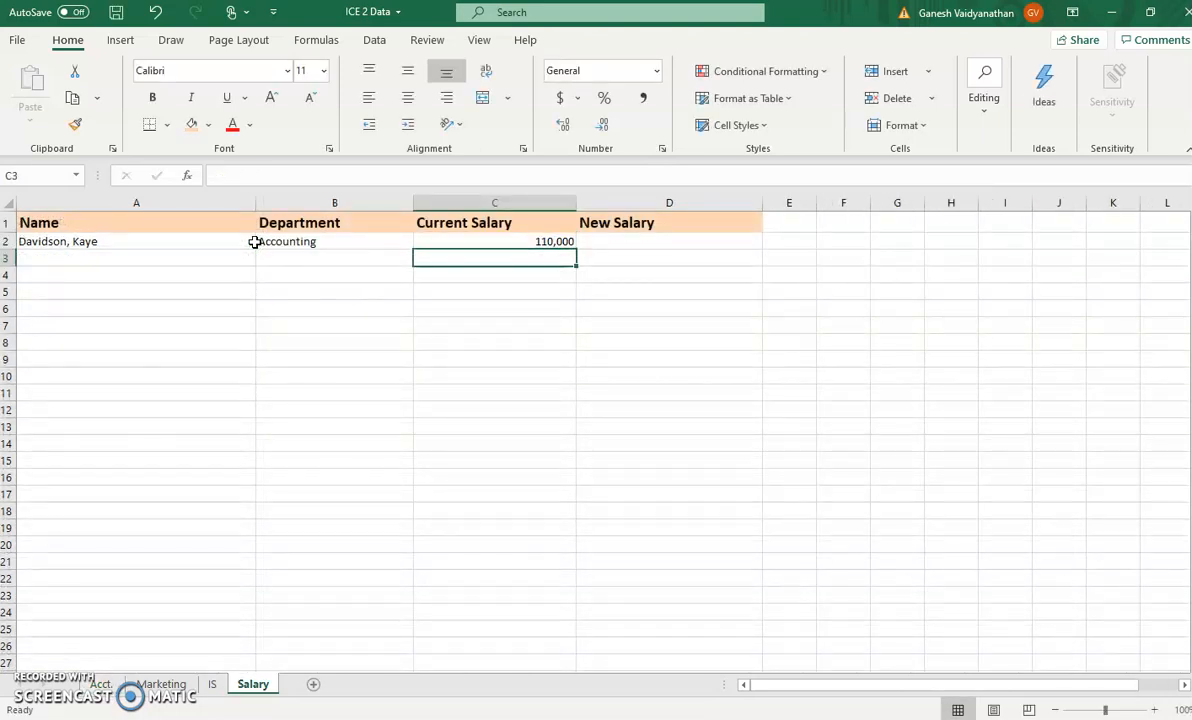
Apply the dollar Accounting number format to the current salary in C2
left_click(541, 241)
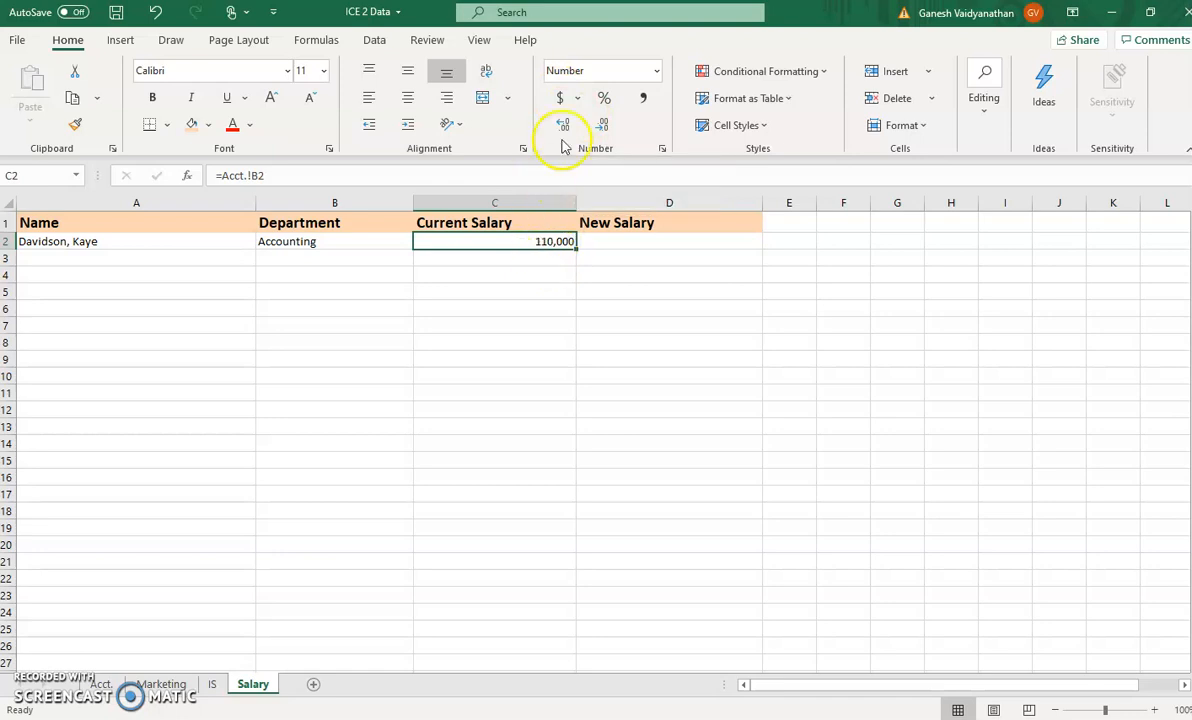
left_click(532, 240)
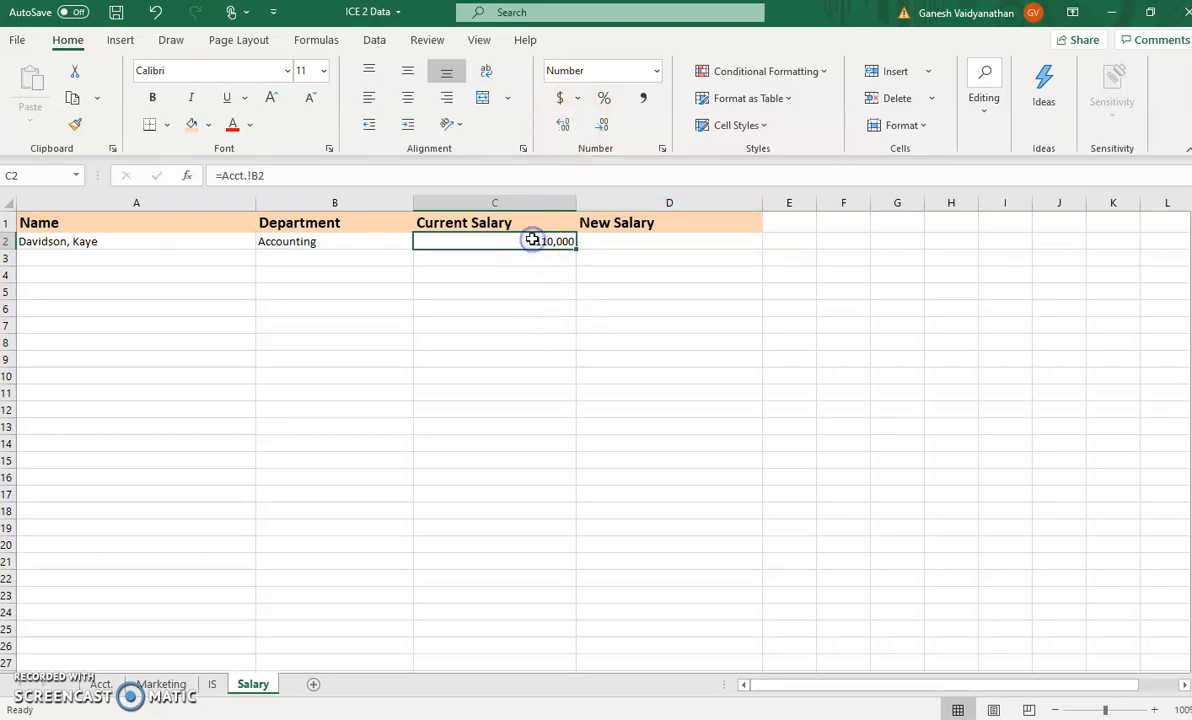
left_click(561, 99)
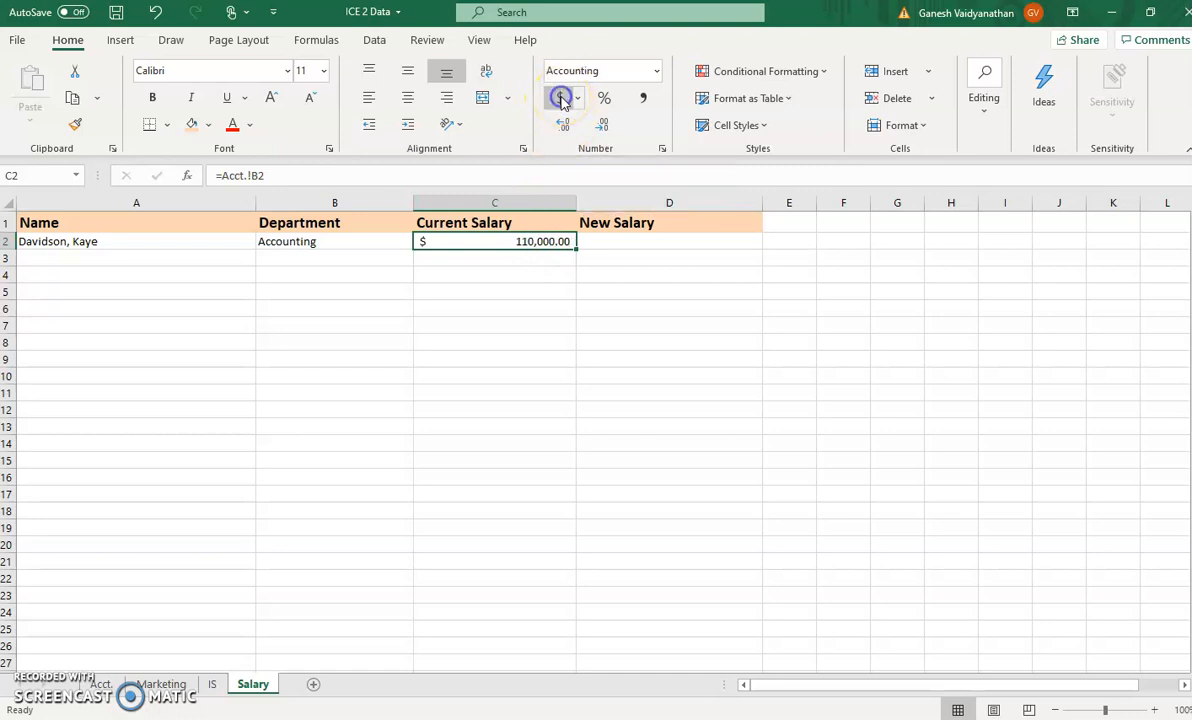
Add the label Increase in G4 of the Salary sheet and the rate 5% beside it in H4
left_click(679, 242)
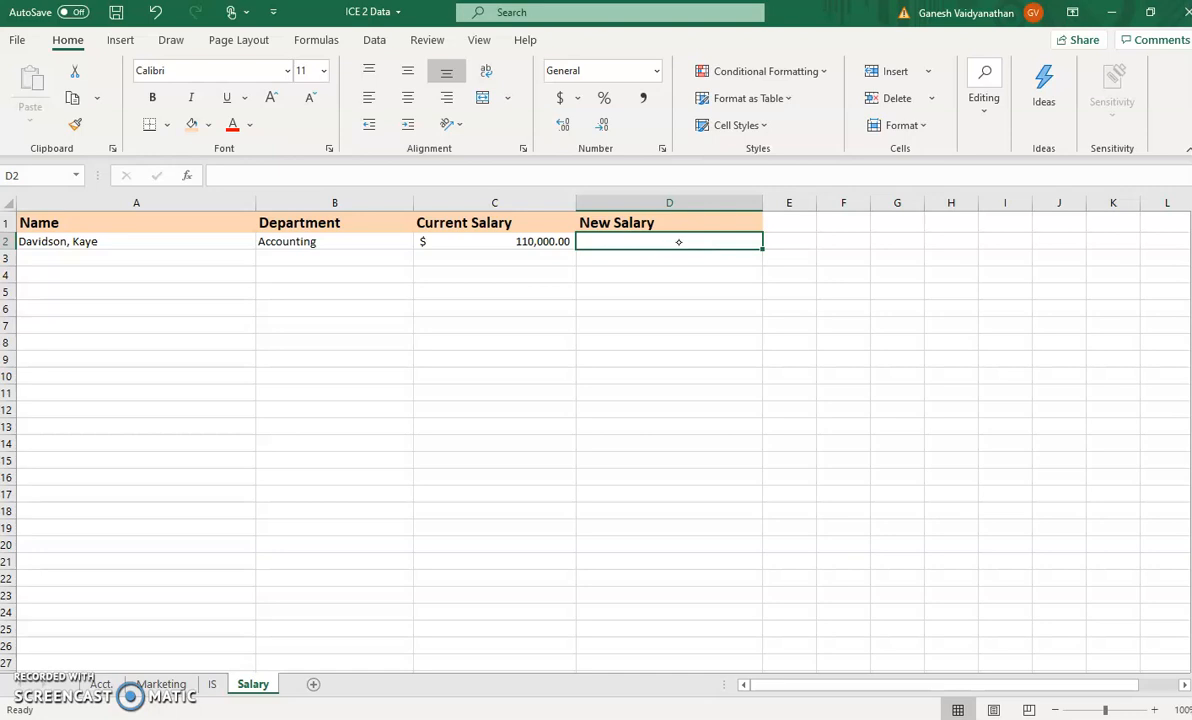
left_click(963, 241)
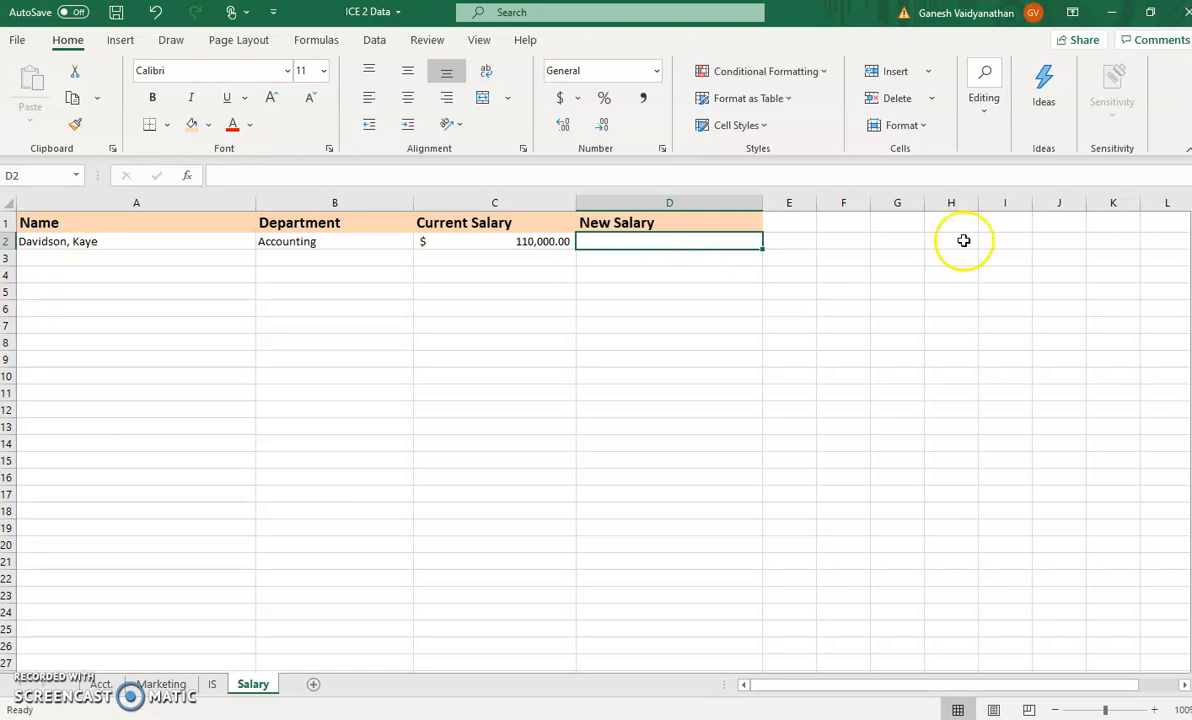
left_click(914, 278)
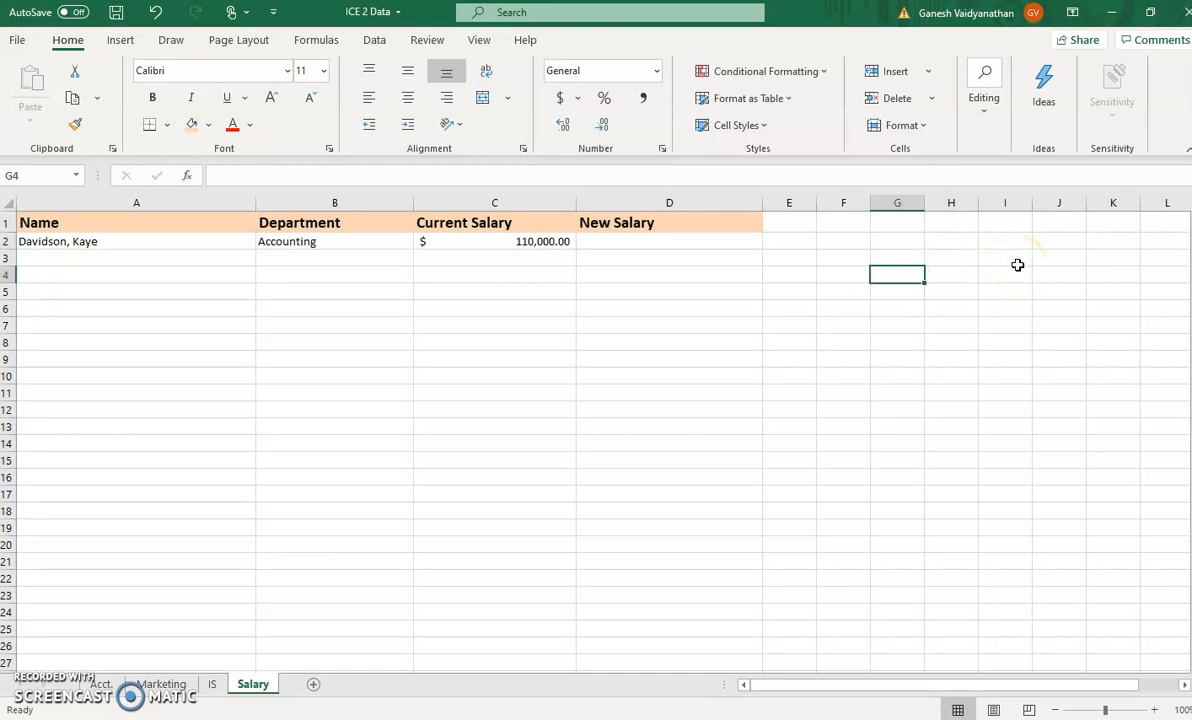
type("Increase")
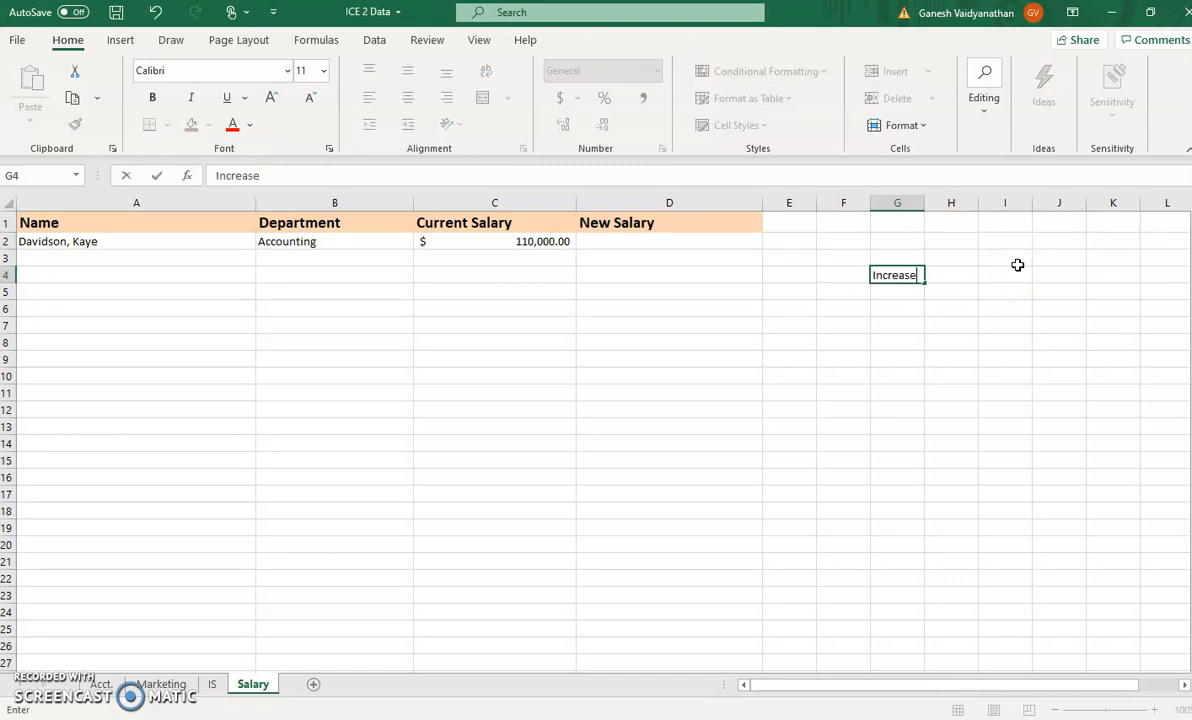
key("Tab")
type("5%")
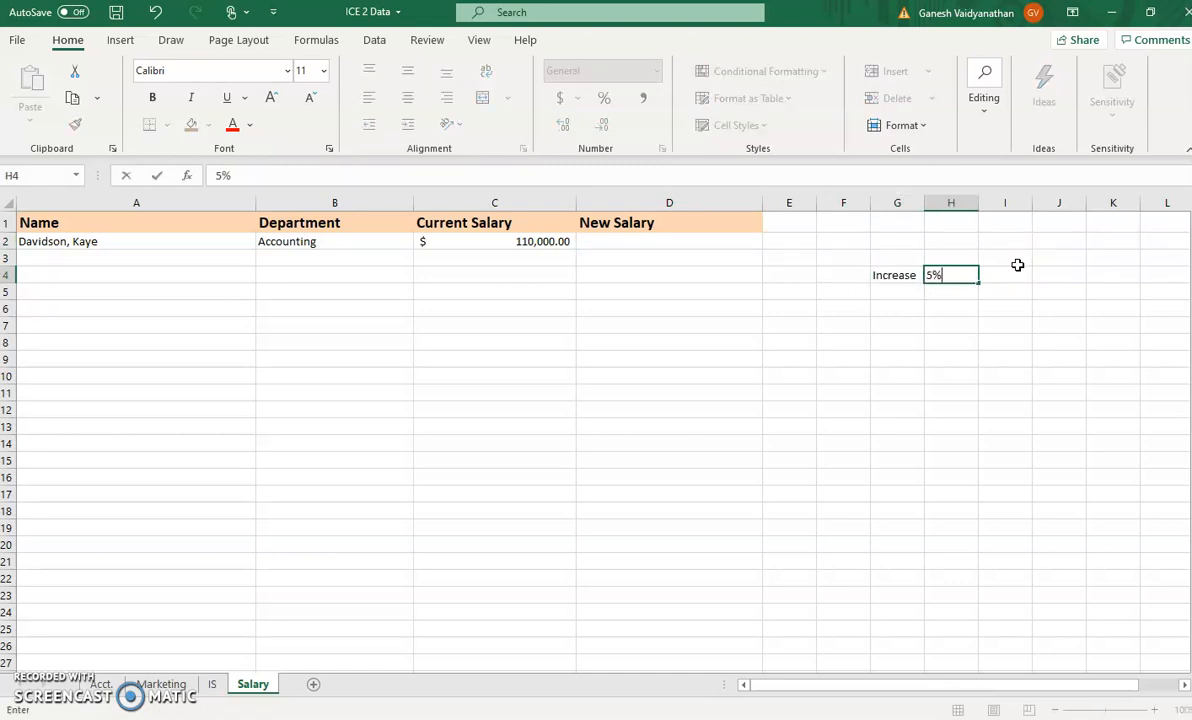
left_click(1058, 378)
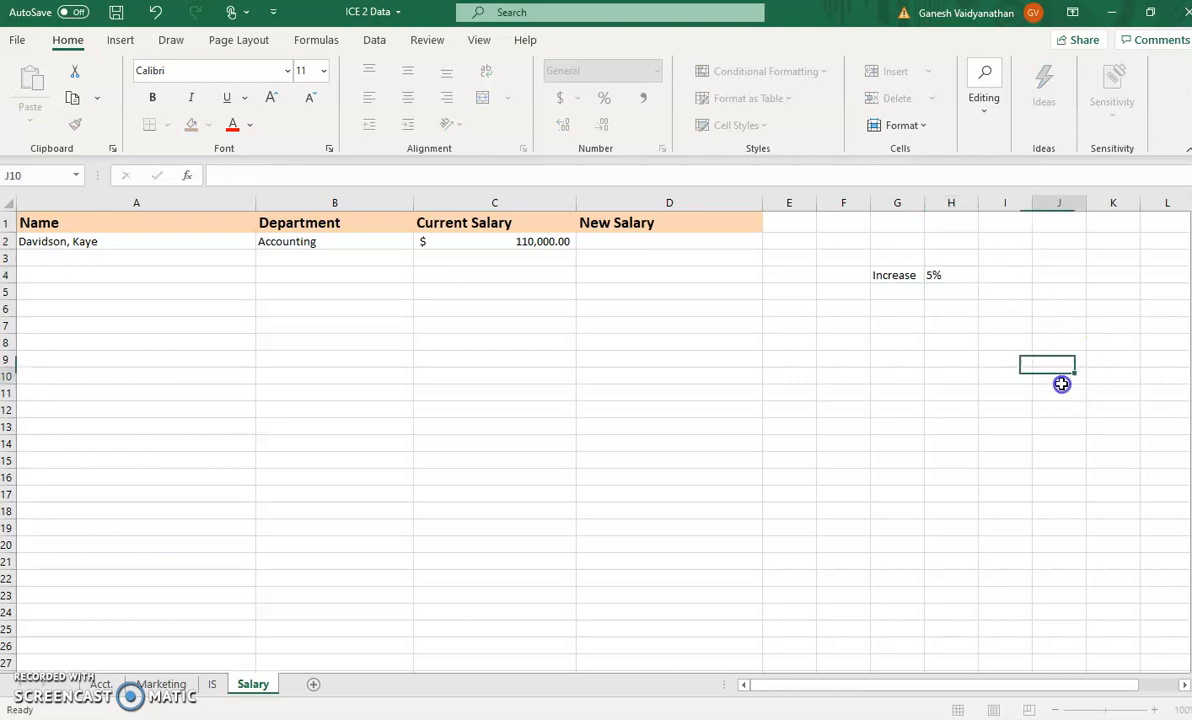
left_click(960, 278)
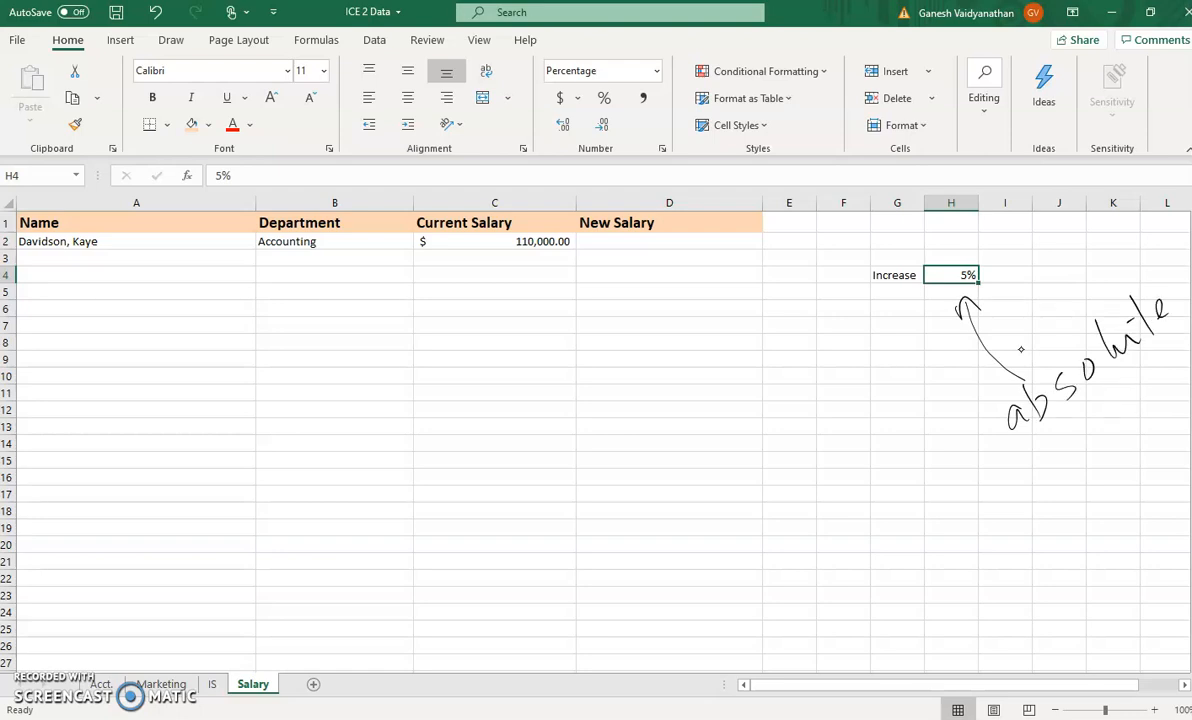
Calculate the new salary in D2 with the formula =C2*(1+$H$4), keeping the increase rate as an absolute reference
left_click(673, 247)
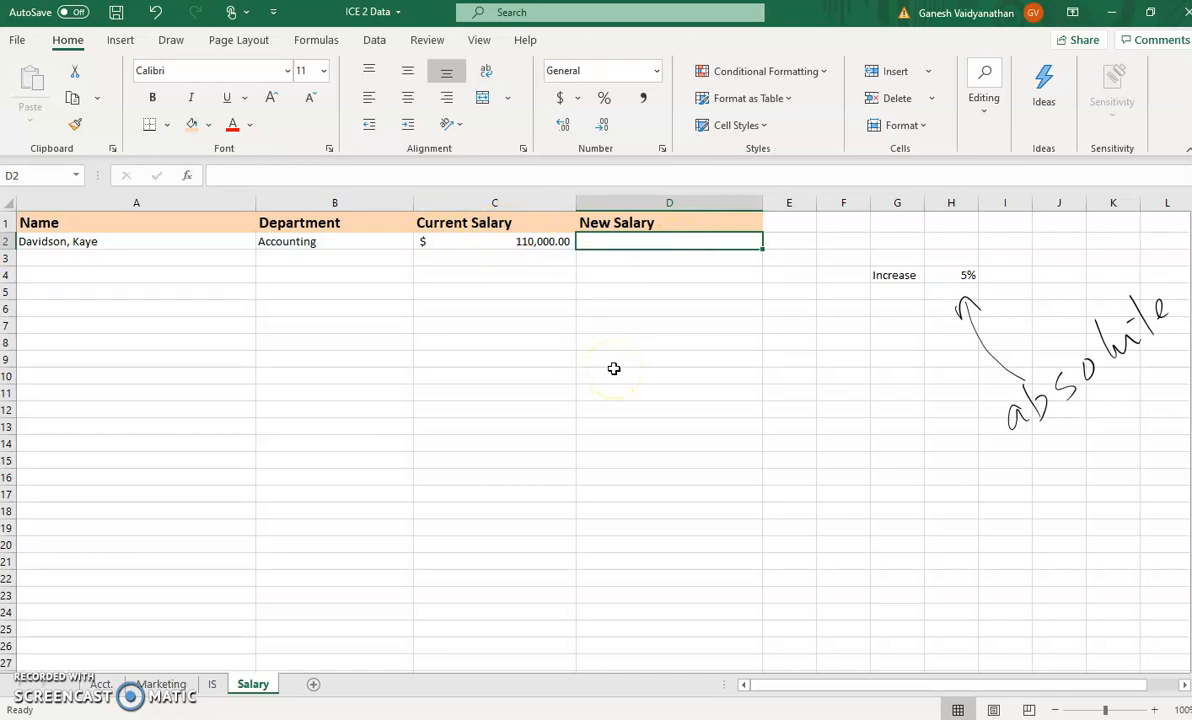
type("=")
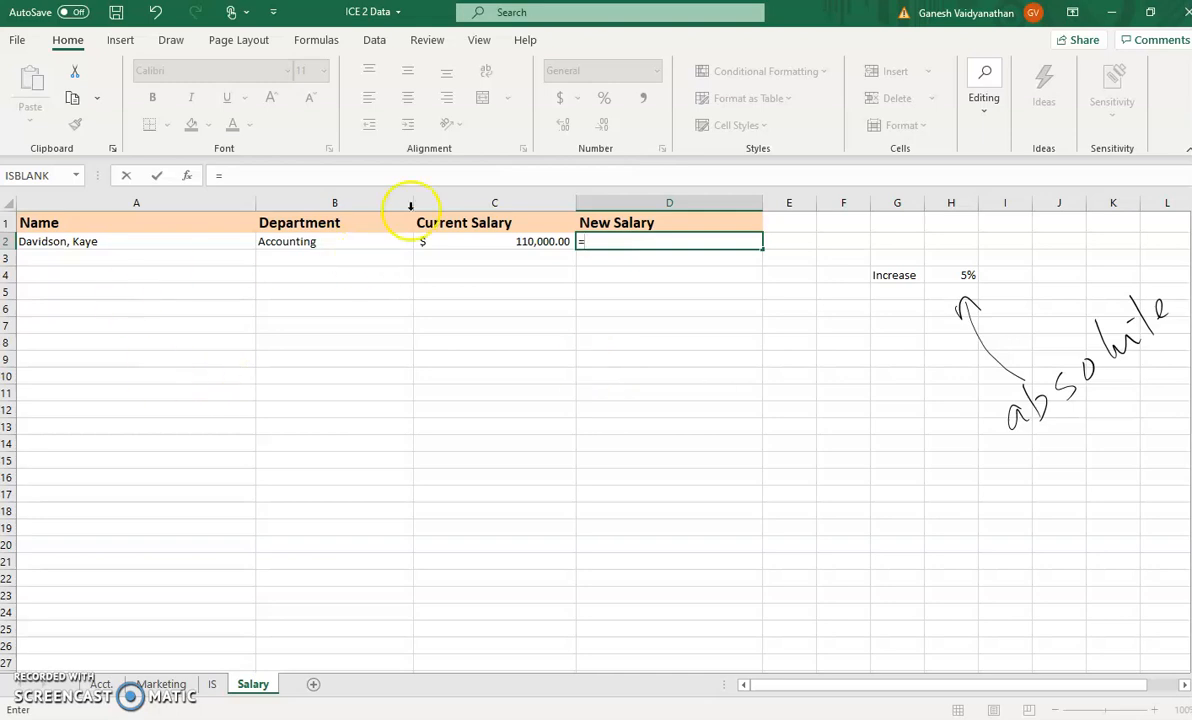
left_click(521, 241)
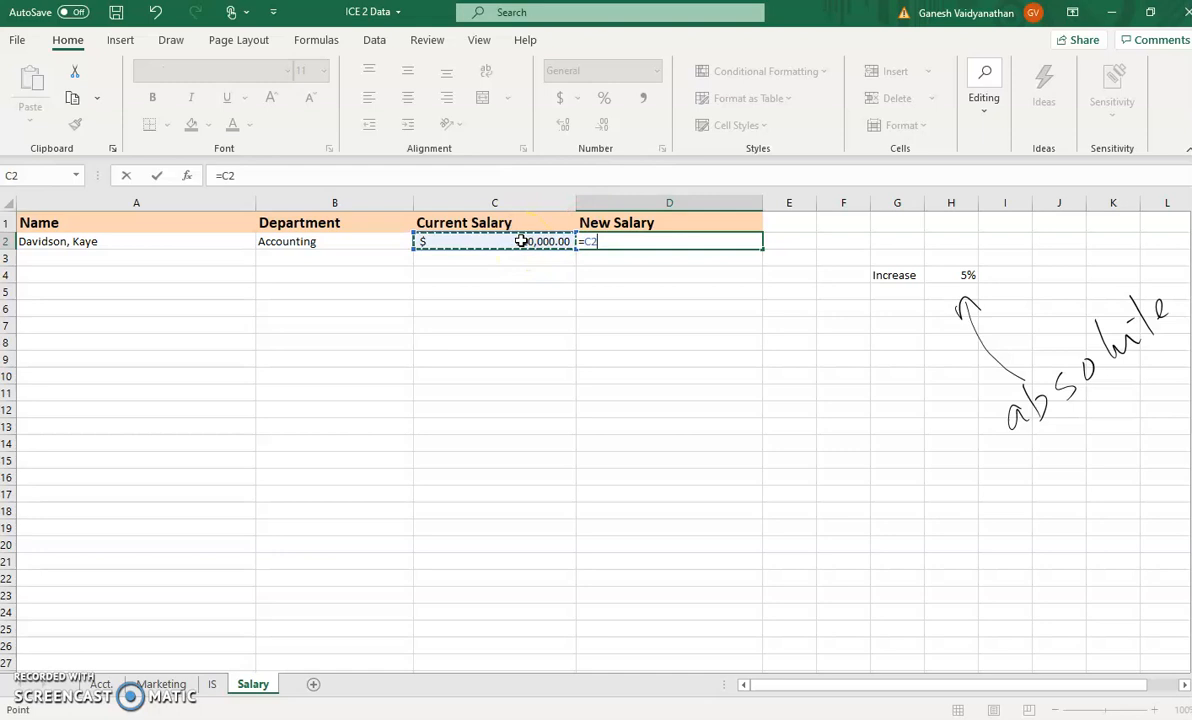
type("*")
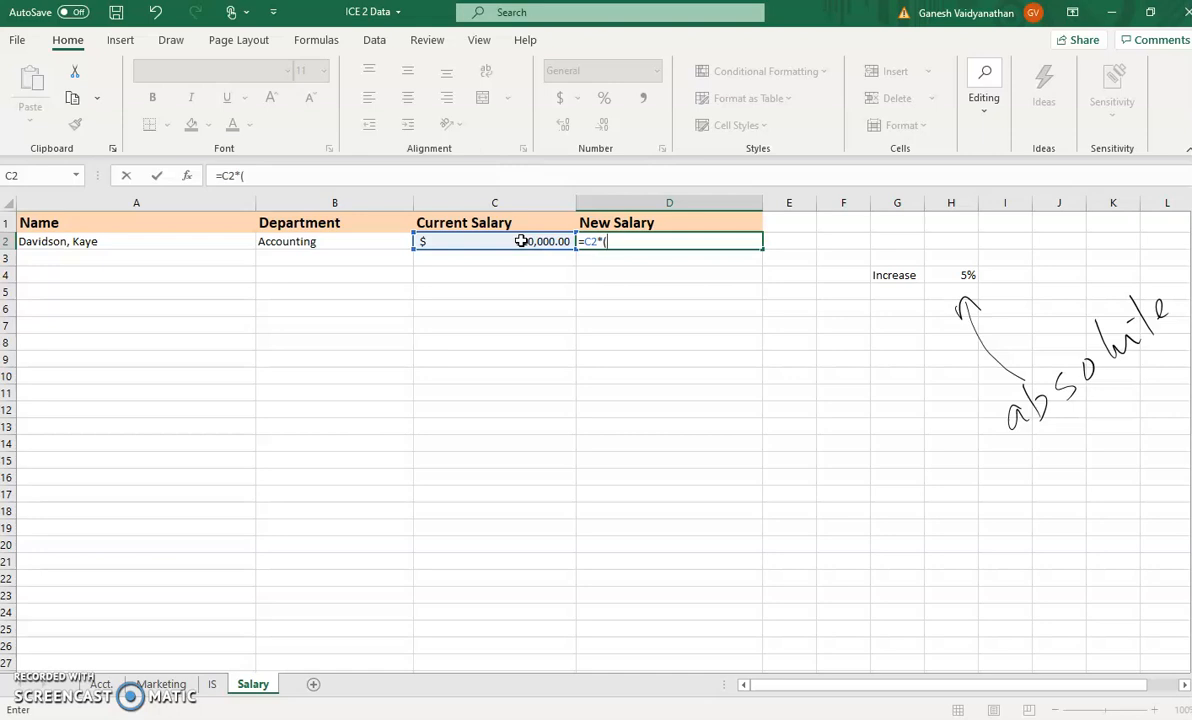
type("(1+")
left_click(963, 275)
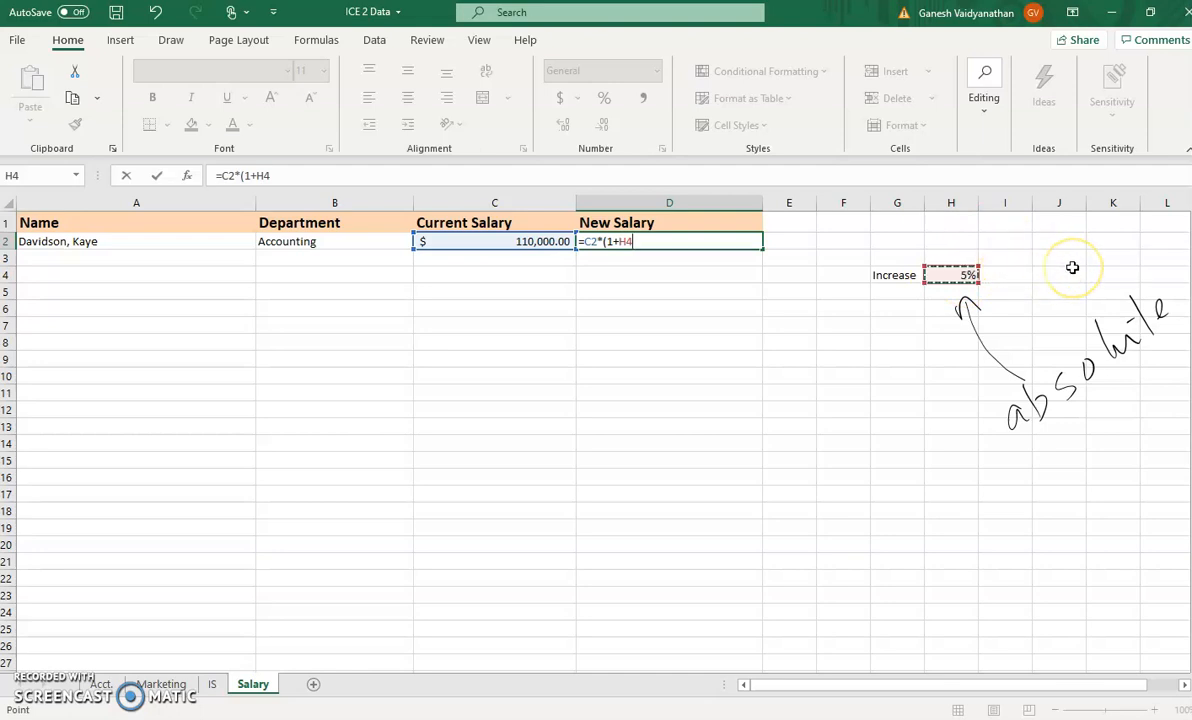
type(")")
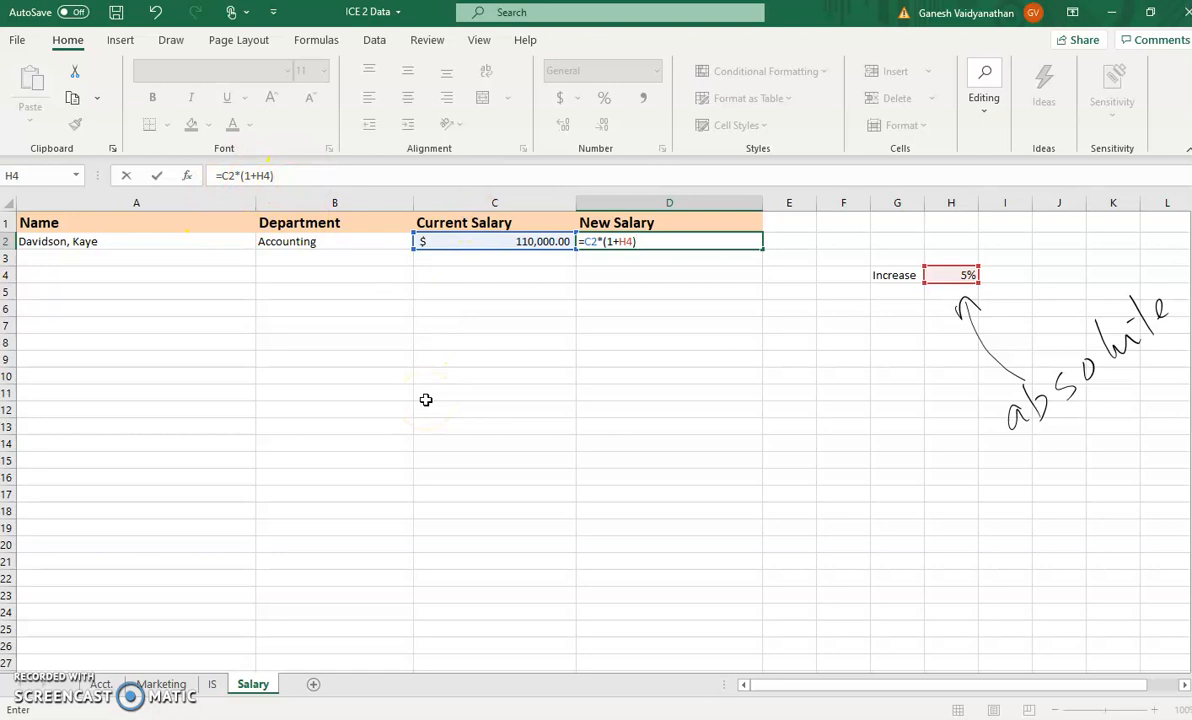
left_click(263, 175)
type("$H")
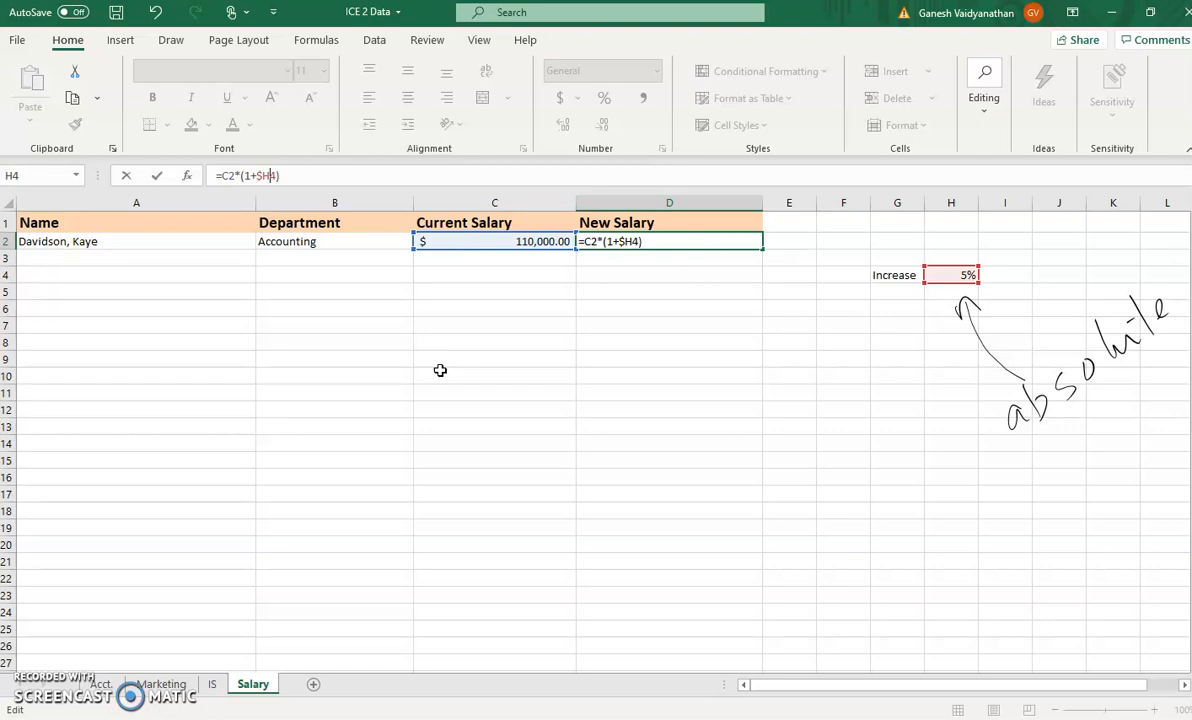
type("$")
key("Return")
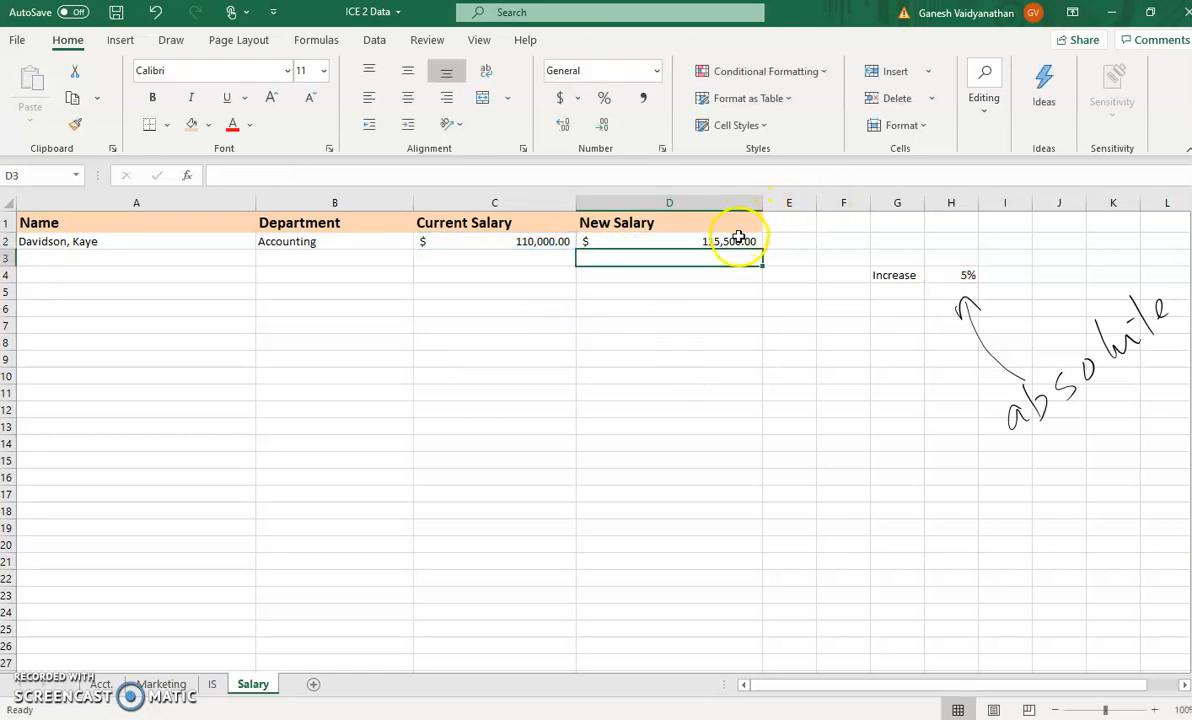
Fill the name, department, current salary and new salary from A2:D2 down through row 16
left_click(737, 243)
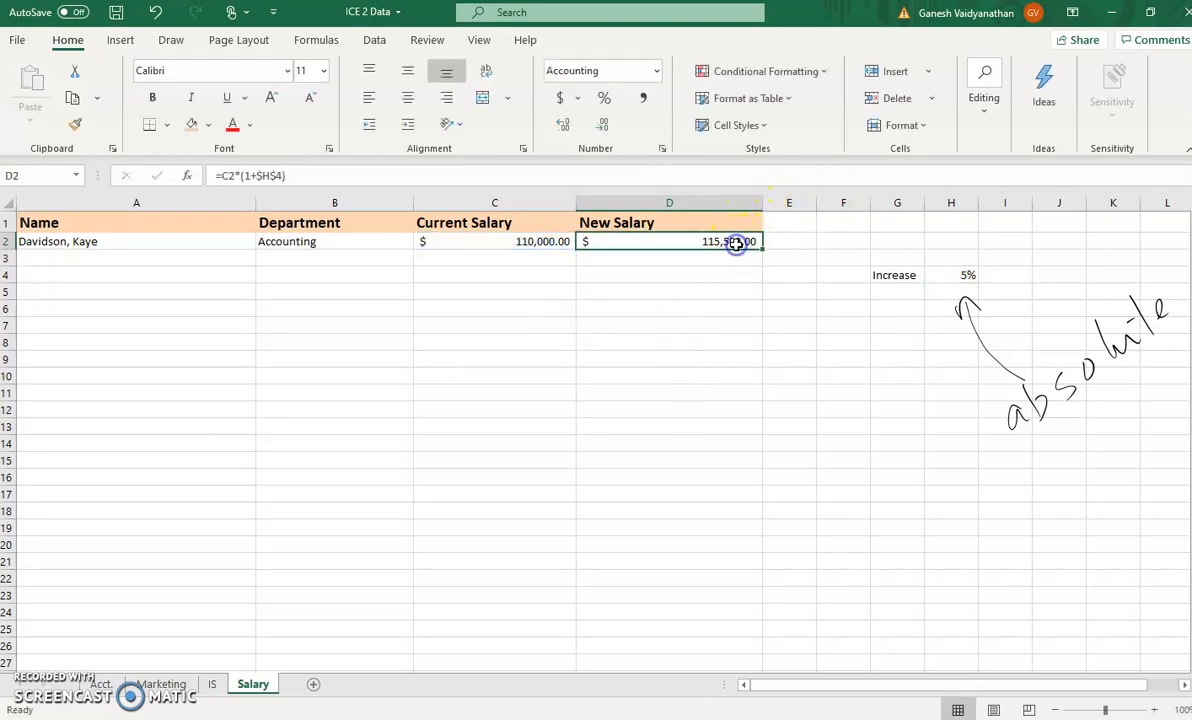
left_click(963, 274)
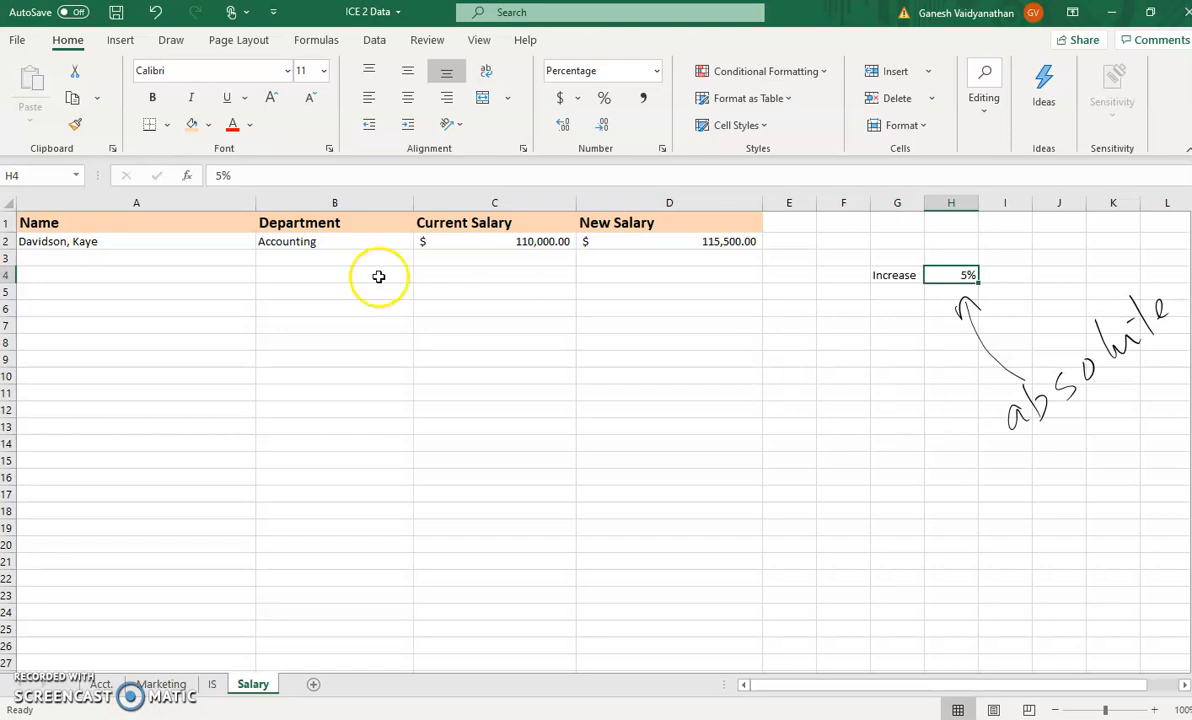
left_click(143, 242)
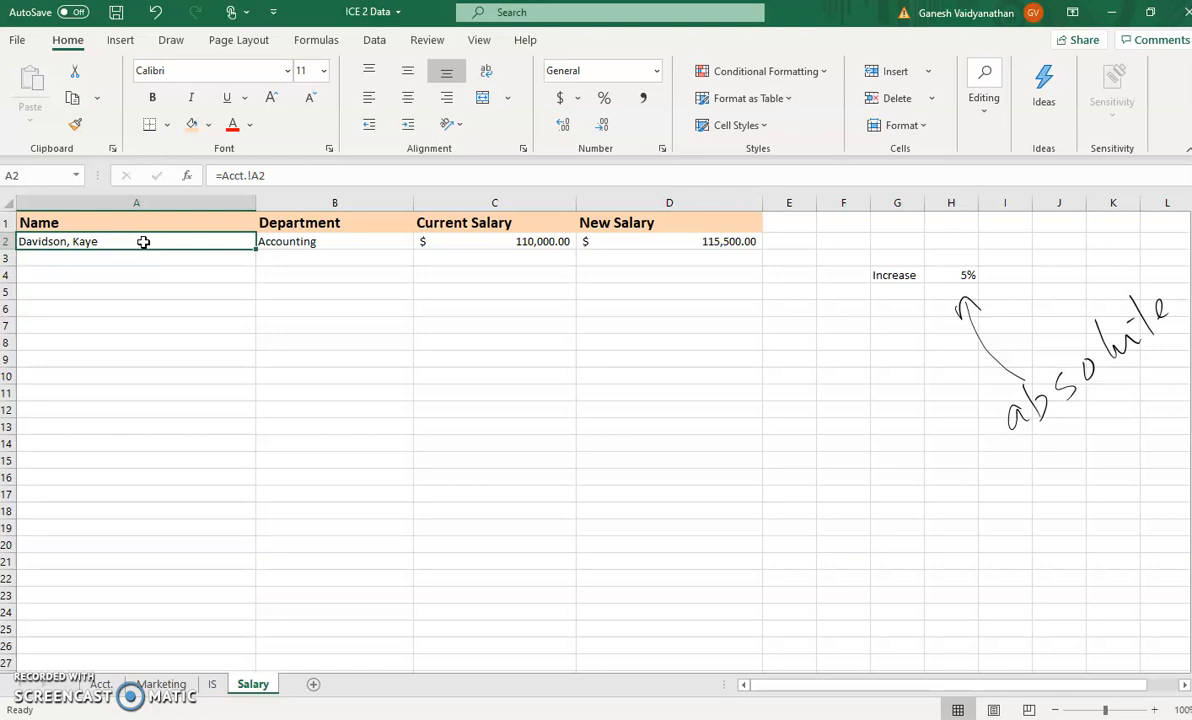
key("shift+Right")
key("shift+Right")
key("shift+Right")
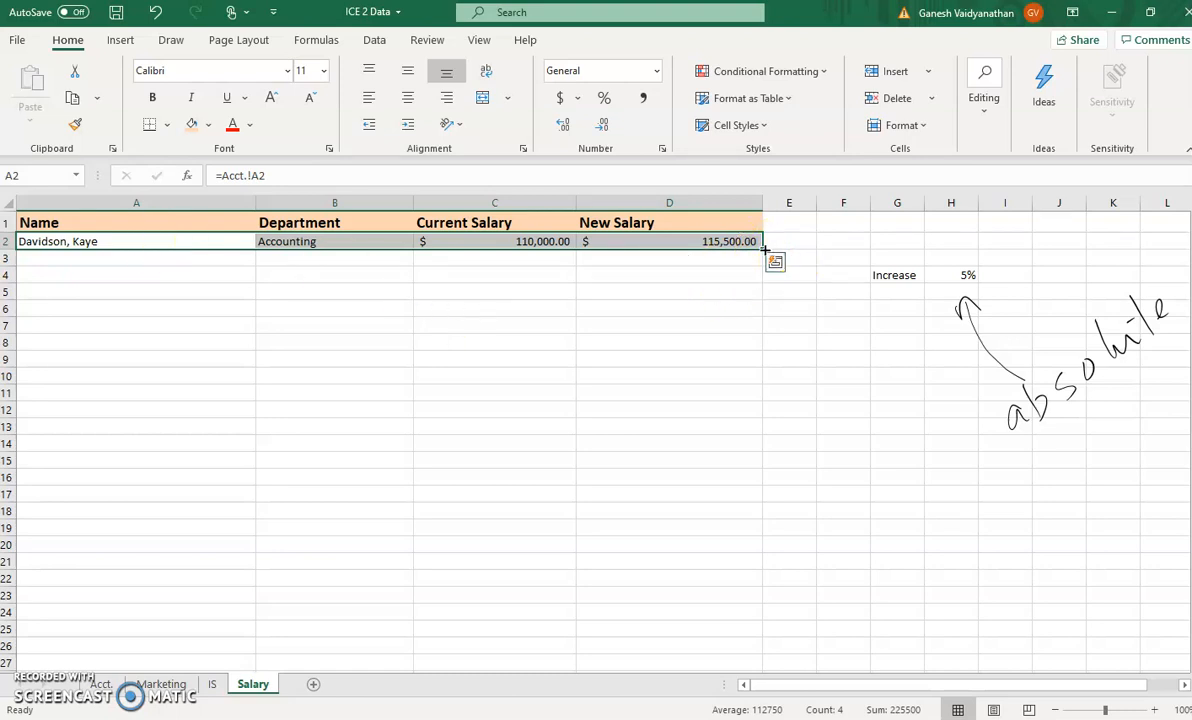
left_click_drag(764, 249, 764, 250)
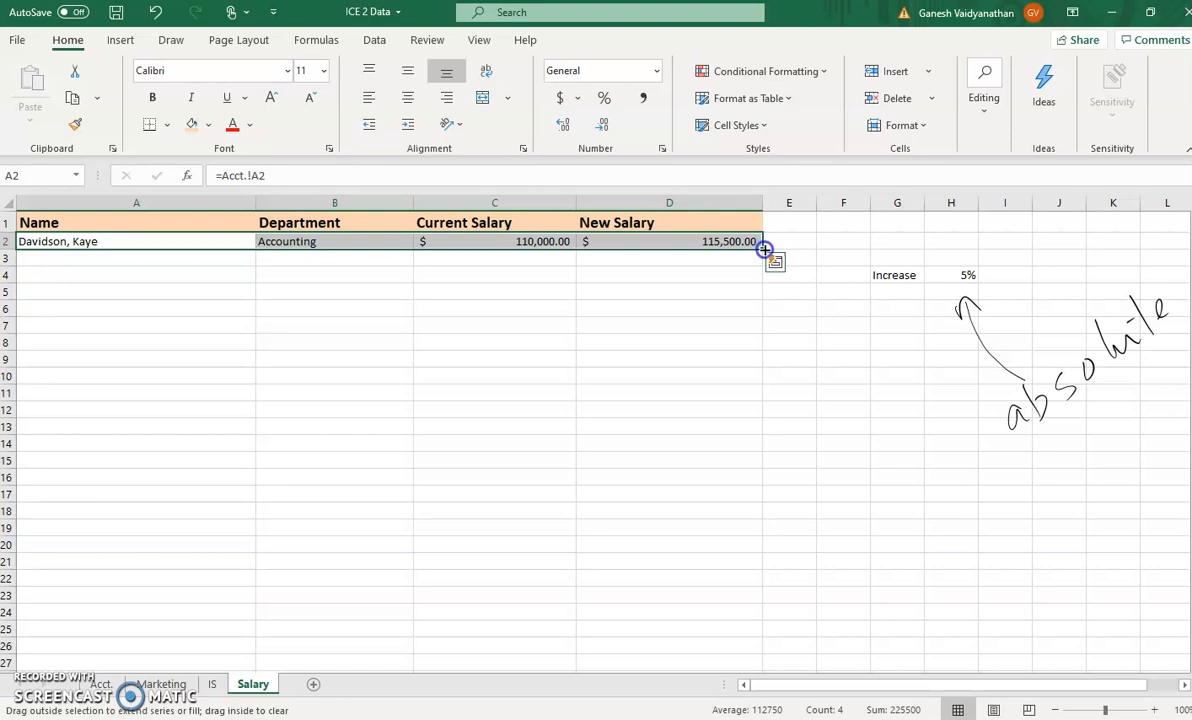
left_click_drag(764, 249, 772, 493)
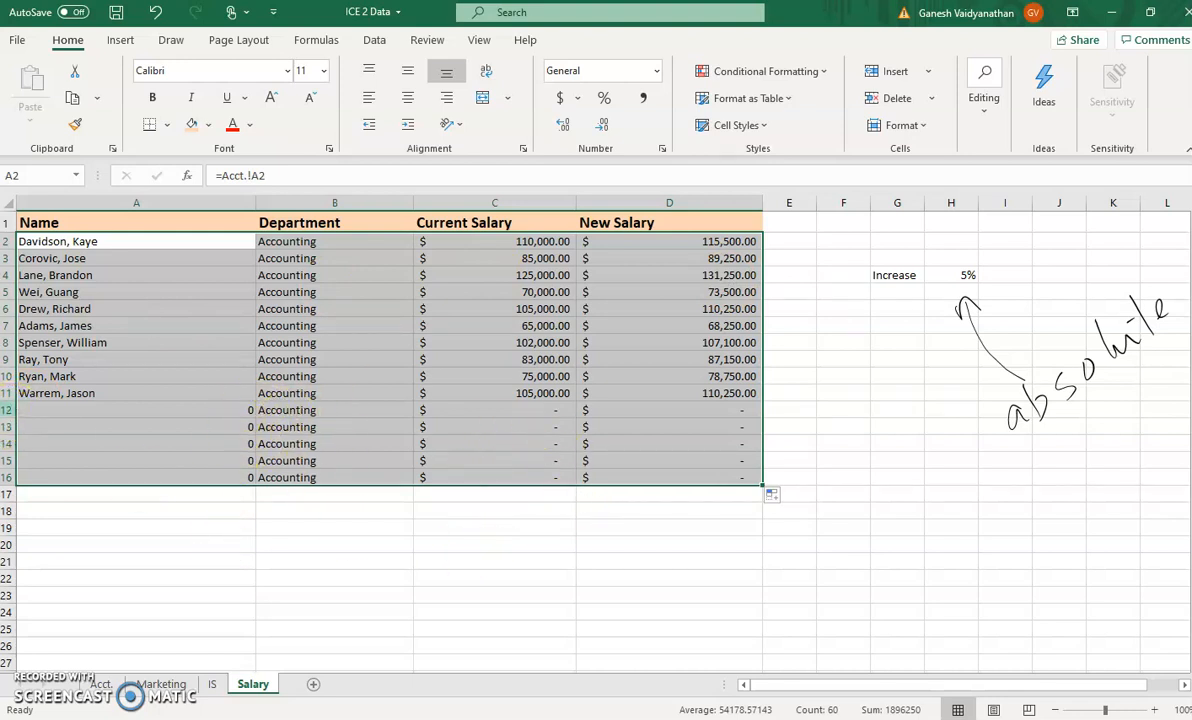
Clear the contents of the surplus Accounting rows 12 to 16 that have no employee
left_click(9, 410)
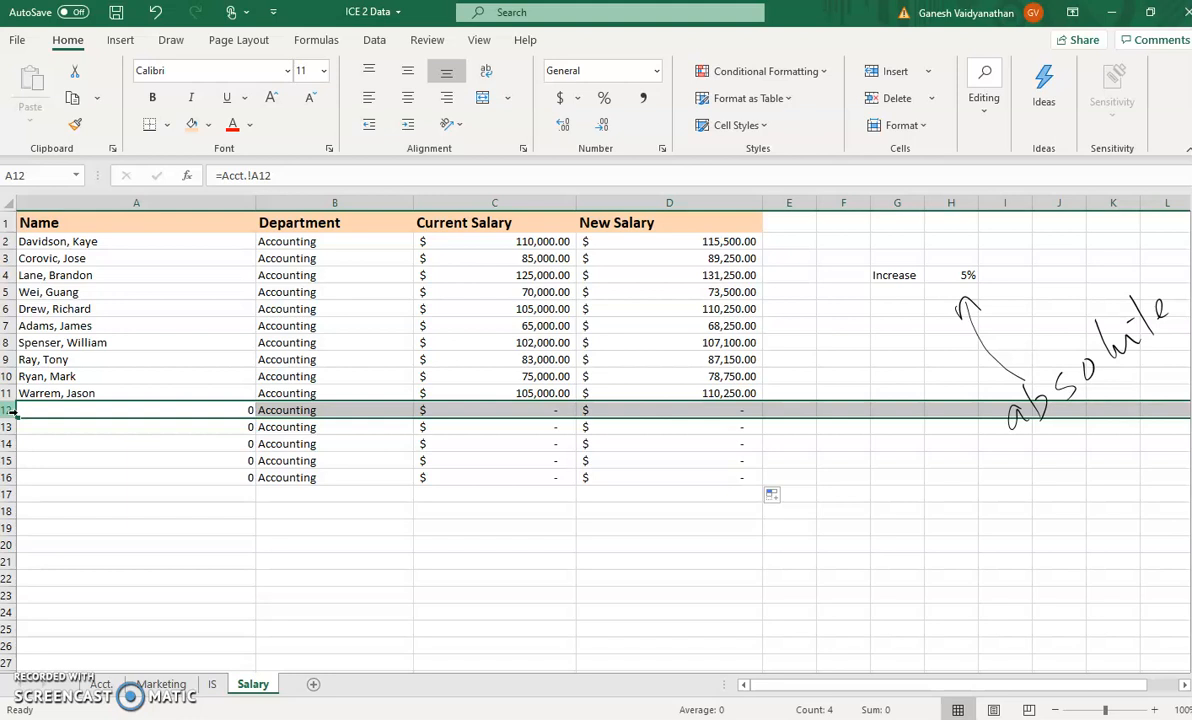
key("shift+Down")
key("shift+Down")
key("shift+Down")
key("shift+Down")
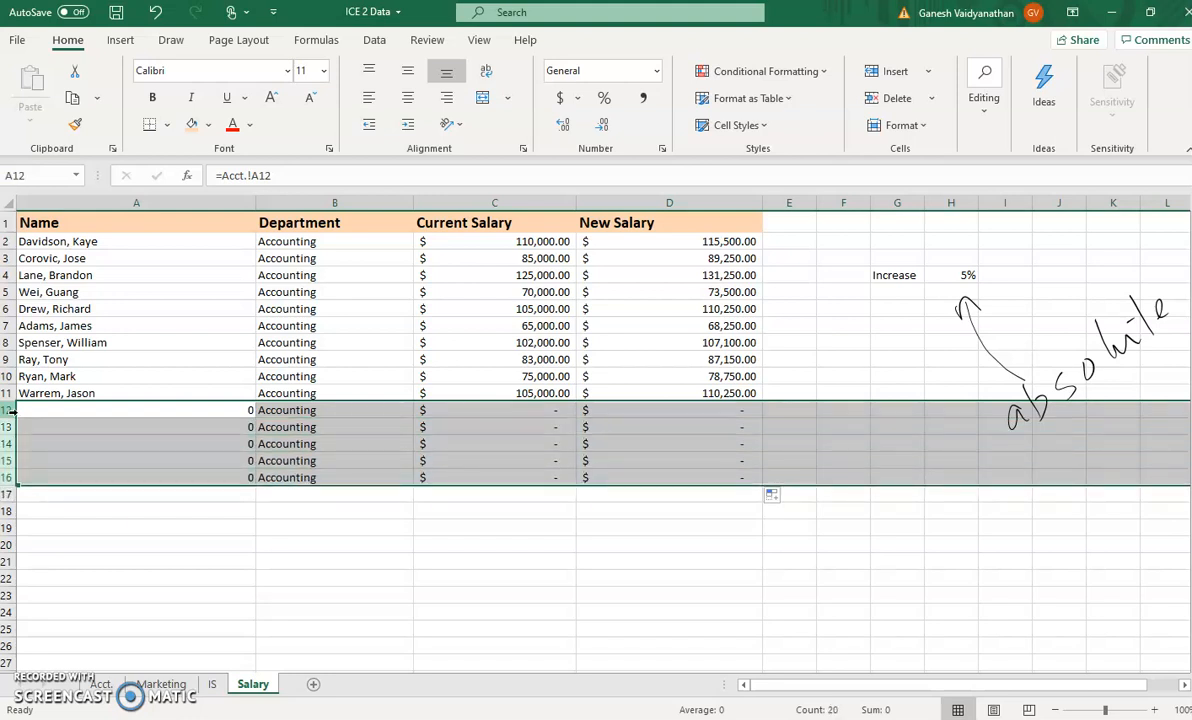
key("Delete")
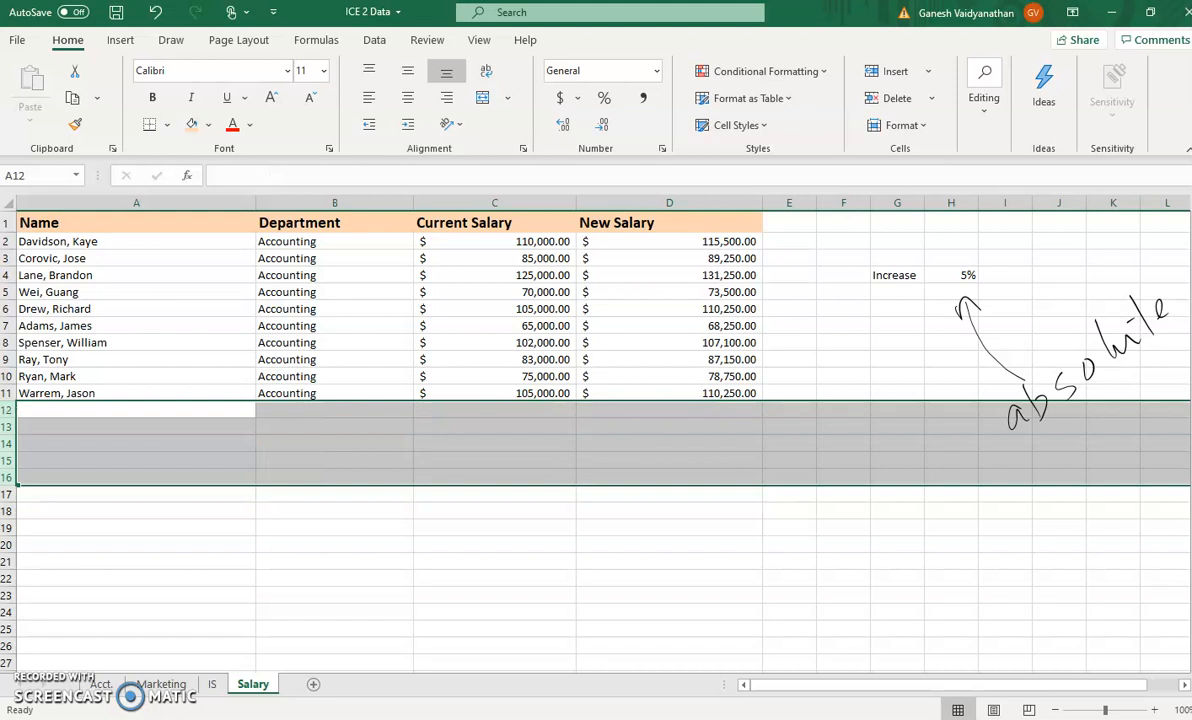
left_click(338, 477)
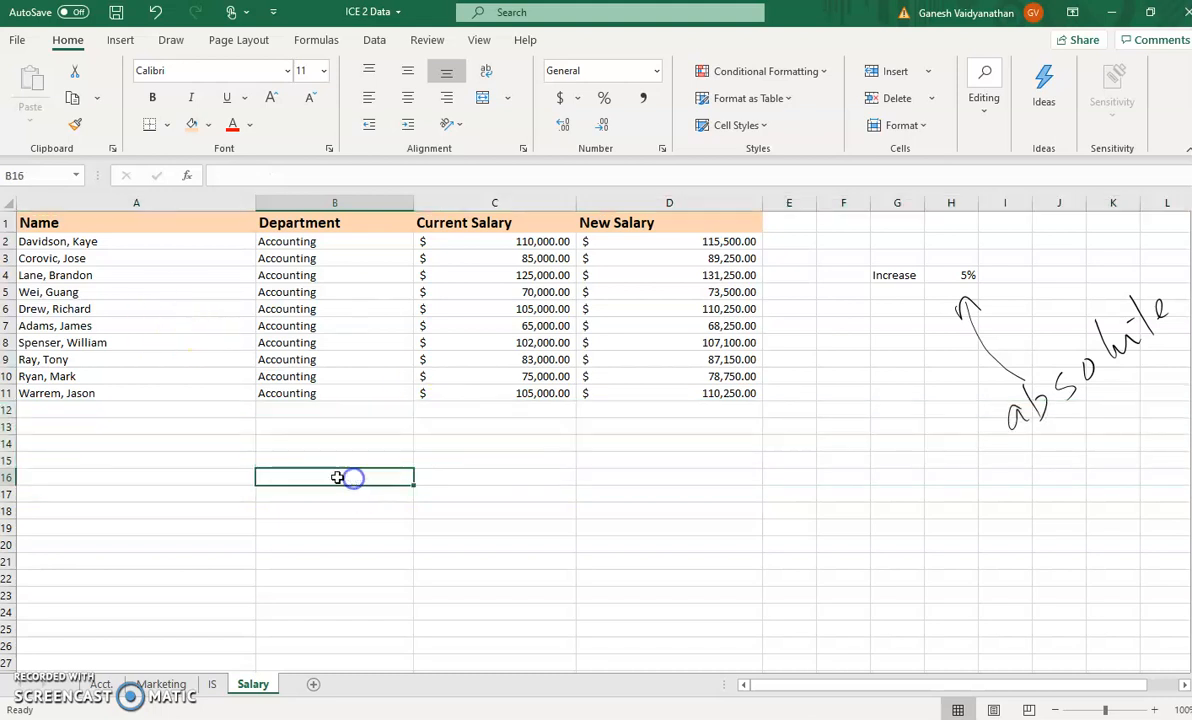
Link the name in A12 to the first employee on the Marketing sheet with =Marketing!A2
left_click(119, 412)
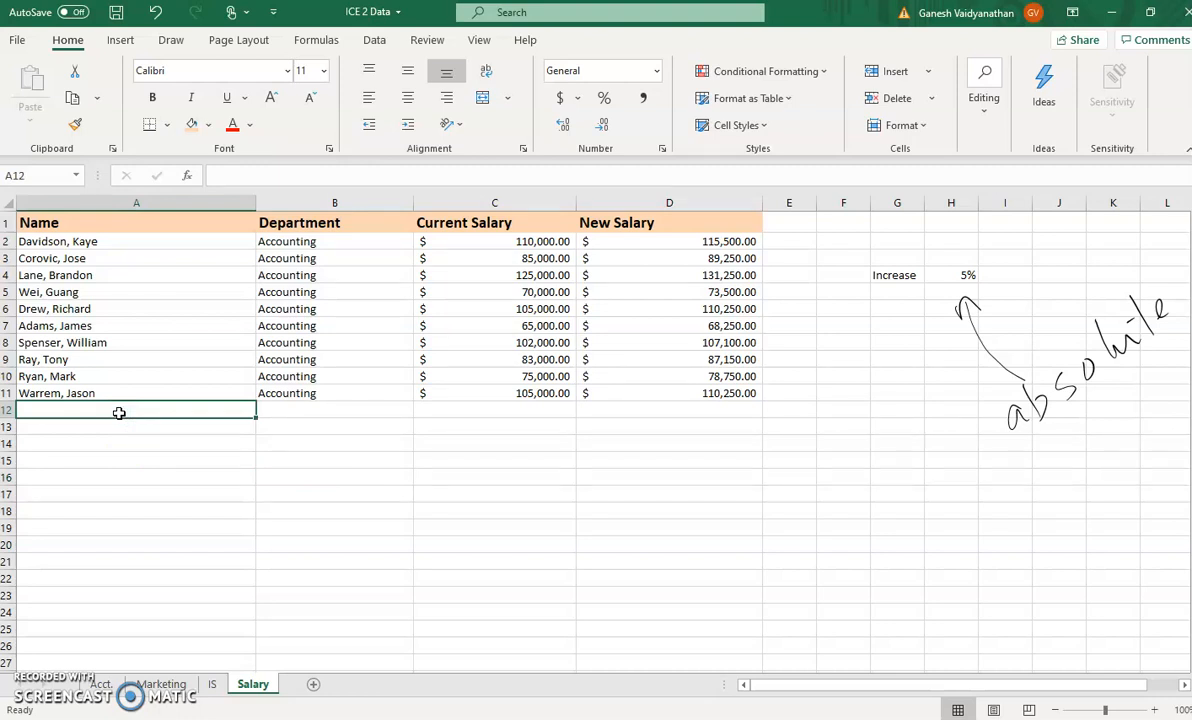
type("=")
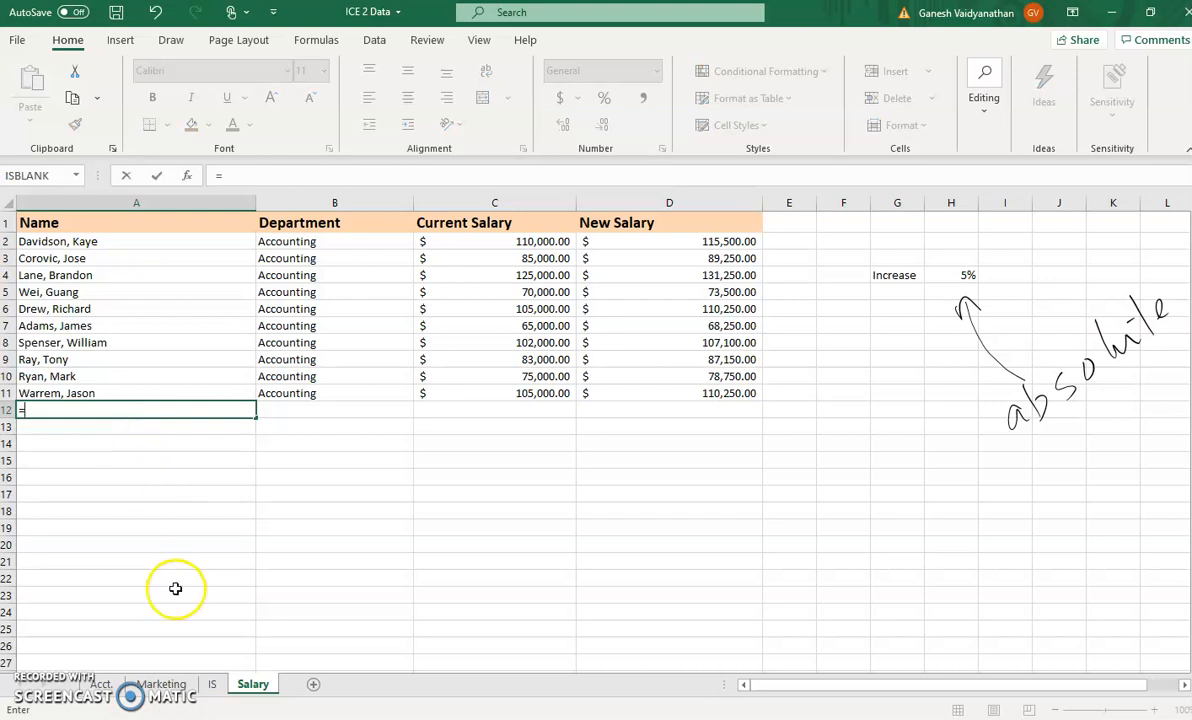
left_click(176, 684)
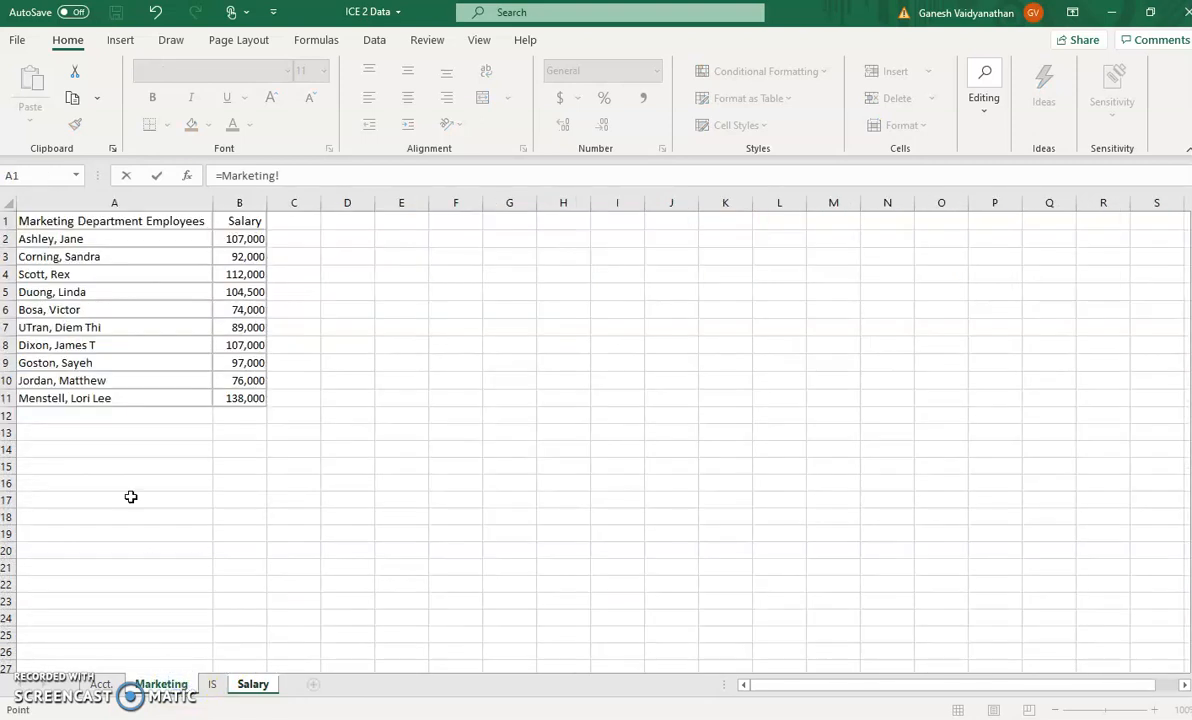
left_click(129, 238)
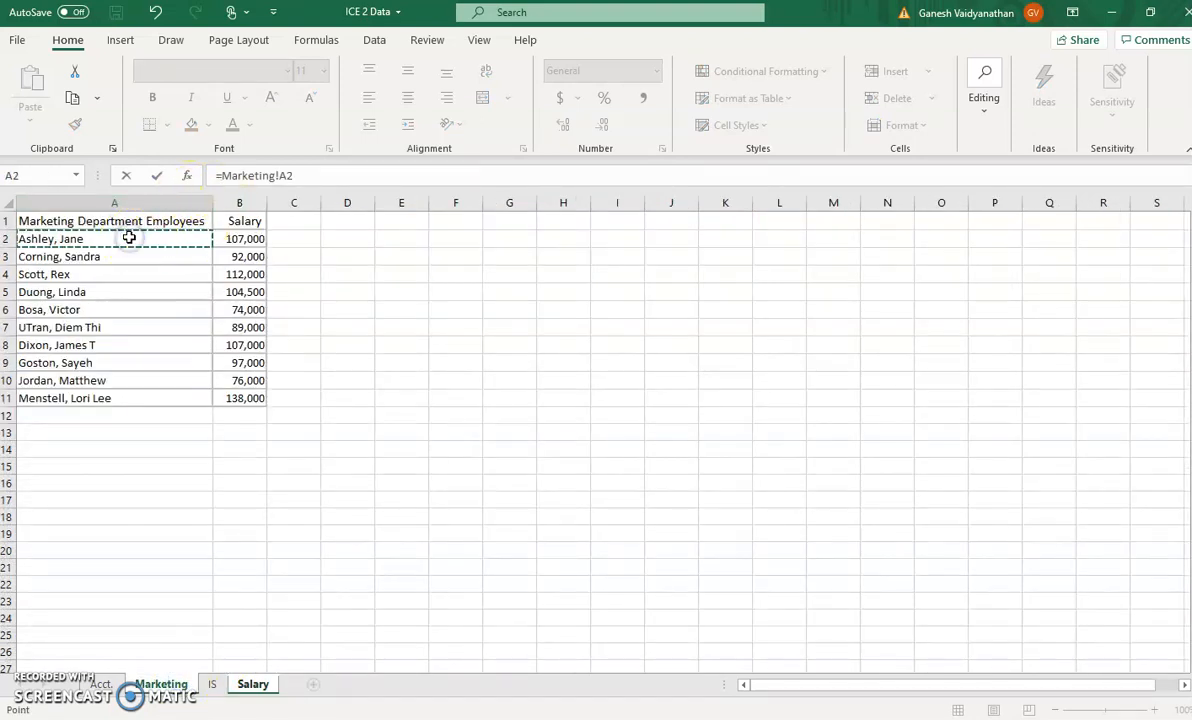
key("Return")
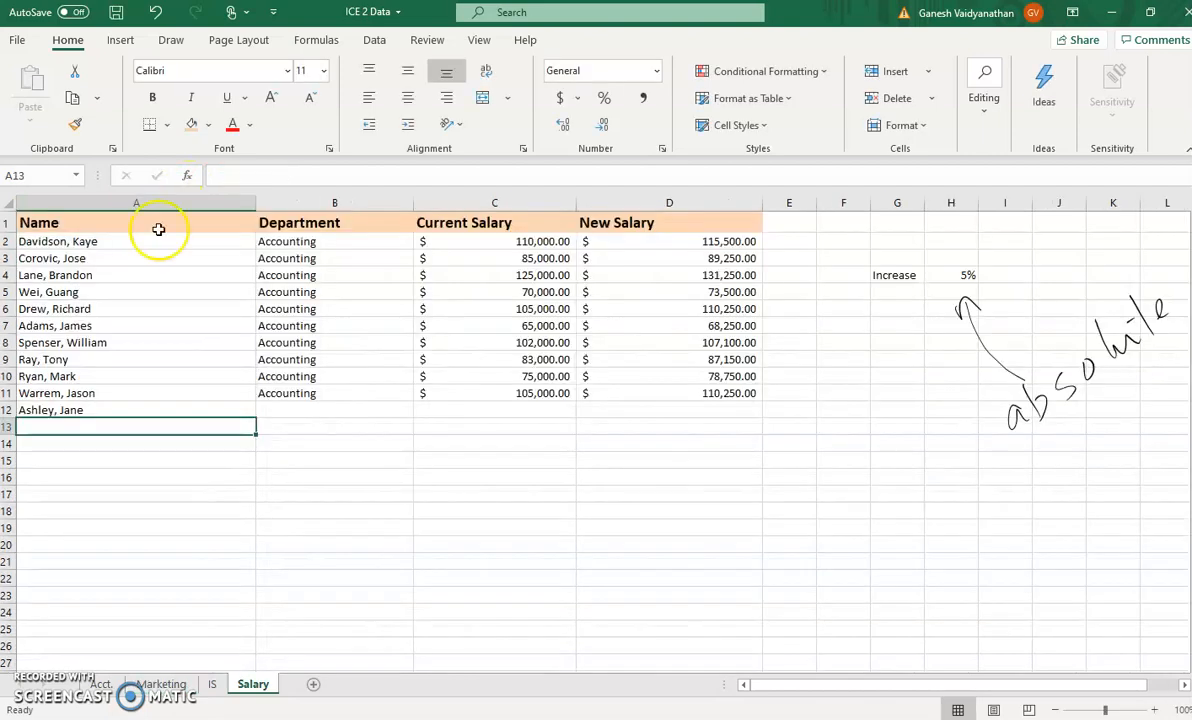
Enter Marketing as the department in B12 and link the current salary in C12 with =Marketing!B2
left_click(299, 410)
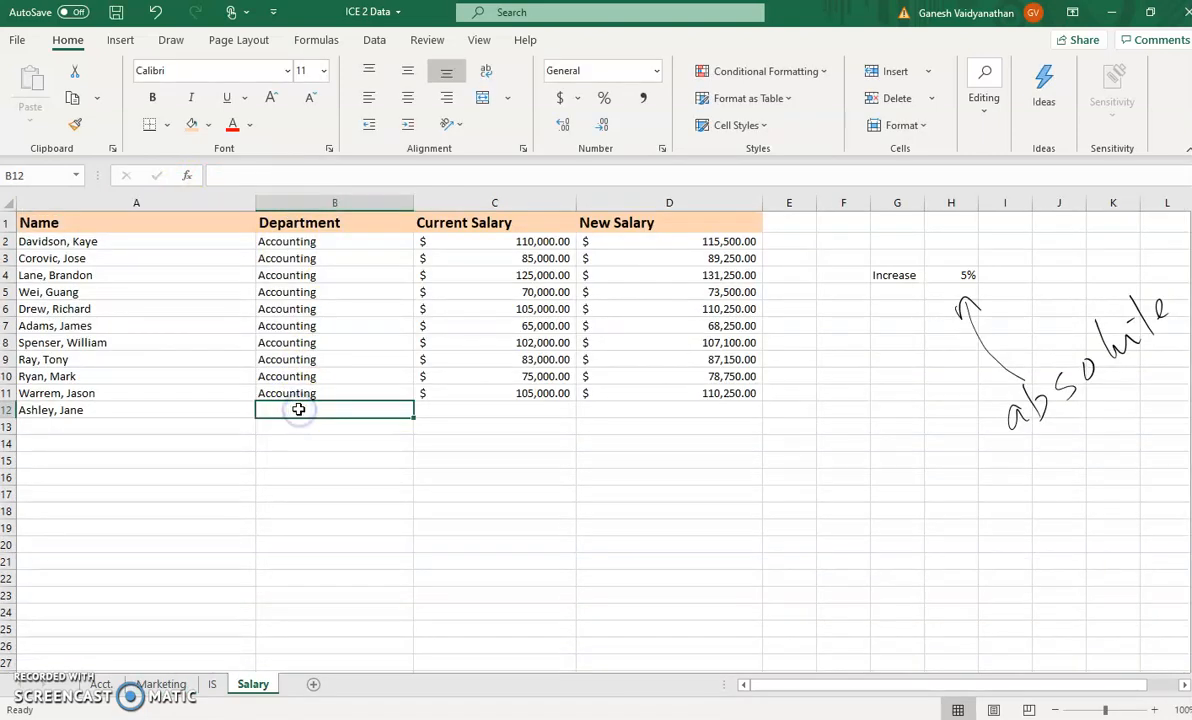
type("Marketing")
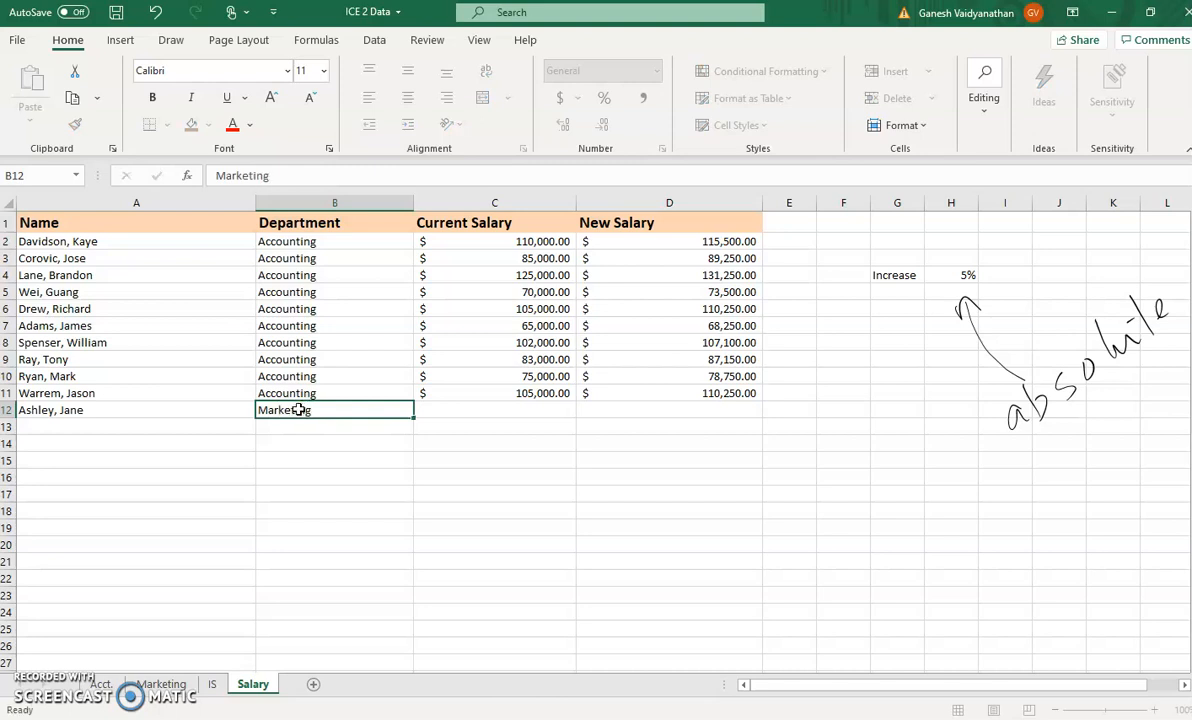
key("Tab")
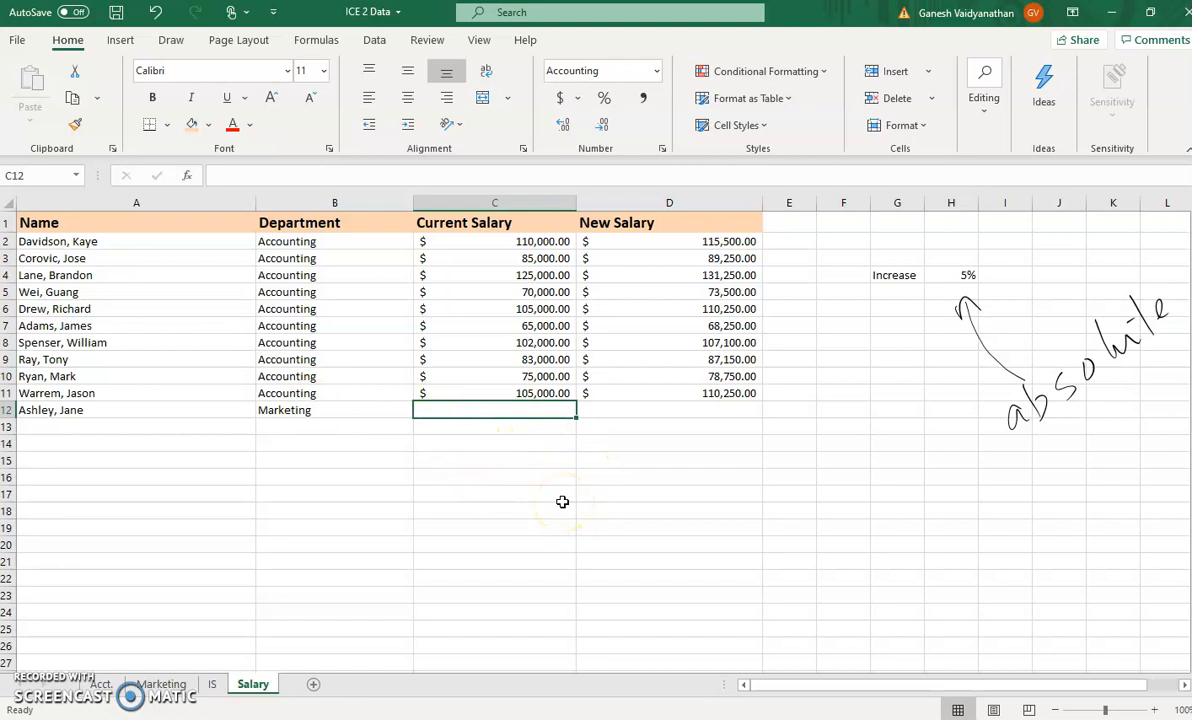
type("=")
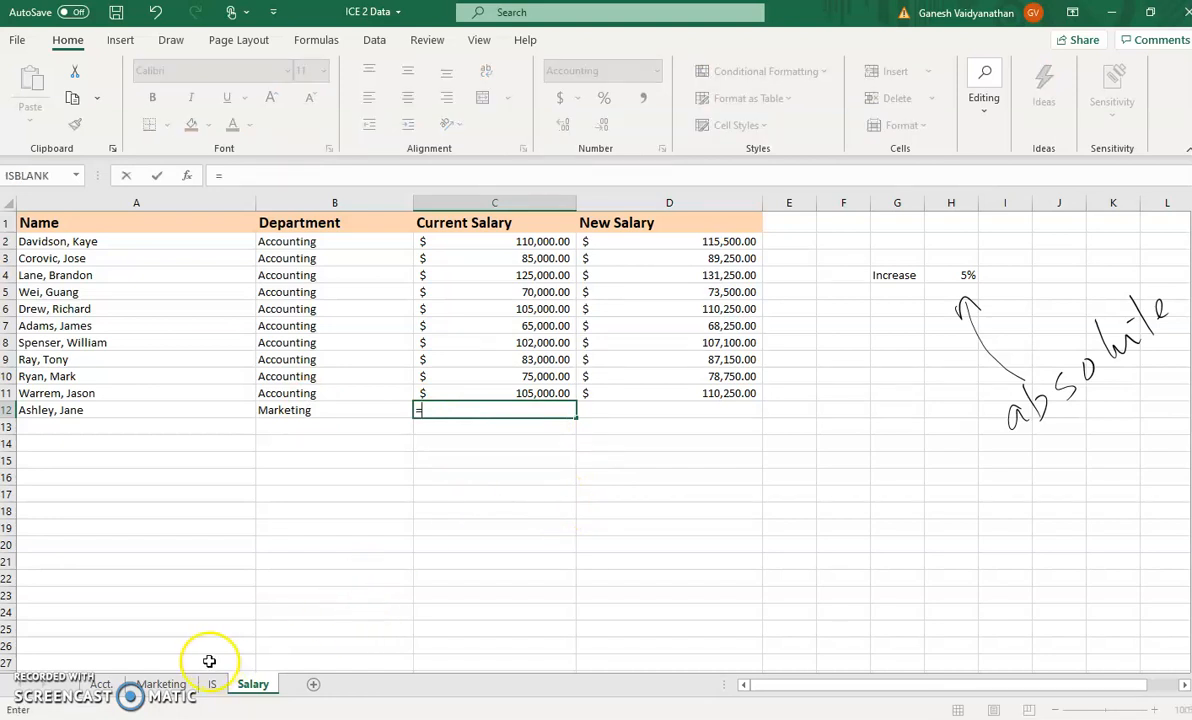
left_click(170, 684)
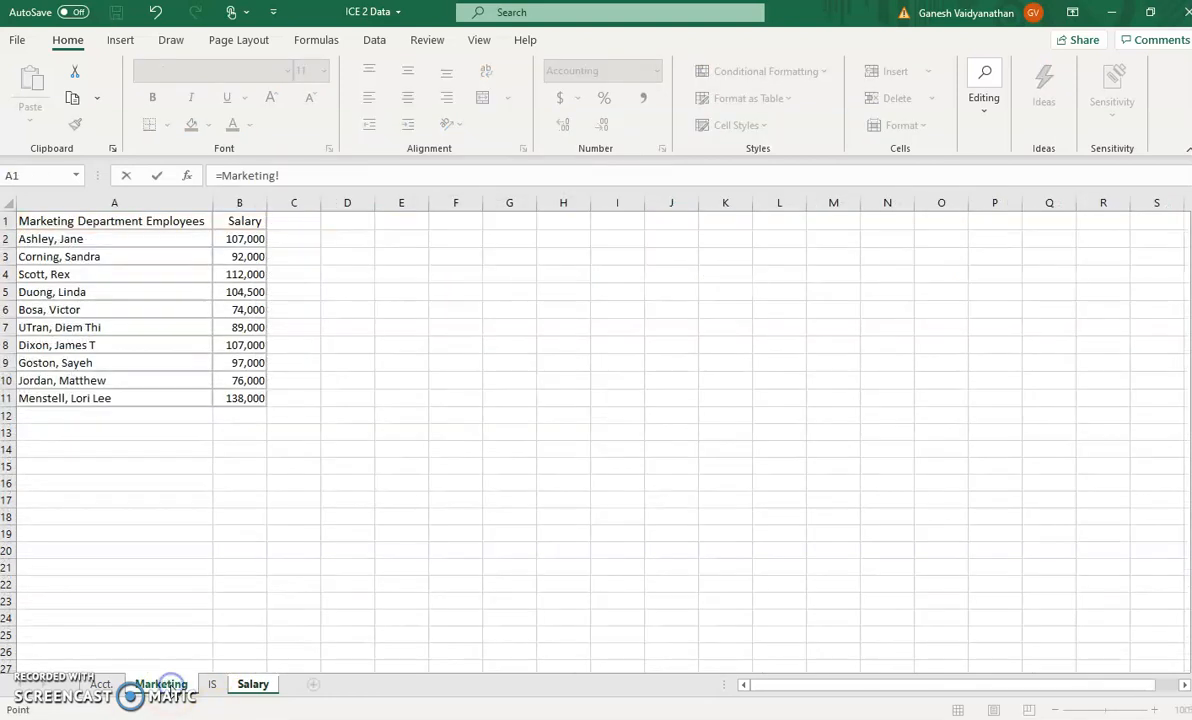
left_click(255, 239)
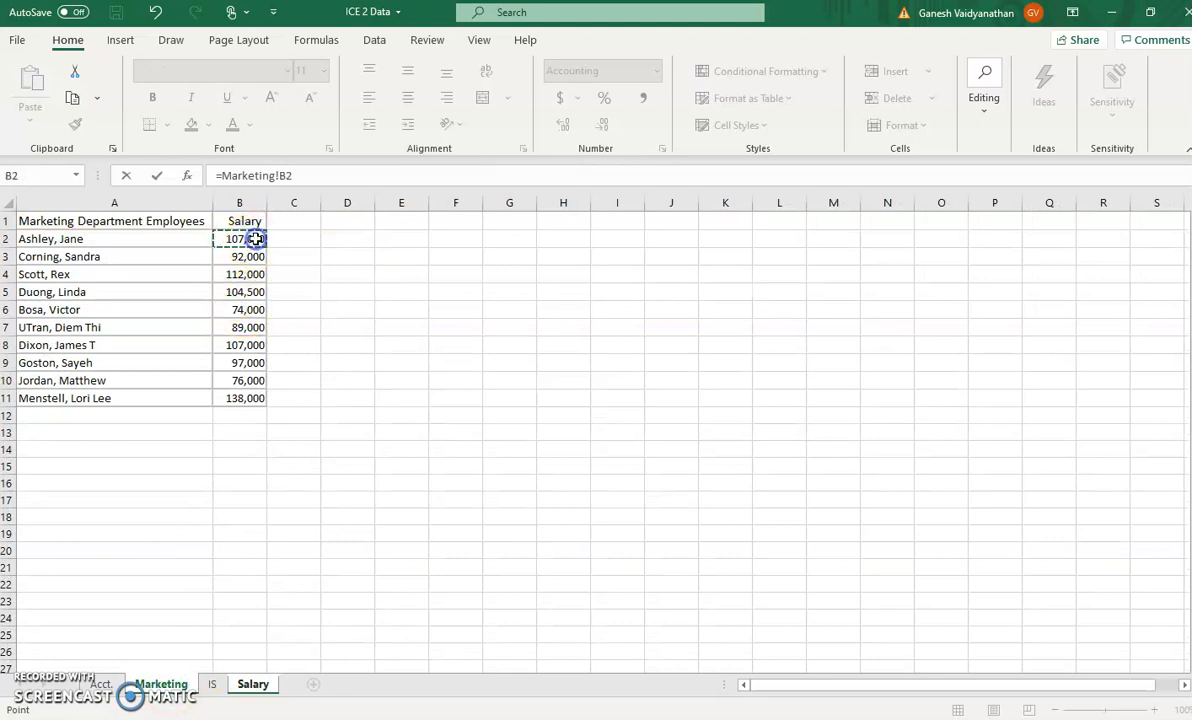
key("Return")
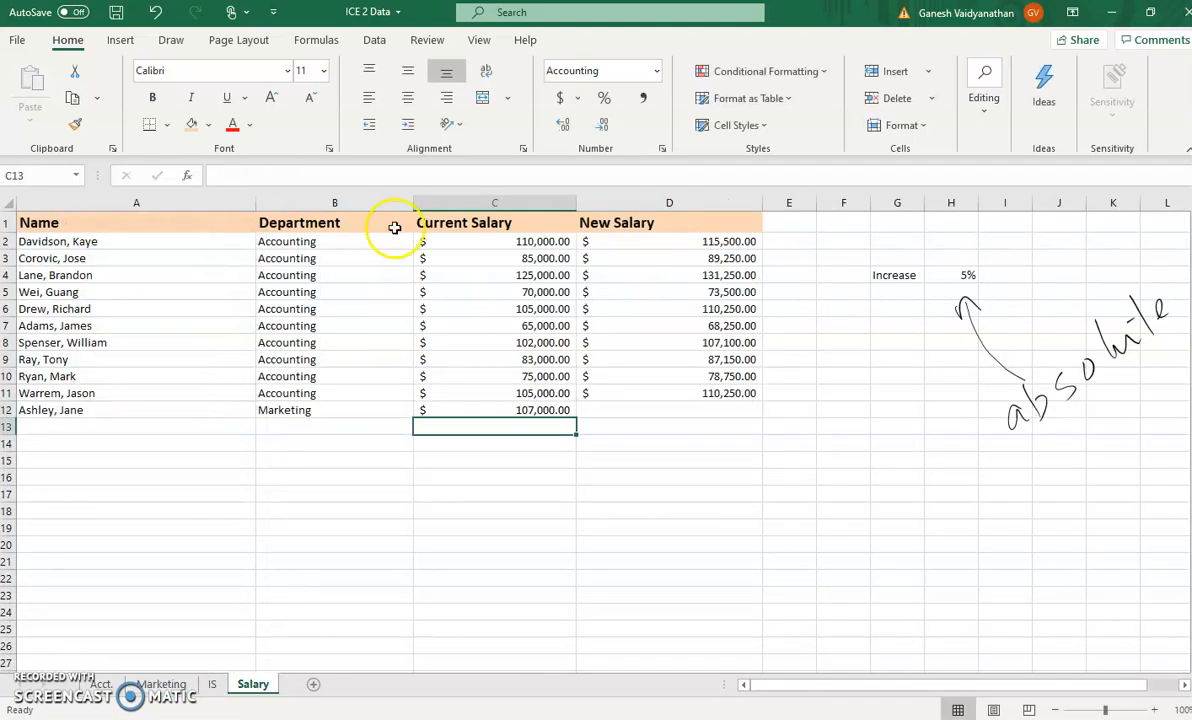
left_click(553, 409)
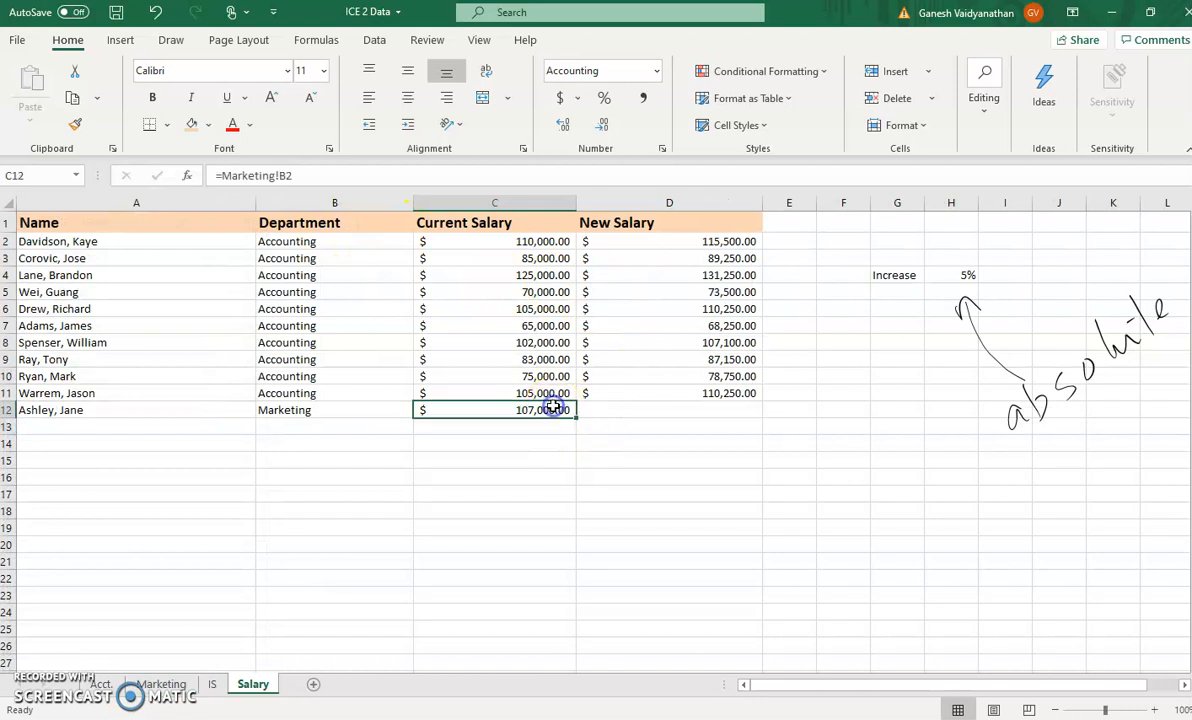
Copy the new salary formula from D11 down to D12 and check its cell references
left_click(721, 393)
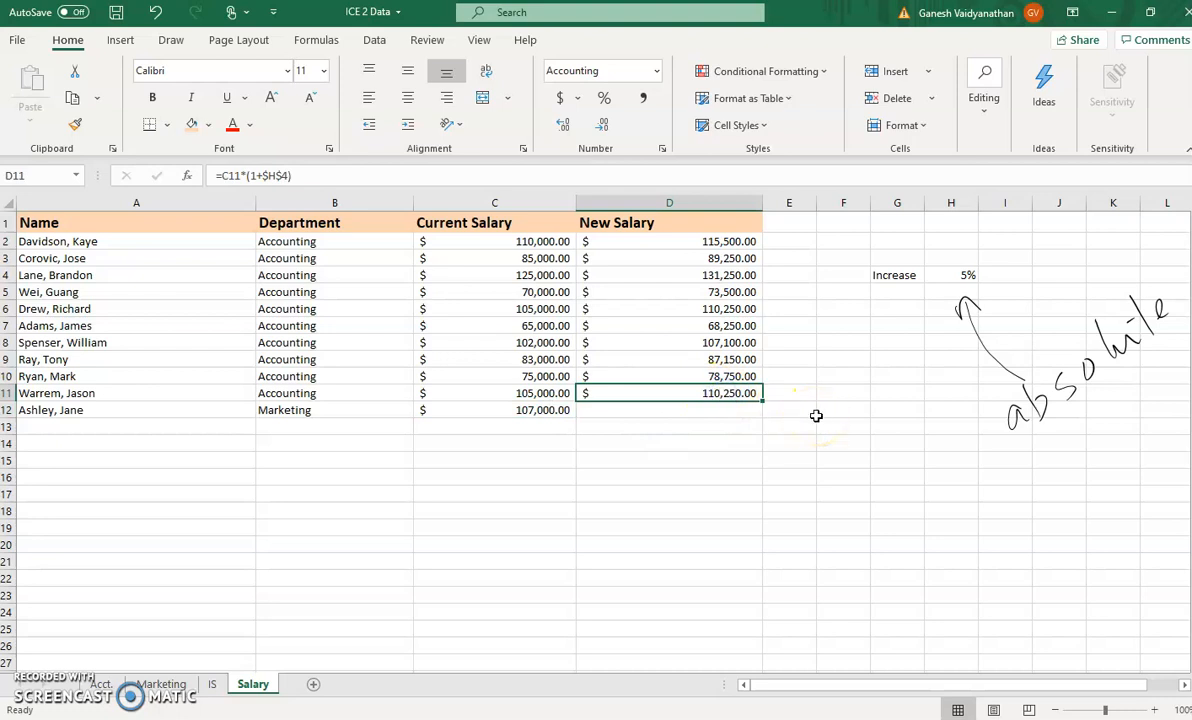
left_click_drag(763, 400, 761, 417)
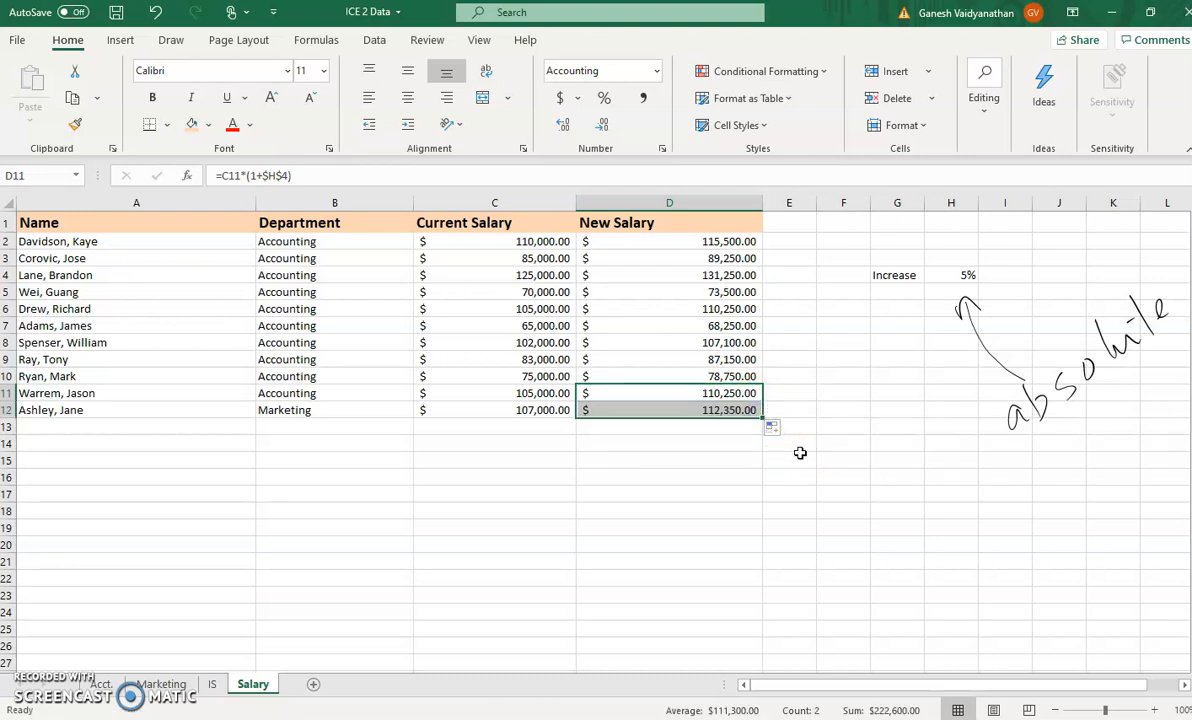
left_click(727, 411)
left_click(540, 173)
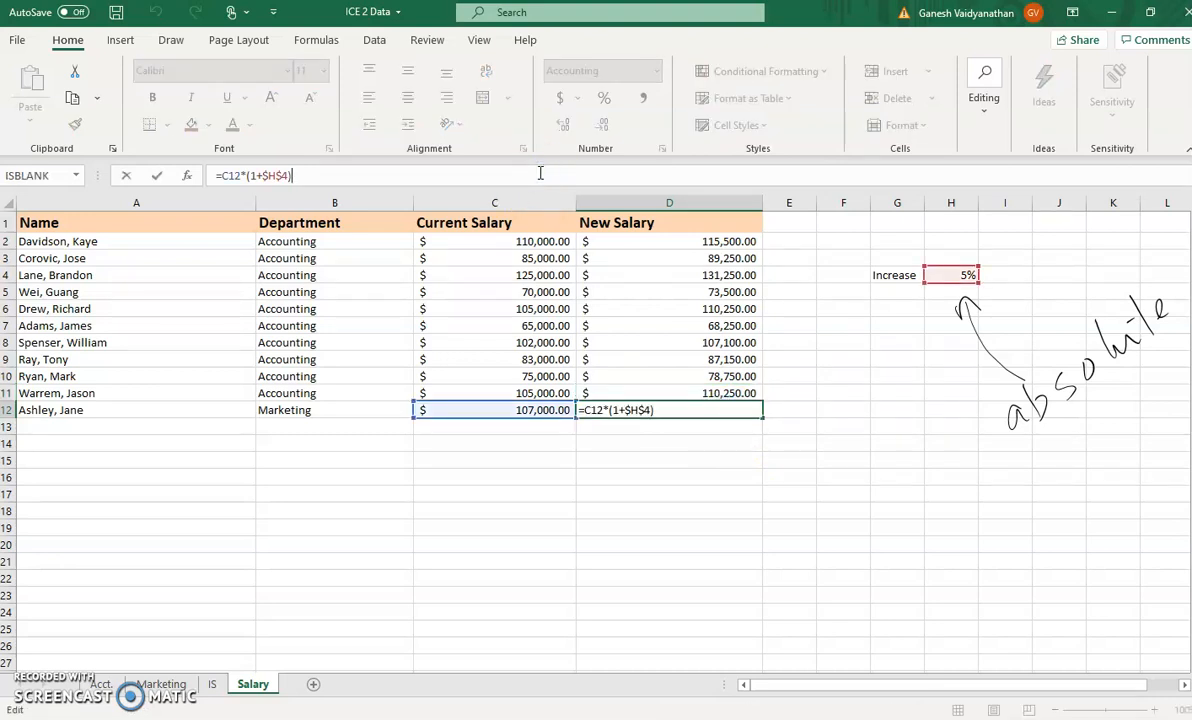
left_click(852, 460)
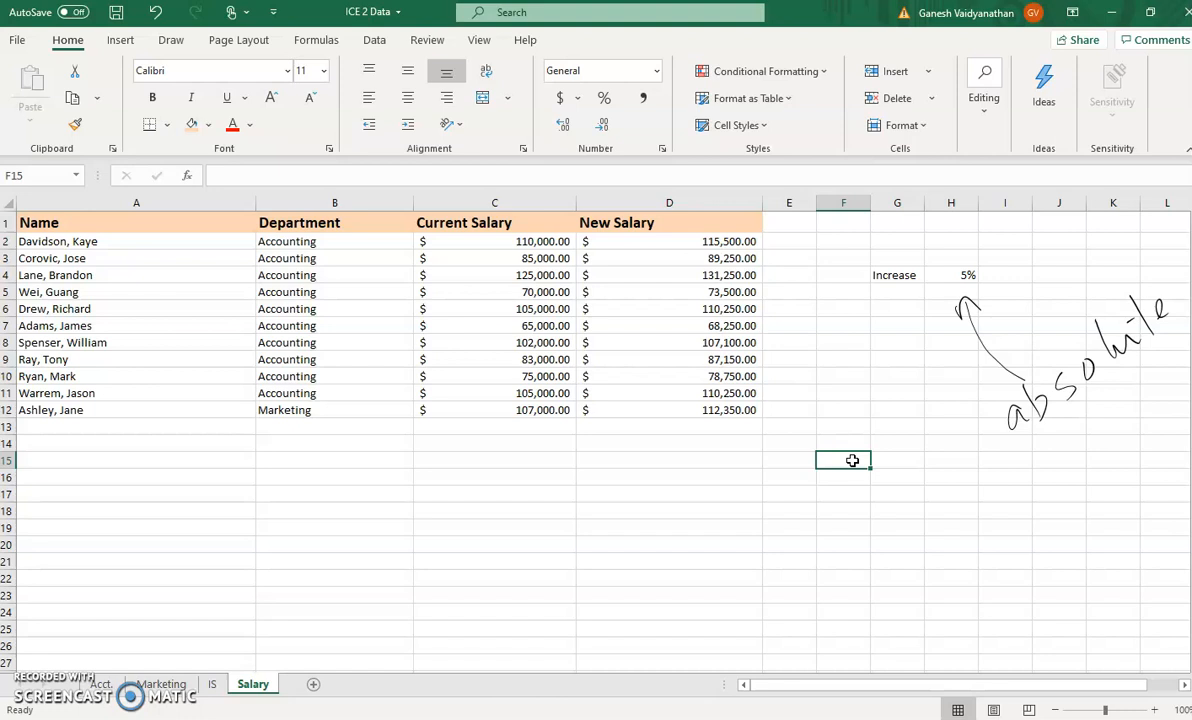
Fill the first Marketing row A12:D12 down through row 25 and clear the surplus rows 22 to 25
left_click(101, 411)
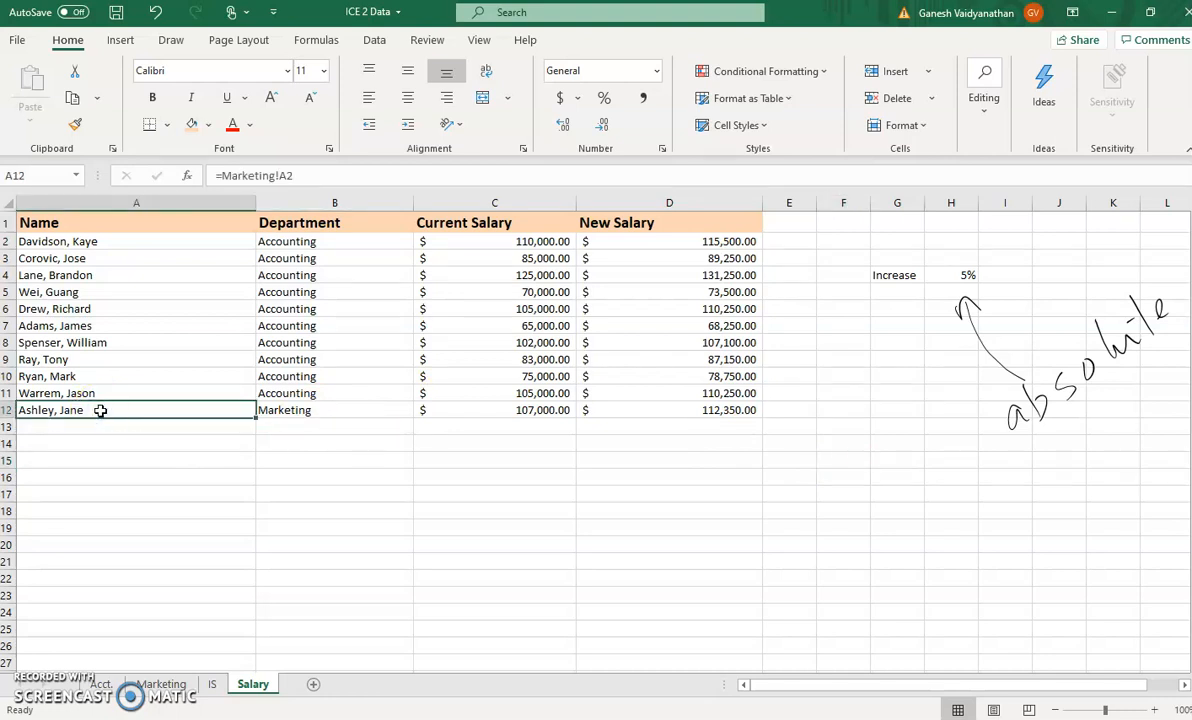
key("shift+Right")
key("shift+Right")
key("shift+Right")
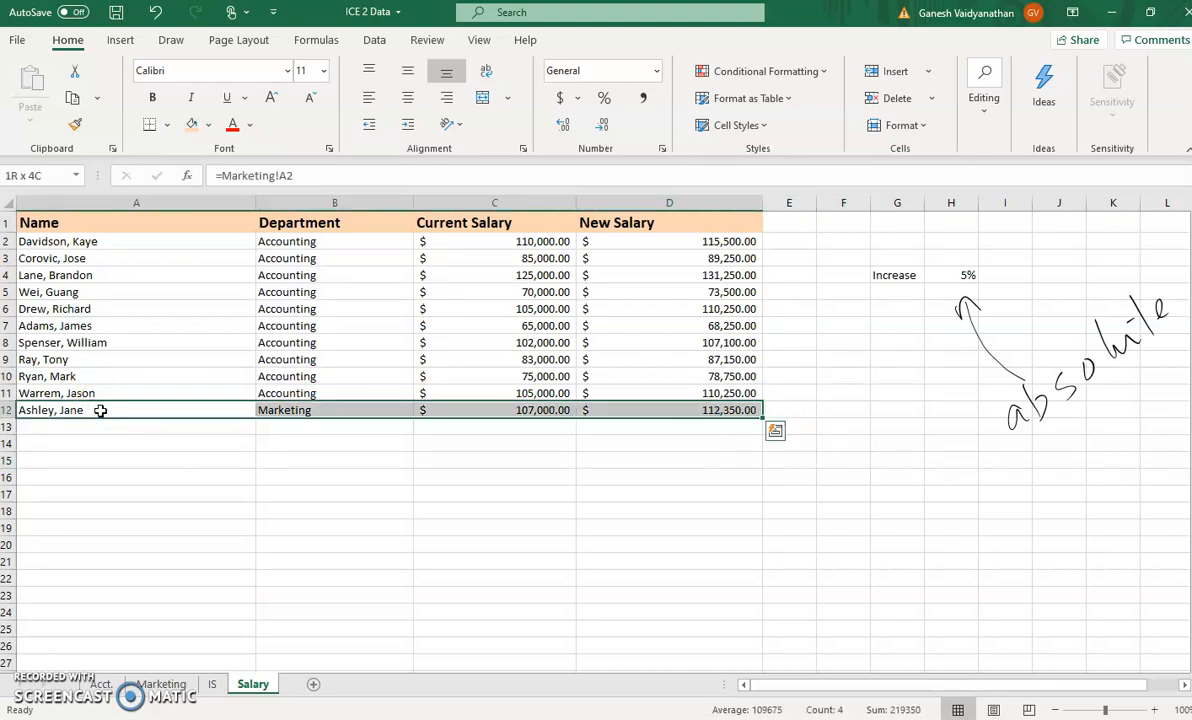
right_click(426, 490)
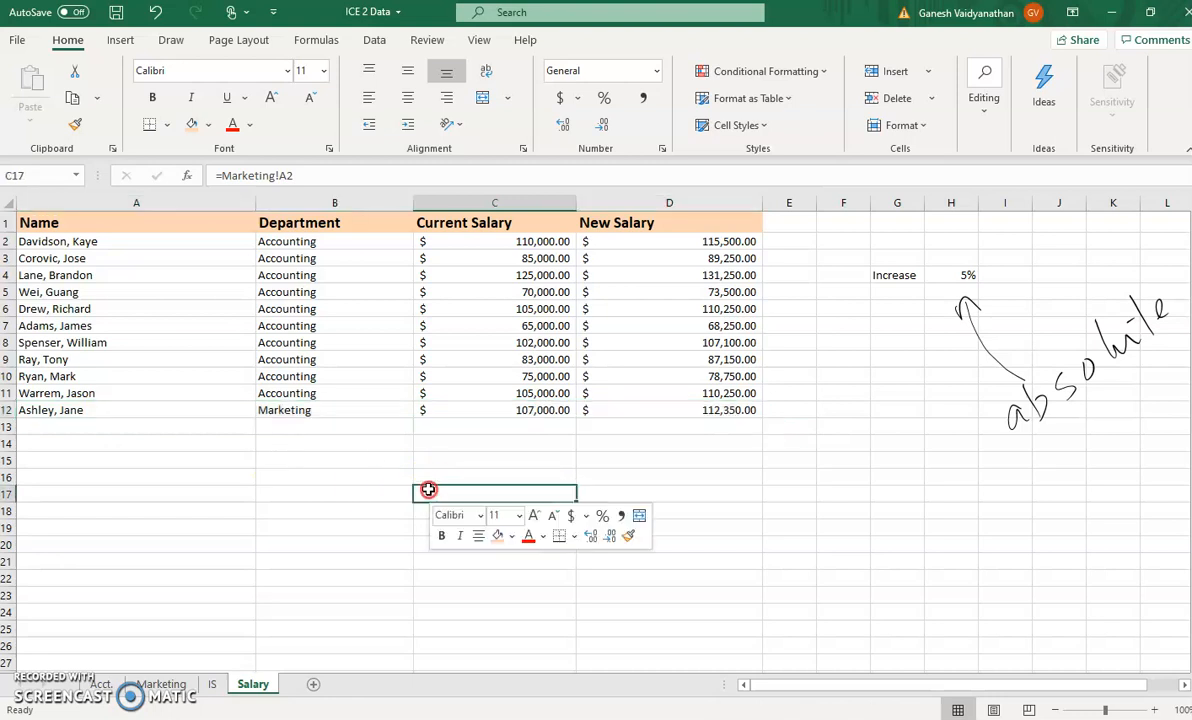
left_click(40, 404)
left_click(40, 404)
key("shift+Right")
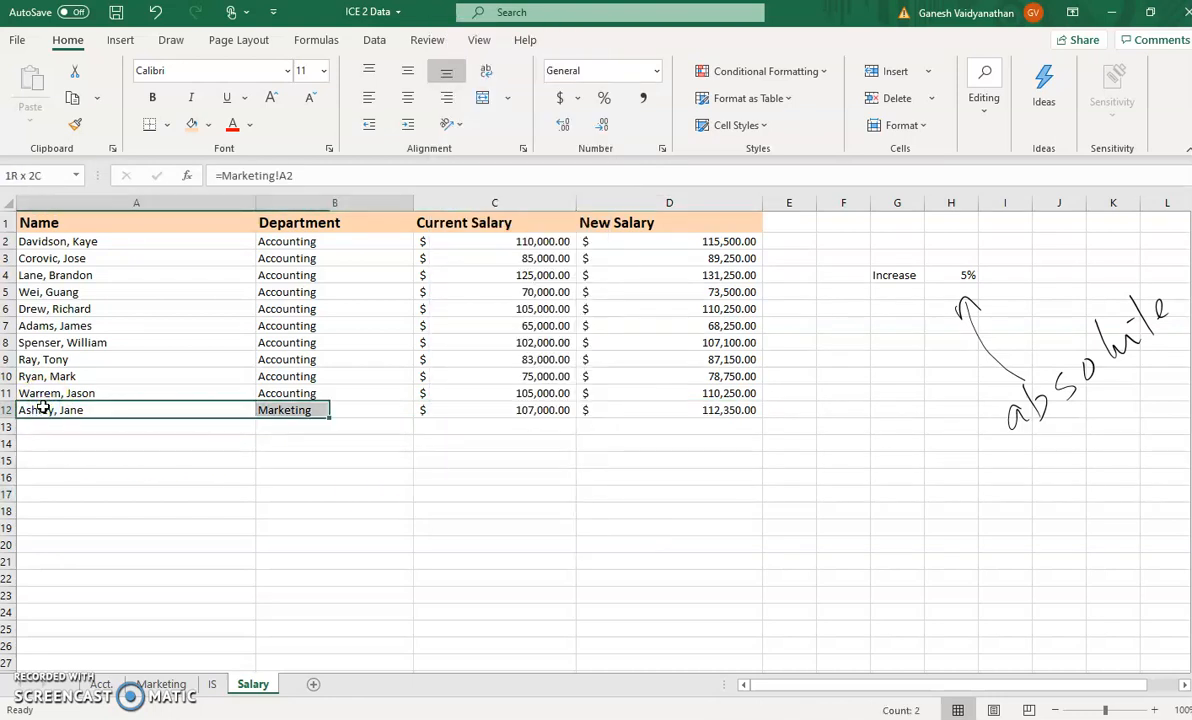
key("shift+Right")
key("shift+Right")
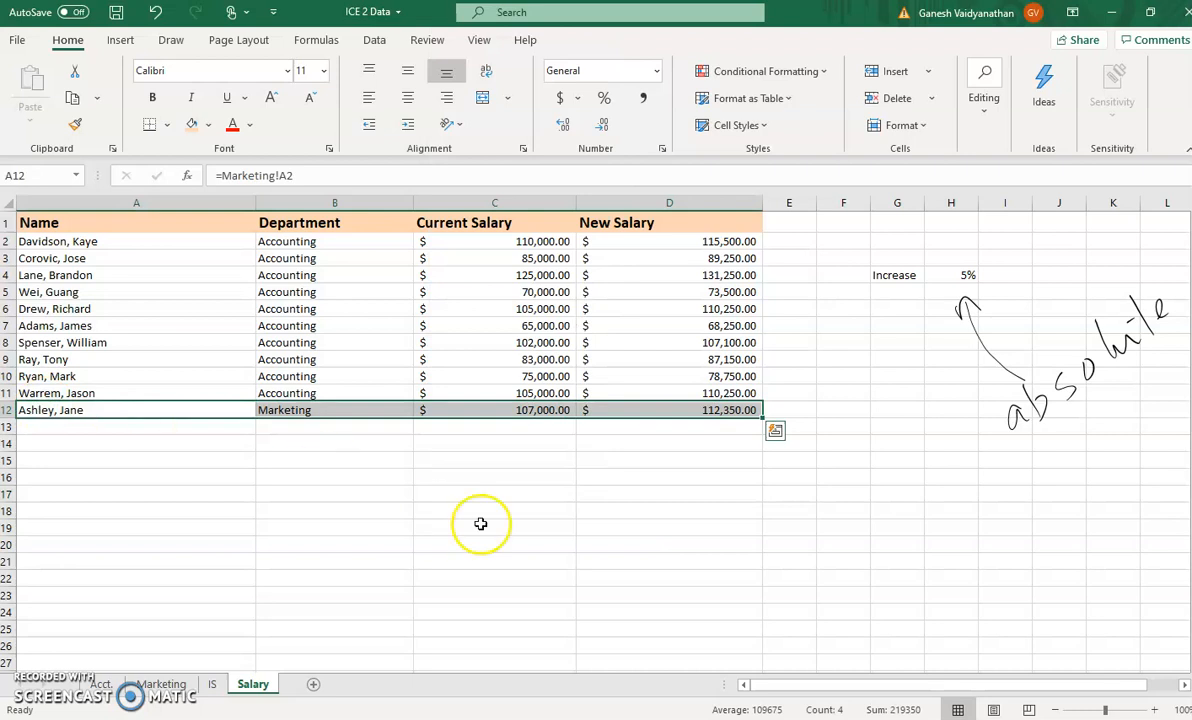
left_click_drag(762, 417, 756, 640)
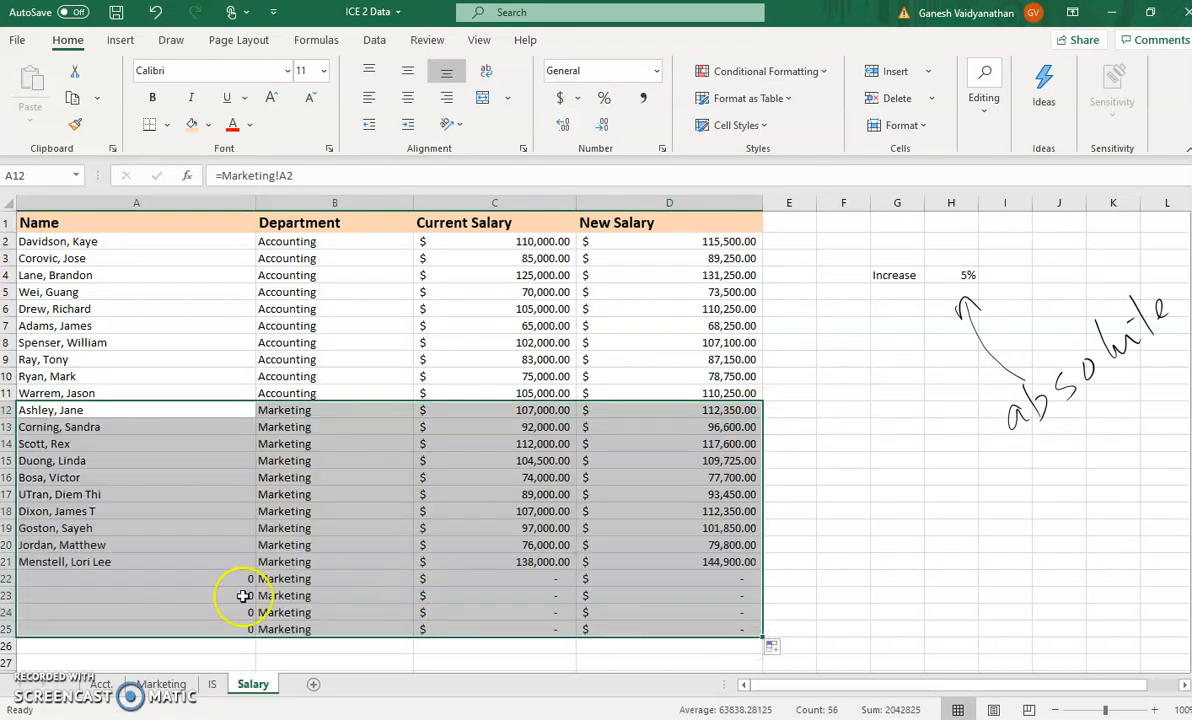
left_click_drag(6, 580, 6, 628)
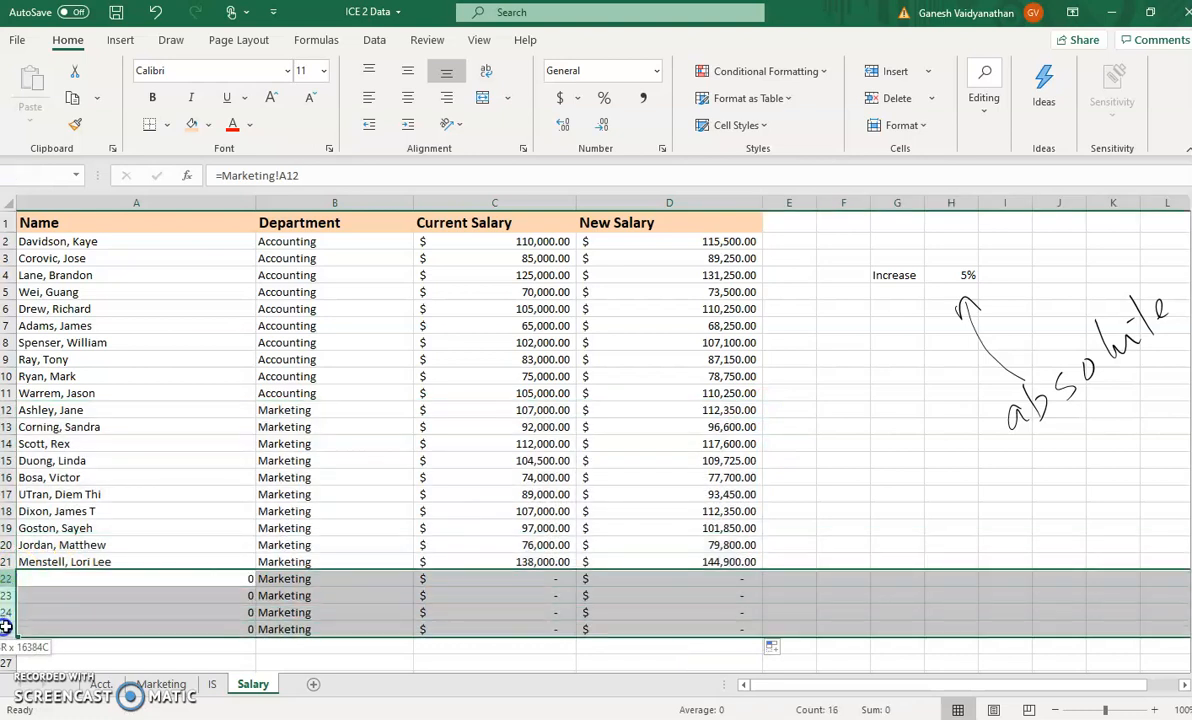
key("Delete")
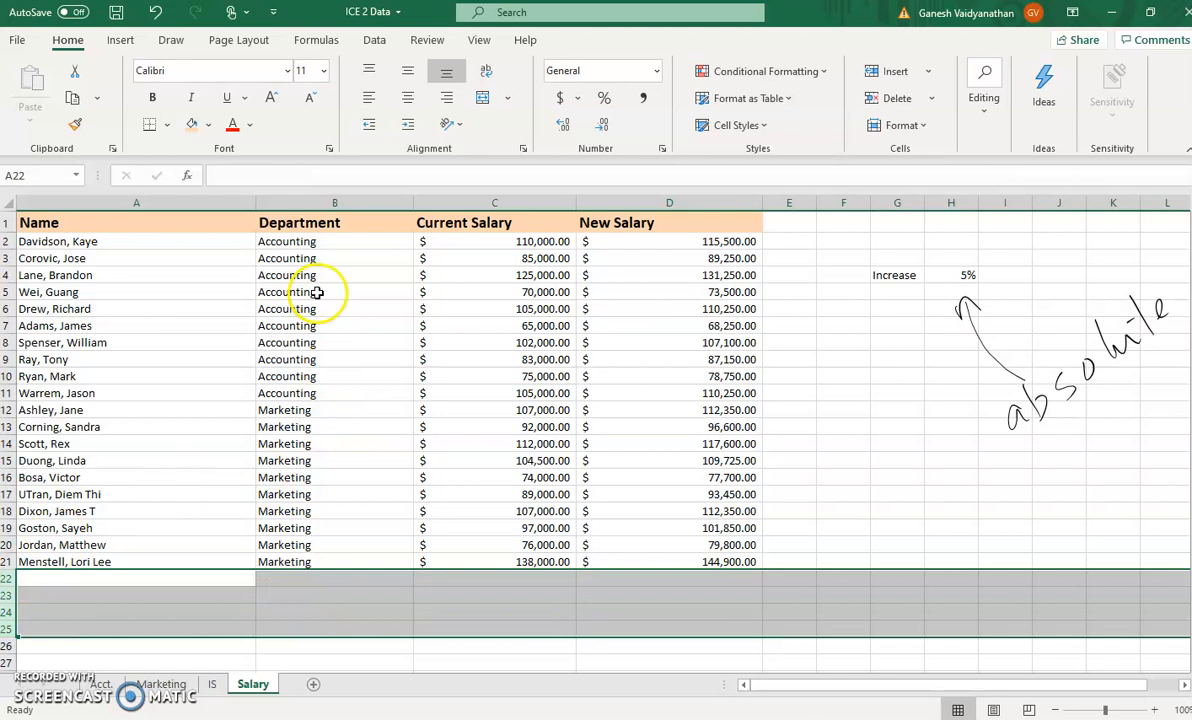
left_click(316, 241)
left_click(320, 258)
left_click(325, 275)
left_click(322, 292)
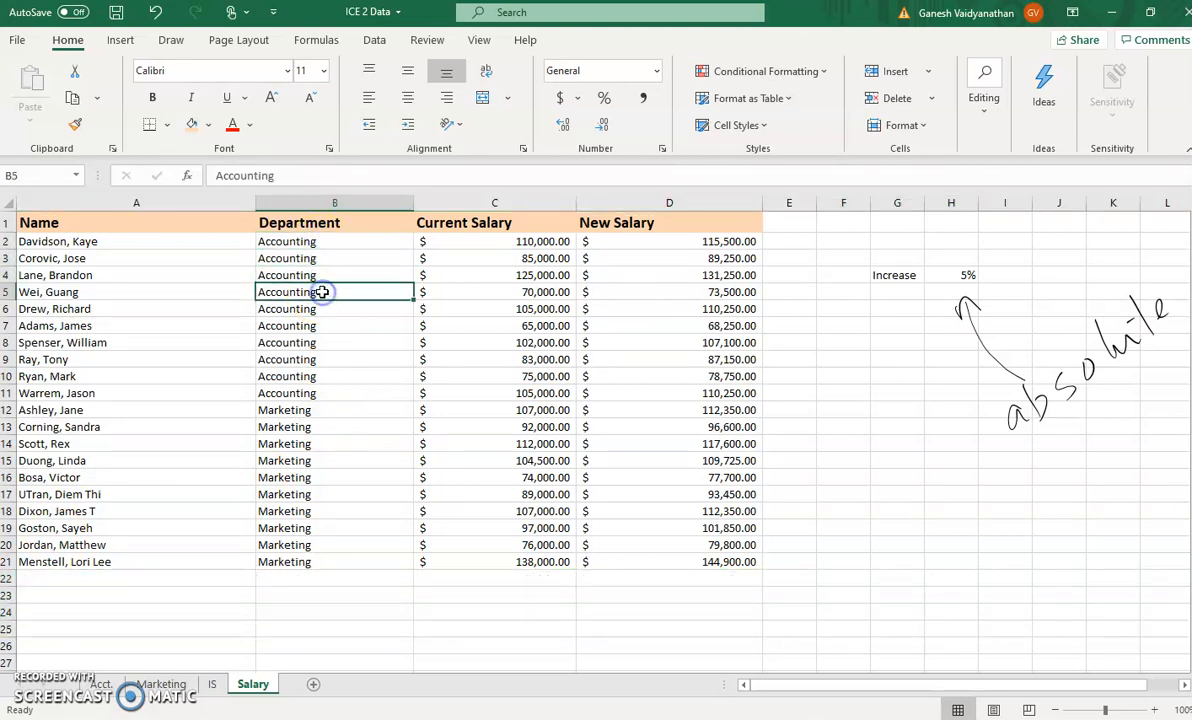
left_click(343, 245)
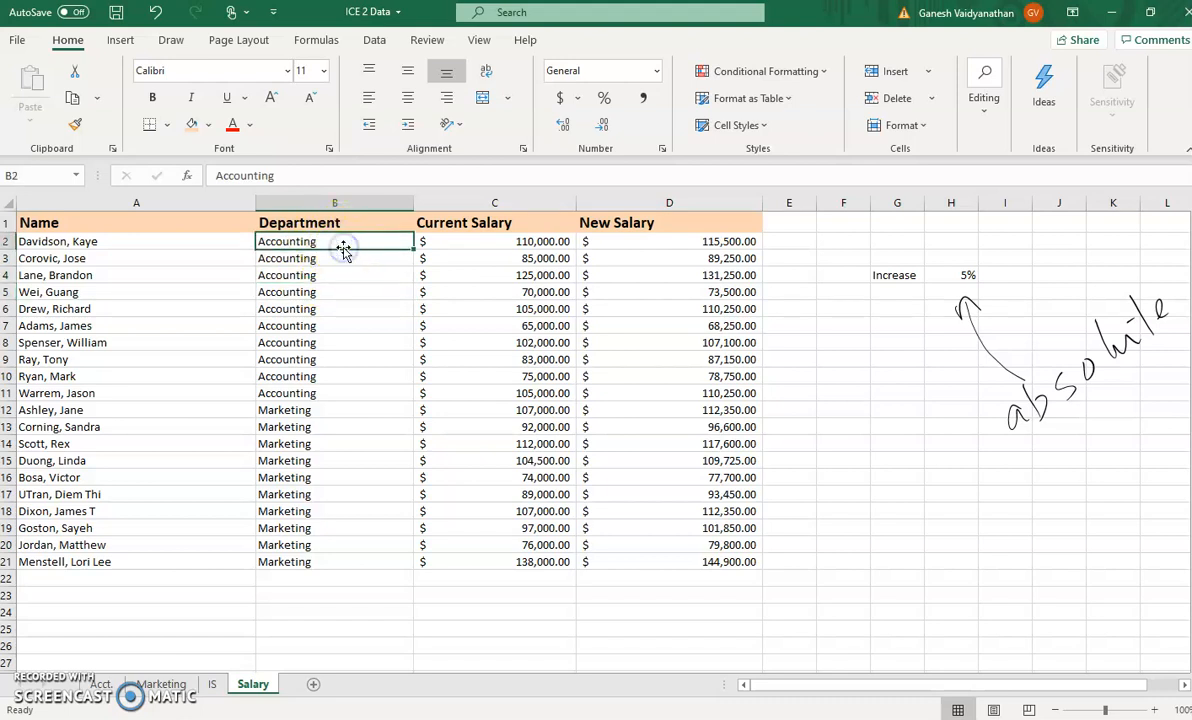
left_click(341, 259)
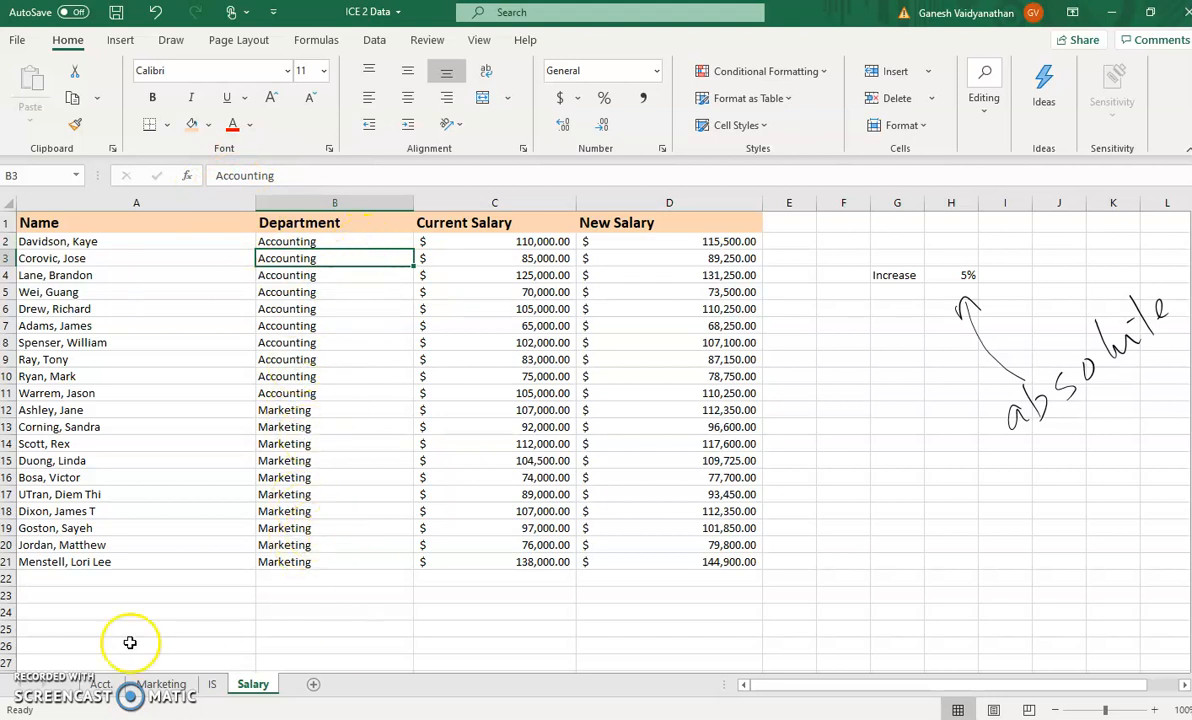
Link the name in A22 to the first employee on the IS sheet with =IS!A2
left_click(116, 576)
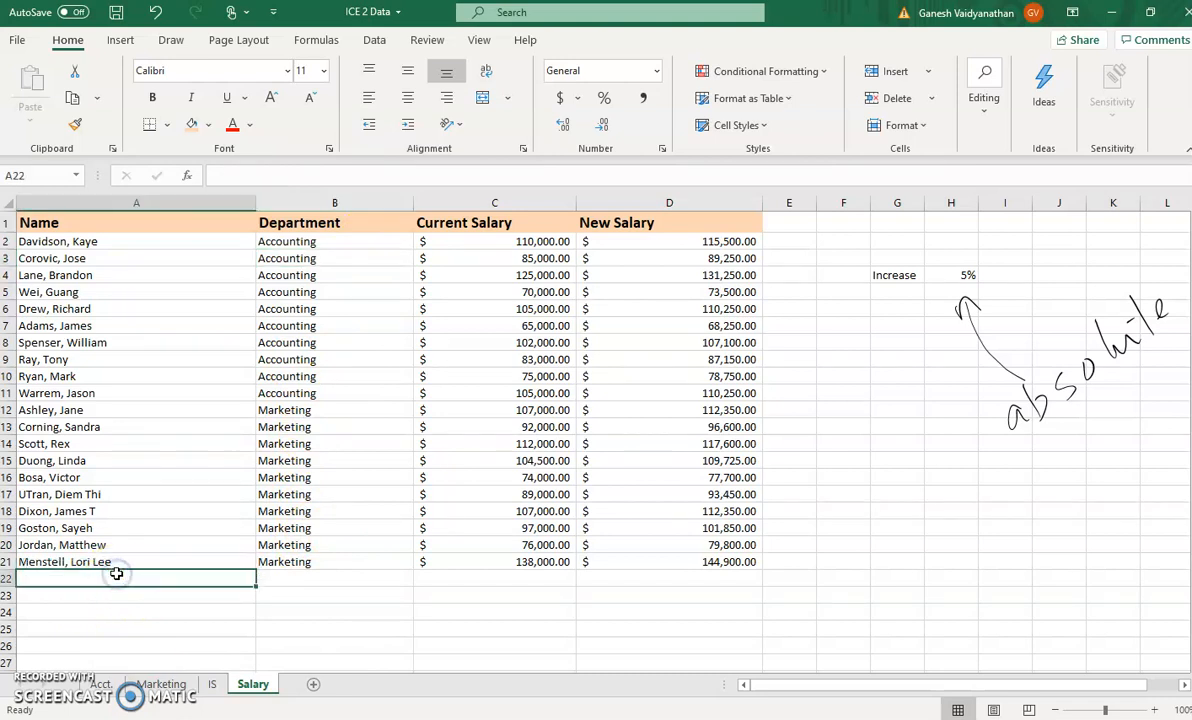
type("=")
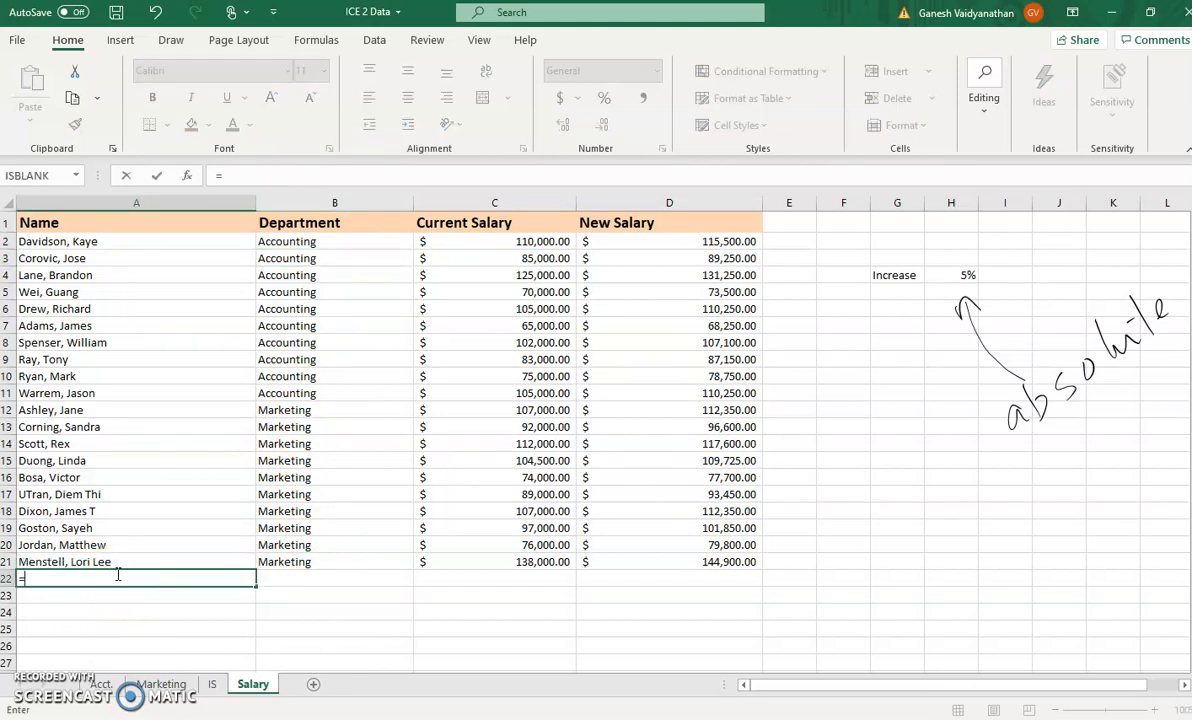
left_click(215, 684)
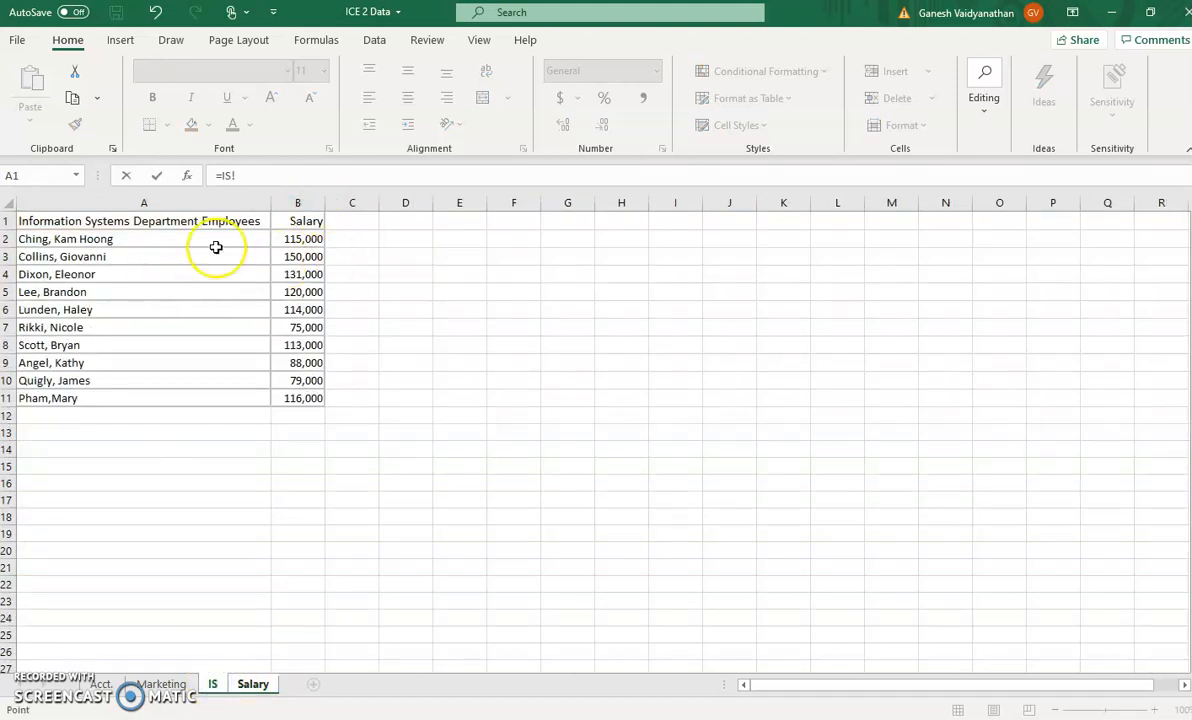
left_click(127, 240)
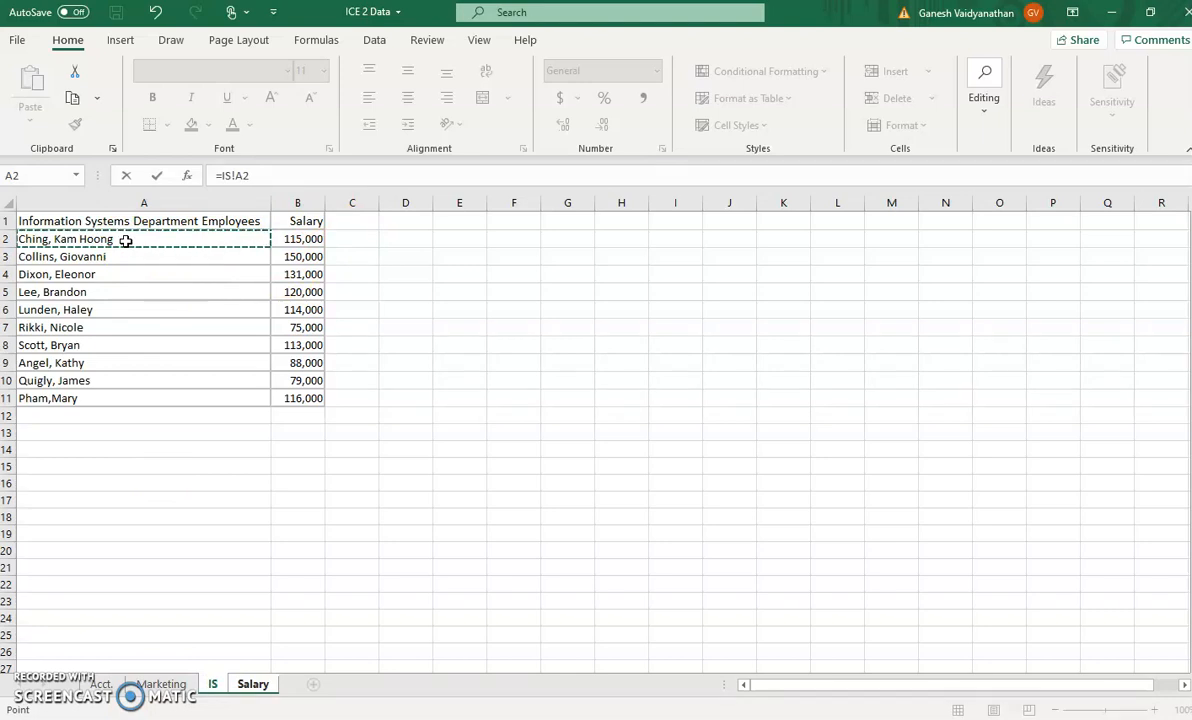
key("Return")
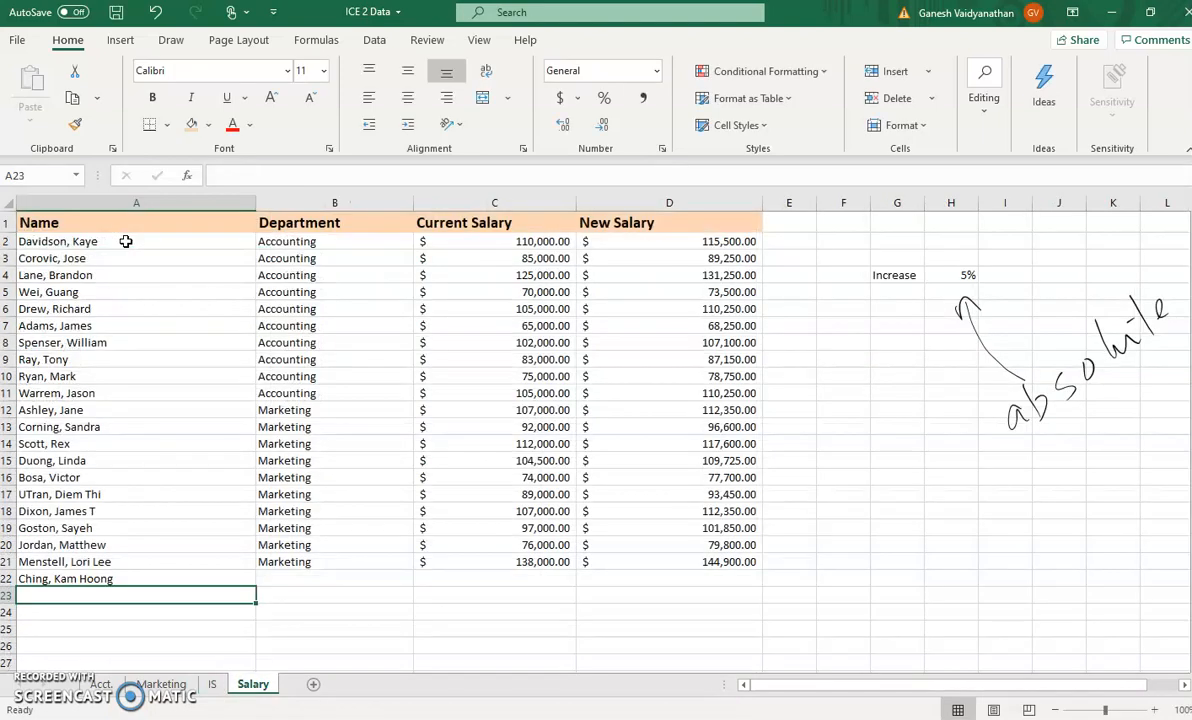
Enter IS as the department in B22 and link the current salary in C22 with =IS!B2
double_click(314, 579)
type("IS")
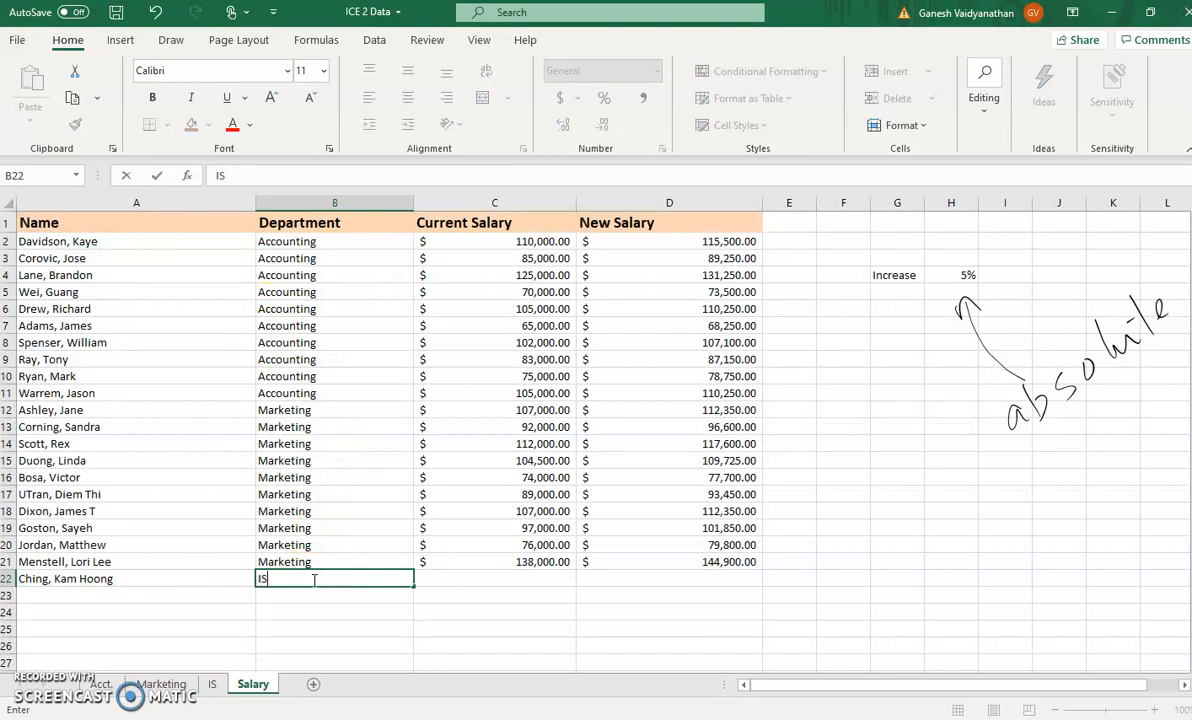
left_click(453, 582)
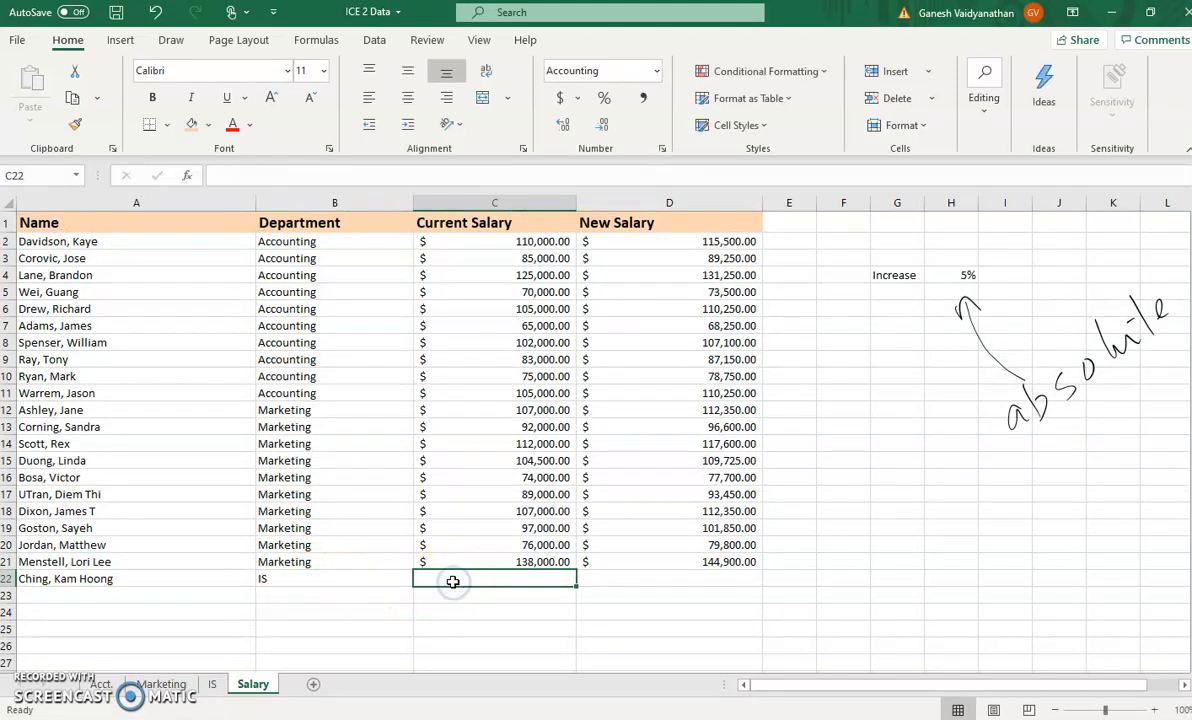
type("=")
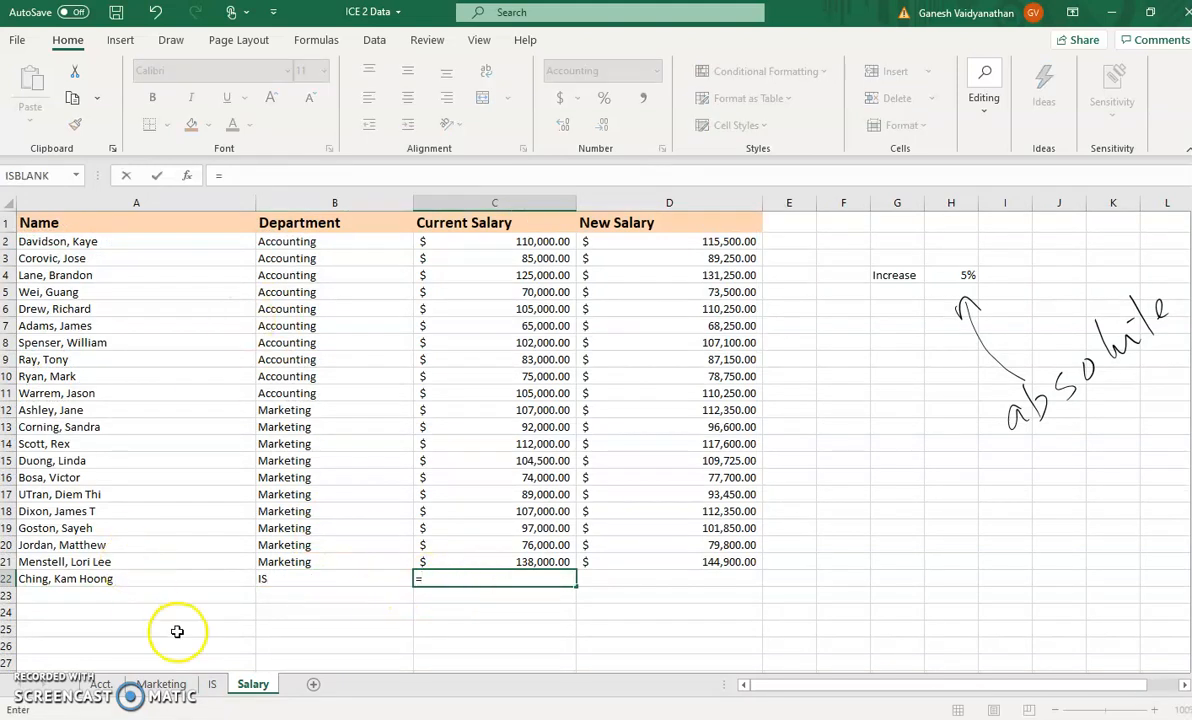
left_click(213, 686)
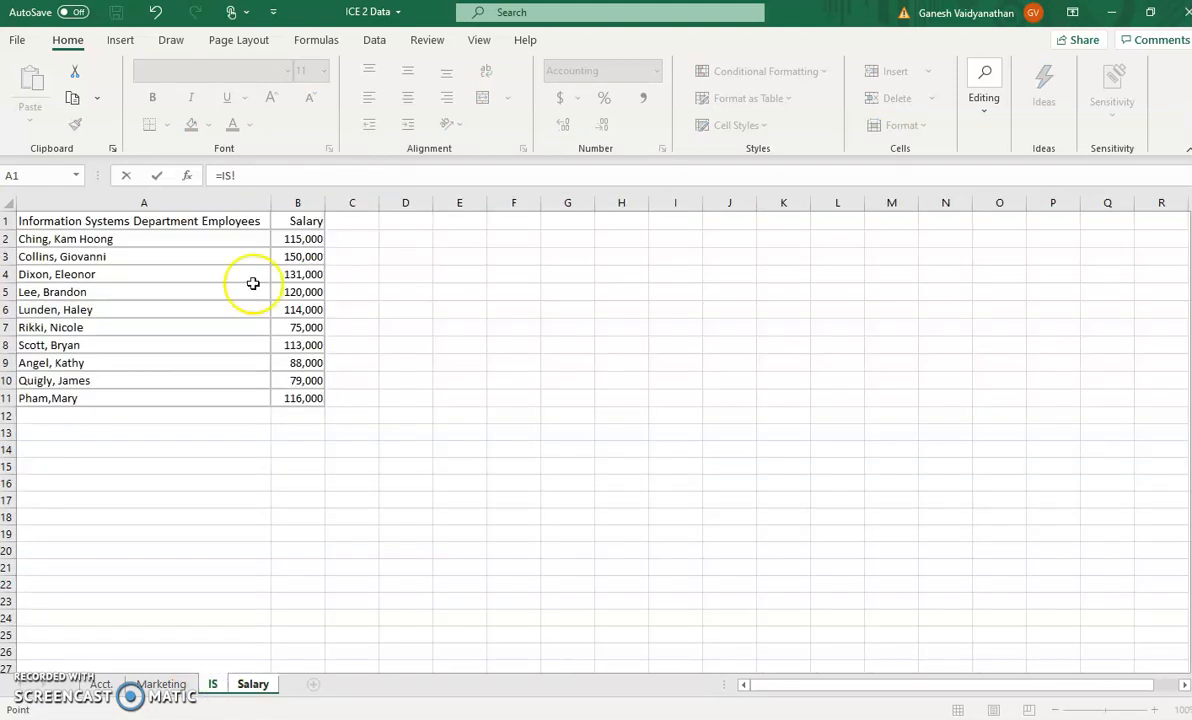
left_click(304, 238)
key("Return")
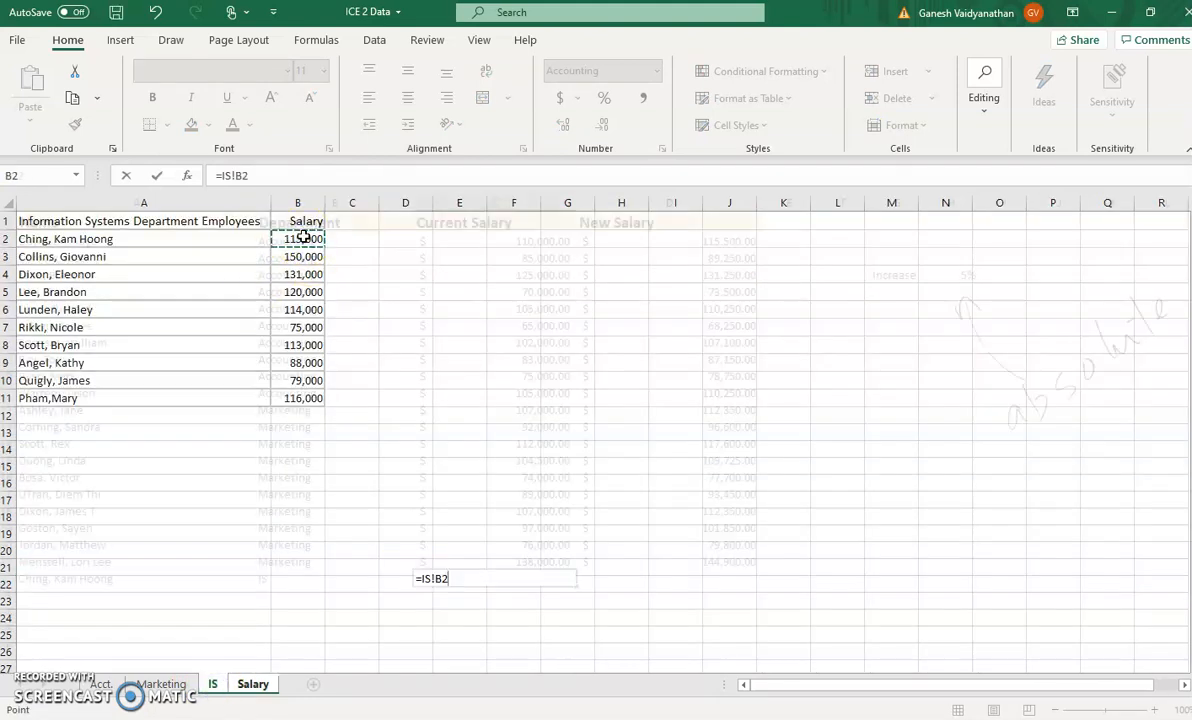
Copy the new salary formula from D21 down to D22
left_click(705, 561)
left_click_drag(760, 572, 762, 589)
left_click(908, 578)
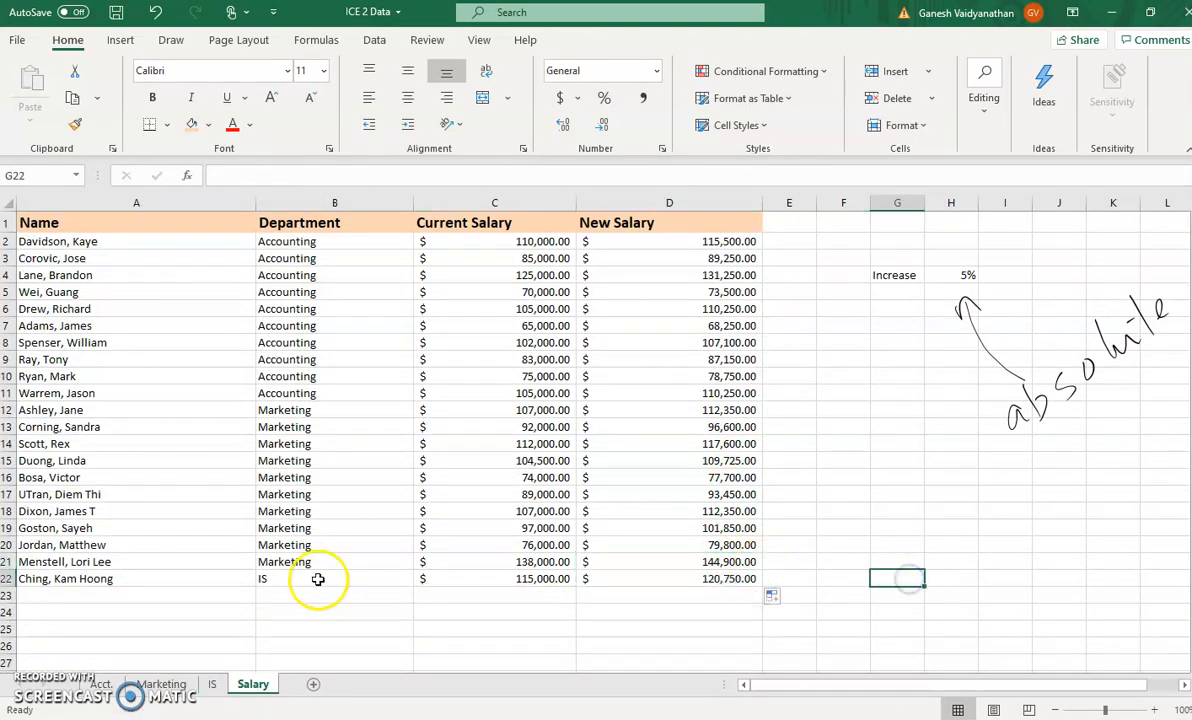
Fill the first IS row A22:D22 down through row 38 and clear the surplus rows 32 to 38
left_click(90, 578)
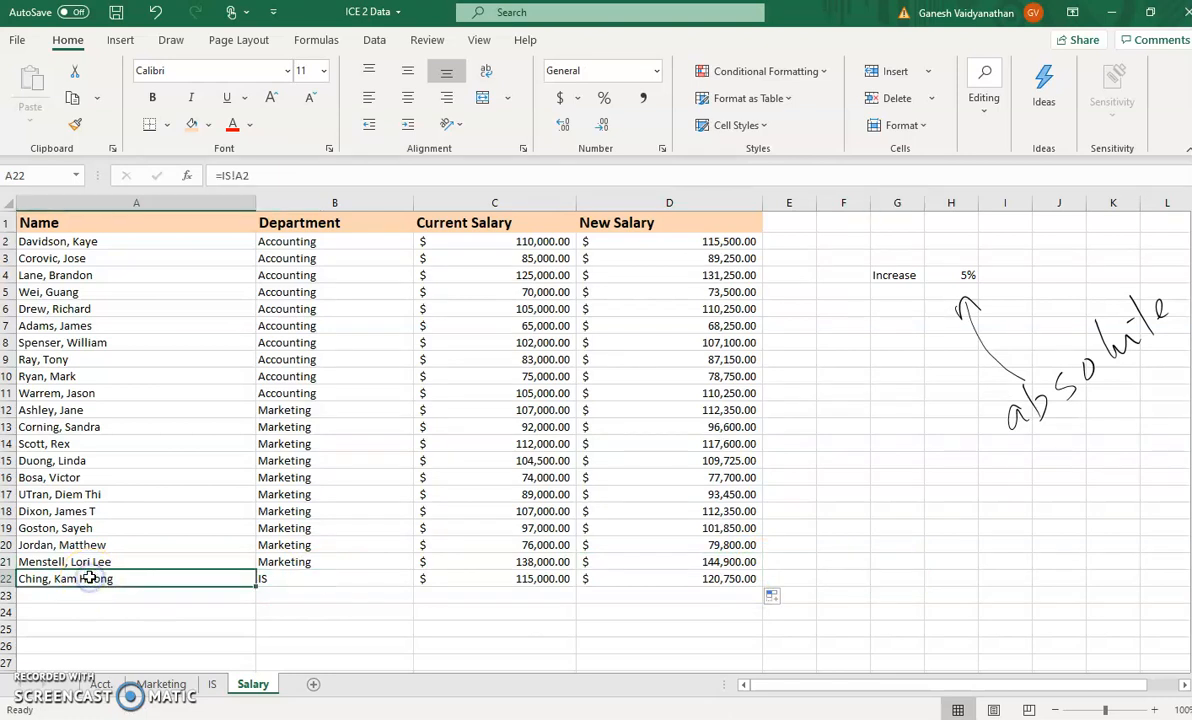
key("shift+Right")
key("shift+Right")
key("shift+Right")
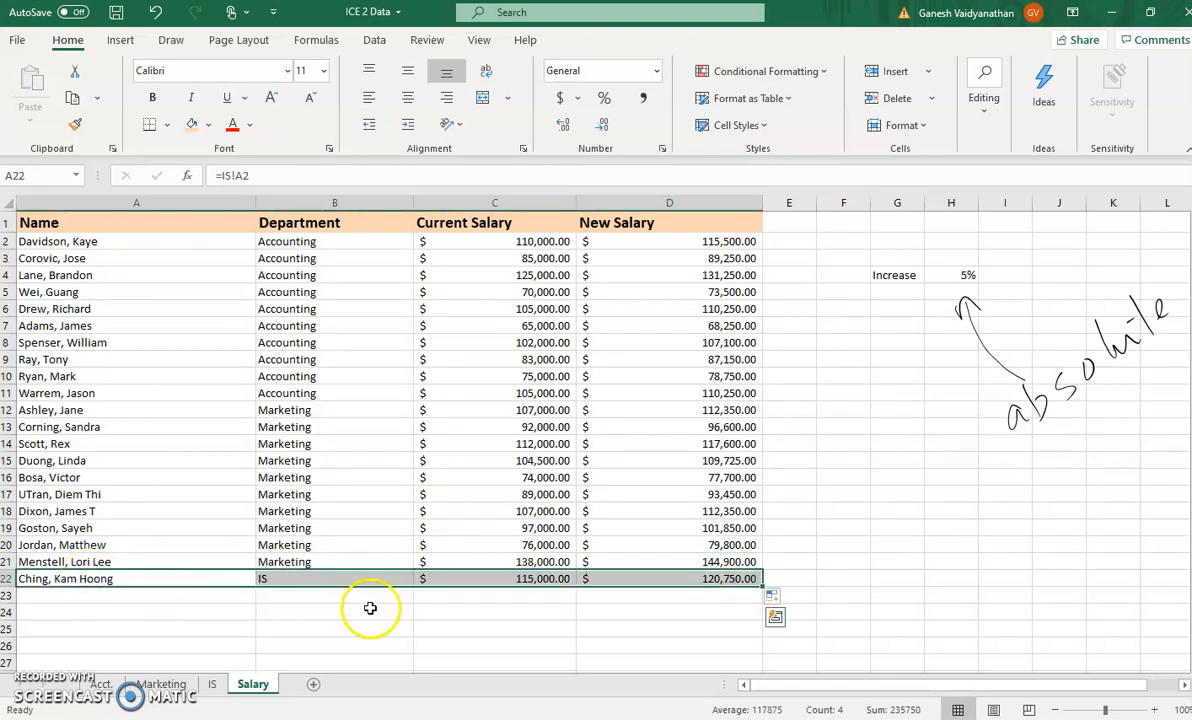
left_click_drag(763, 581, 745, 680)
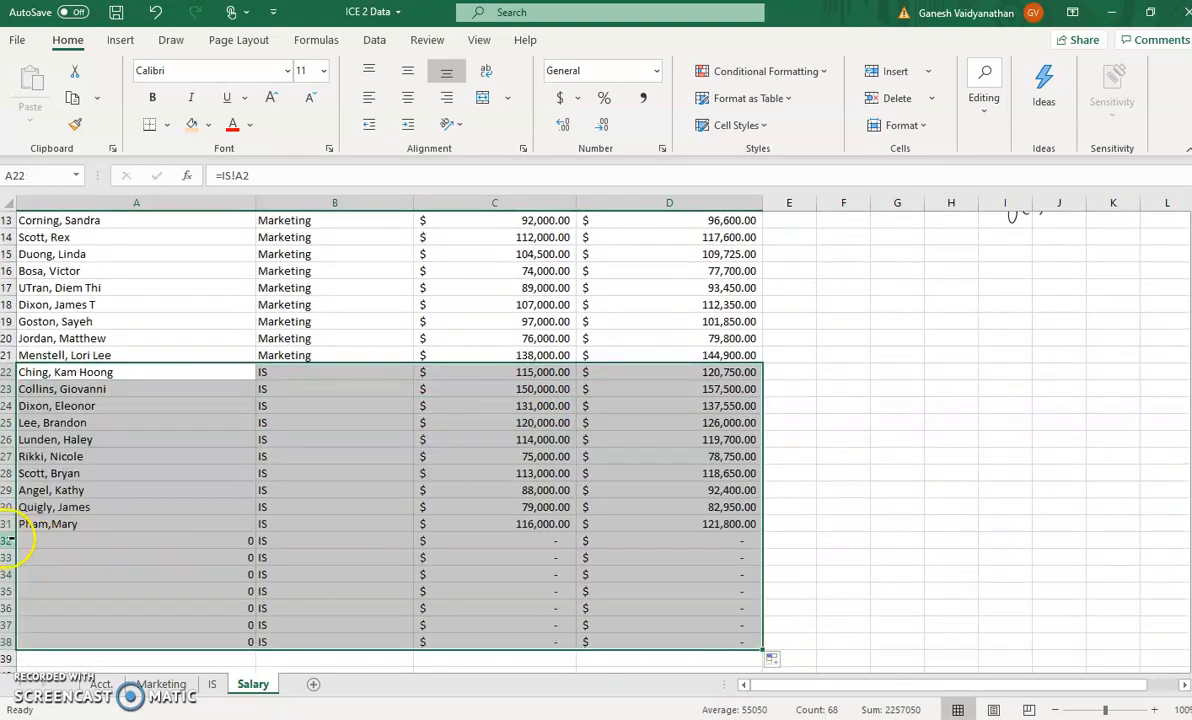
left_click_drag(8, 540, 8, 650)
key("Delete")
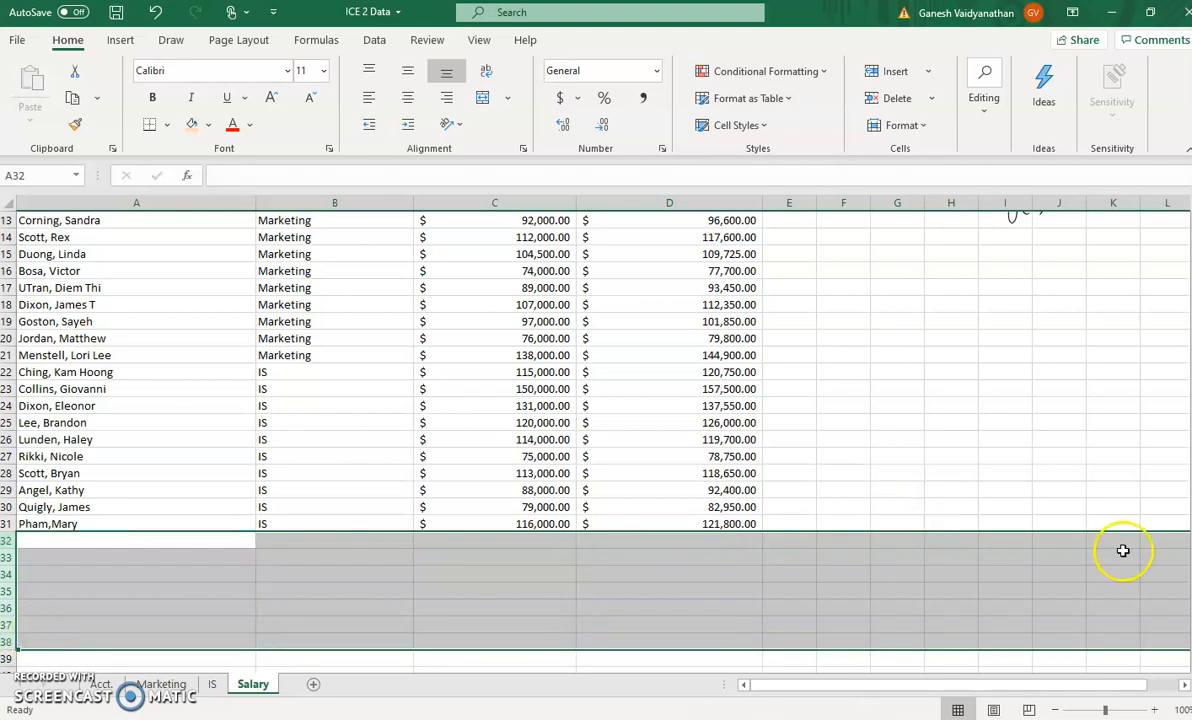
left_click(1065, 494)
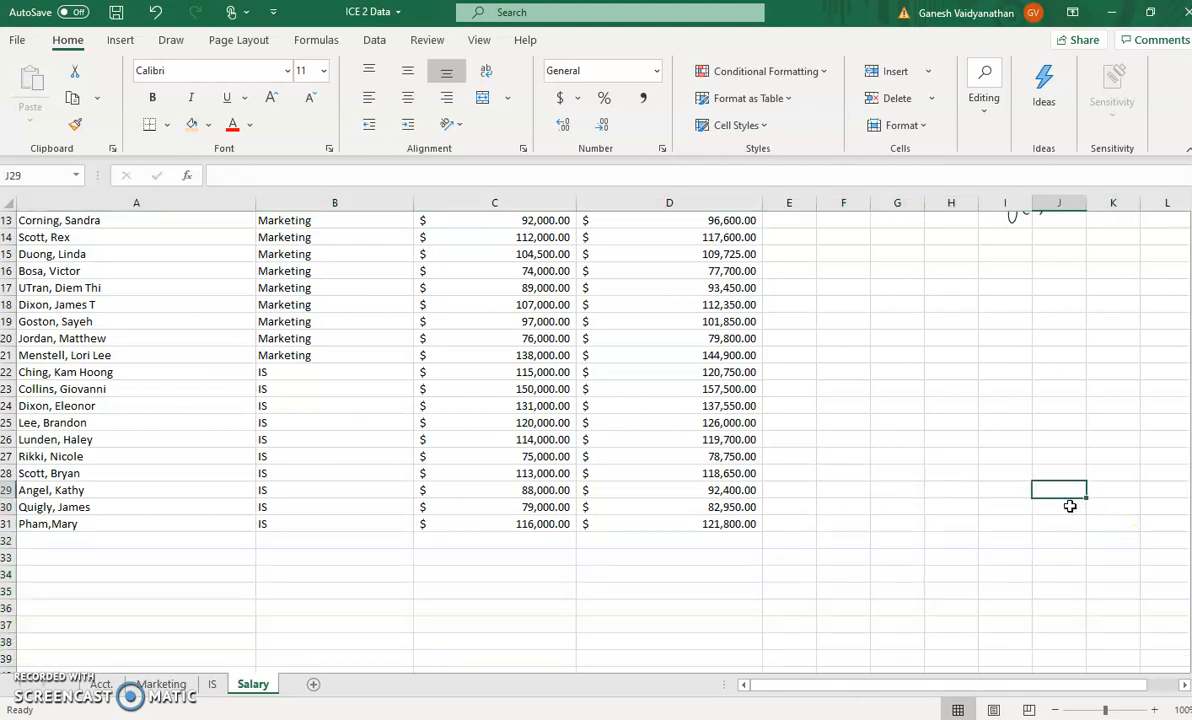
Circle the upper values of the Current Salary and New Salary columns in ink
key("ctrl+Up")
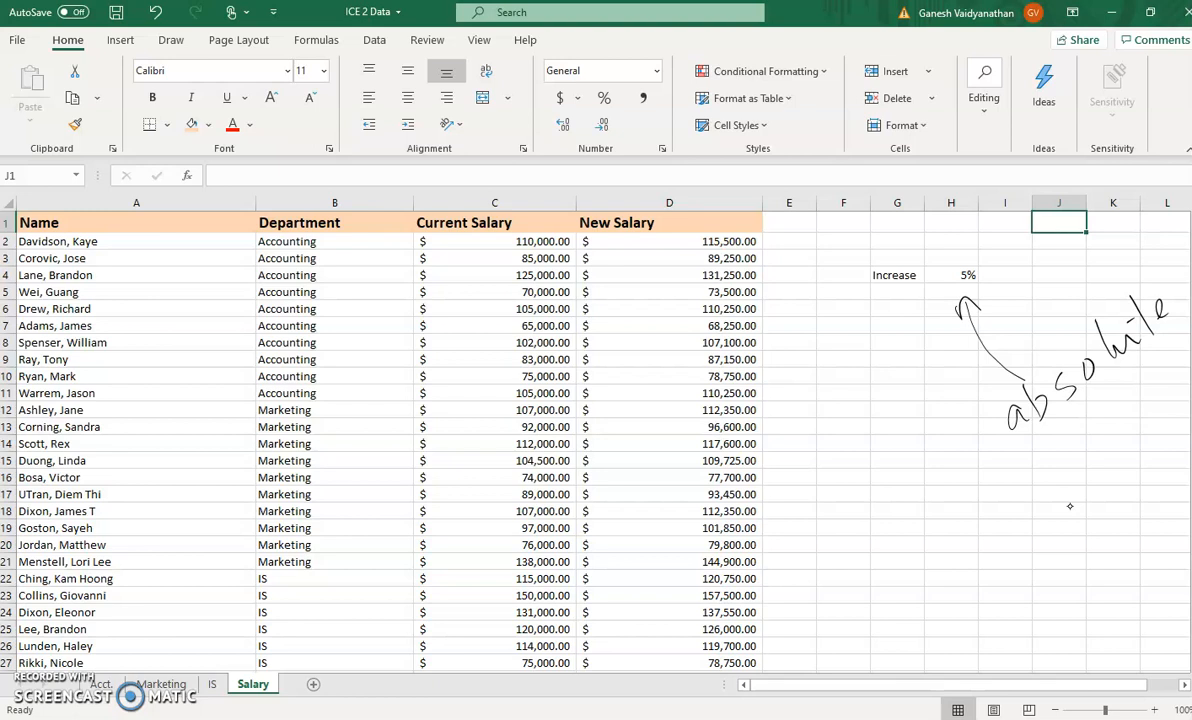
mouse_move(560, 228)
left_mouse_down()
mouse_move(505, 252)
mouse_move(503, 400)
mouse_move(578, 234)
mouse_move(588, 236)
left_mouse_up()
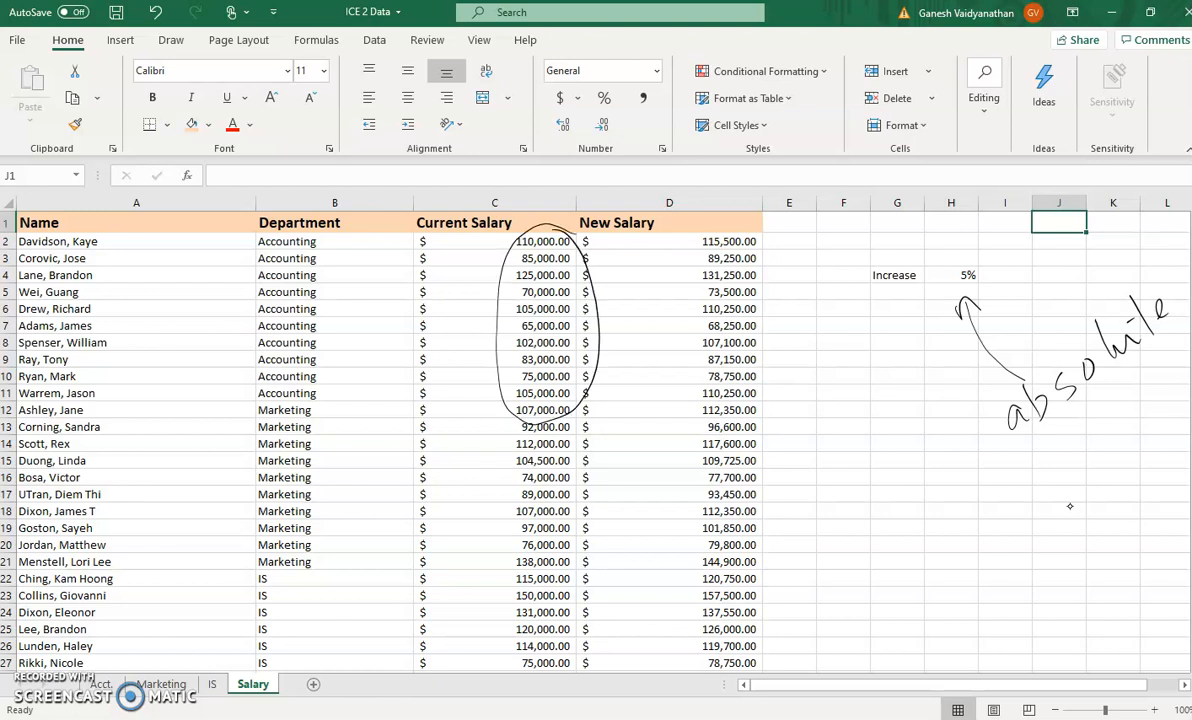
mouse_move(752, 225)
left_mouse_down()
mouse_move(652, 285)
mouse_move(665, 400)
mouse_move(790, 330)
mouse_move(745, 240)
left_mouse_up()
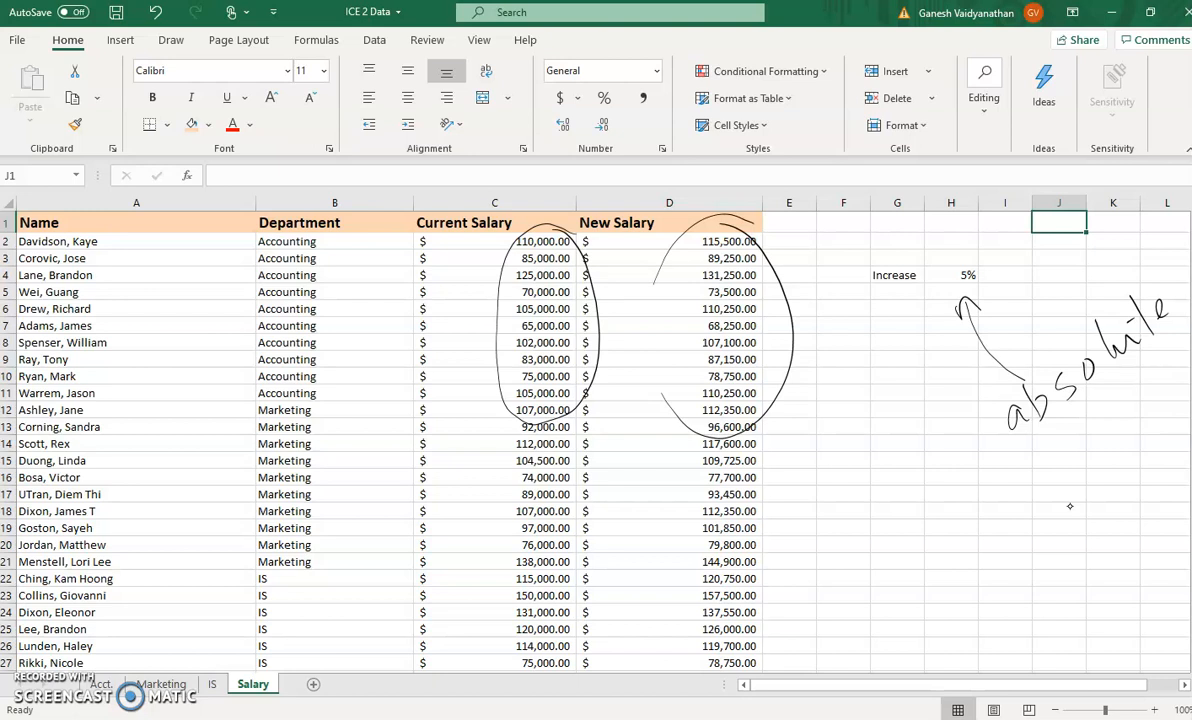
Handwrite the ink notes "PC → Data" and "Apple → Home" in the empty area beside the salary table
mouse_move(866, 462)
left_mouse_down()
mouse_move(870, 484)
mouse_move(897, 472)
mouse_move(914, 490)
mouse_move(953, 462)
mouse_move(938, 480)
mouse_move(1033, 478)
left_mouse_up()
mouse_move(1050, 428)
left_mouse_down()
mouse_move(1058, 466)
mouse_move(1068, 440)
mouse_move(1108, 456)
left_mouse_up()
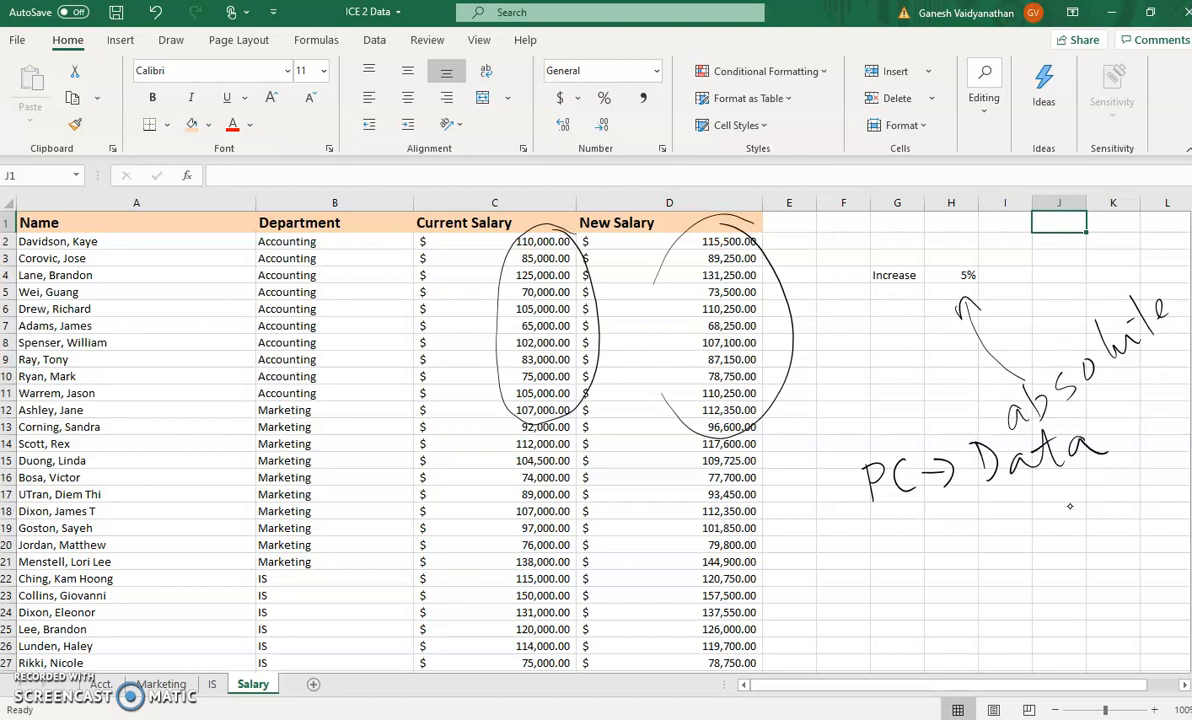
left_click_drag(855, 585, 895, 582)
mouse_move(916, 527)
left_mouse_down()
mouse_move(918, 565)
mouse_move(985, 545)
mouse_move(964, 567)
left_mouse_up()
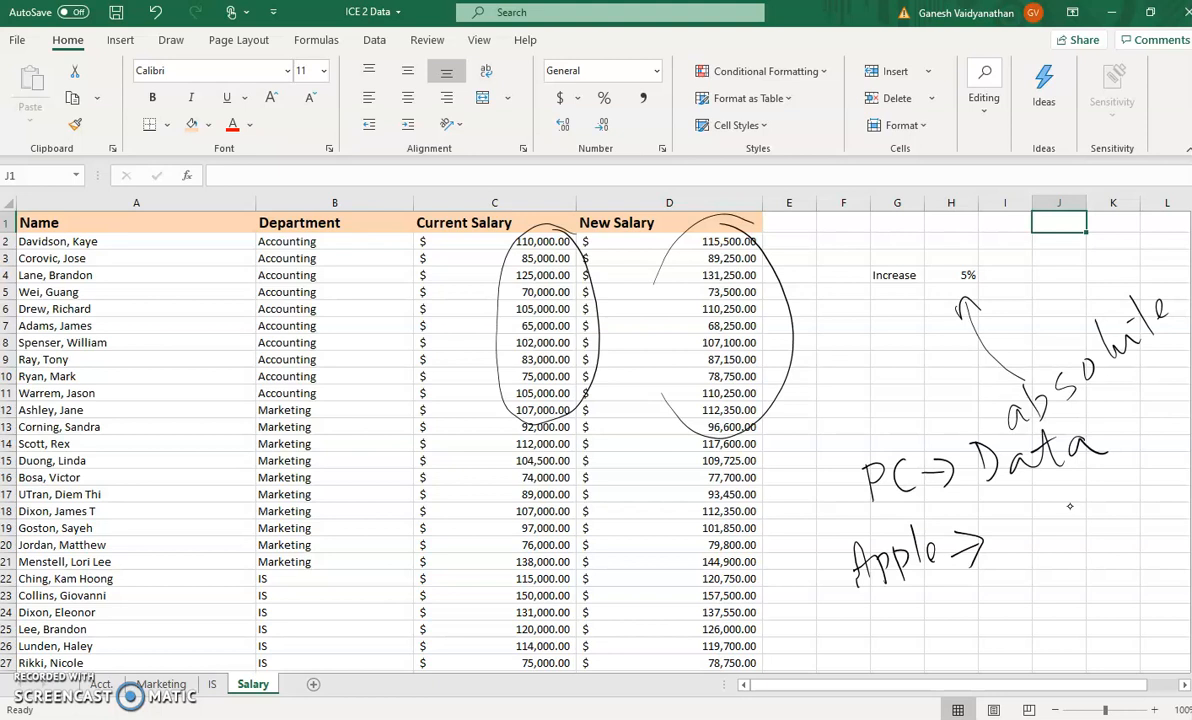
mouse_move(1008, 530)
left_mouse_down()
mouse_move(1010, 578)
mouse_move(1040, 540)
left_mouse_up()
mouse_move(1046, 548)
left_mouse_down()
mouse_move(1052, 560)
mouse_move(1120, 524)
left_mouse_up()
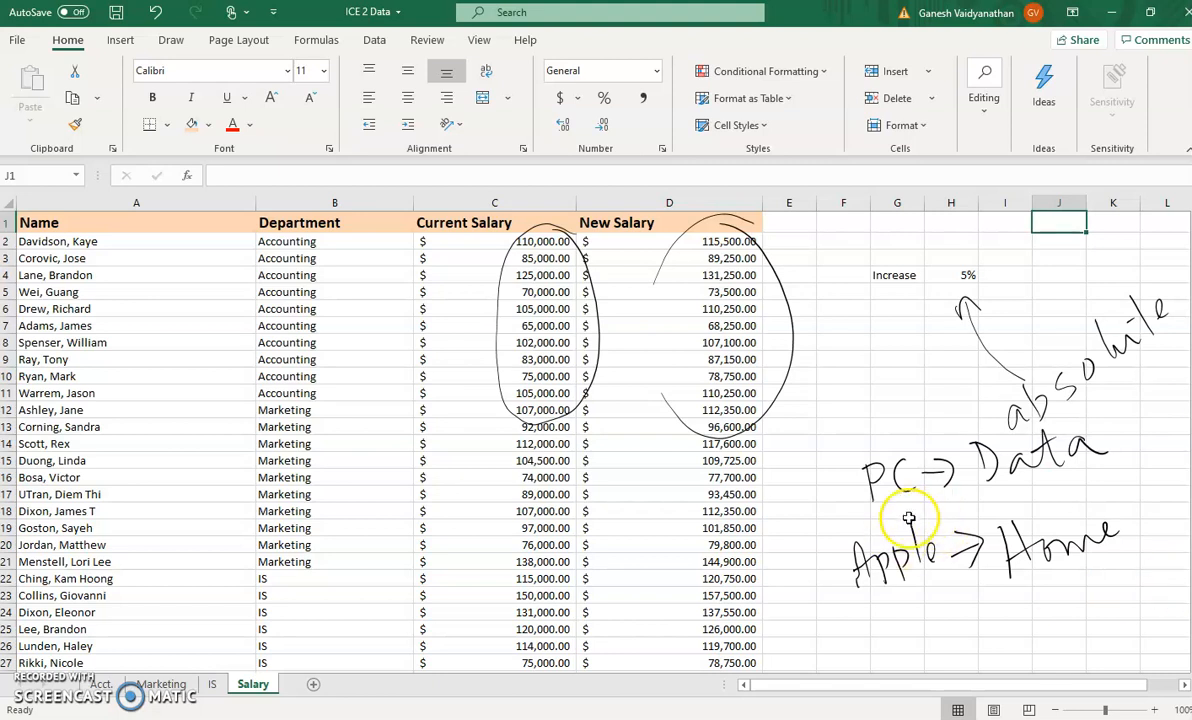
Locate the Subtotal command among the data outline tools without applying it
left_click(375, 41)
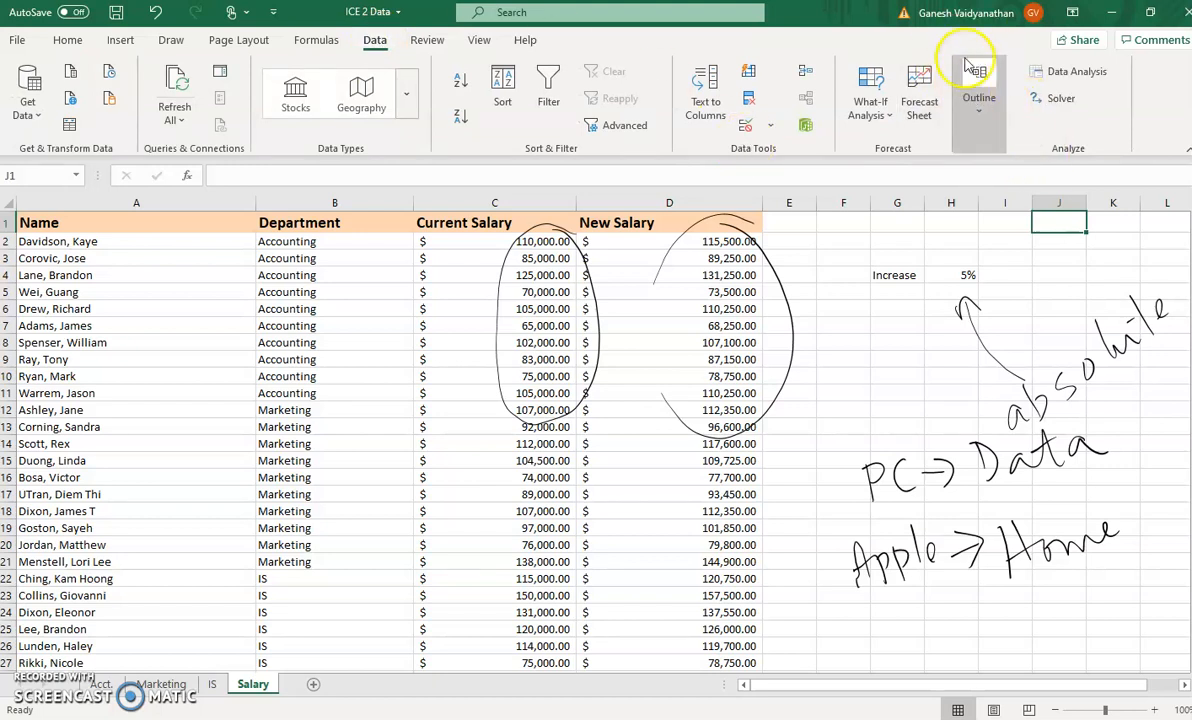
left_click(980, 97)
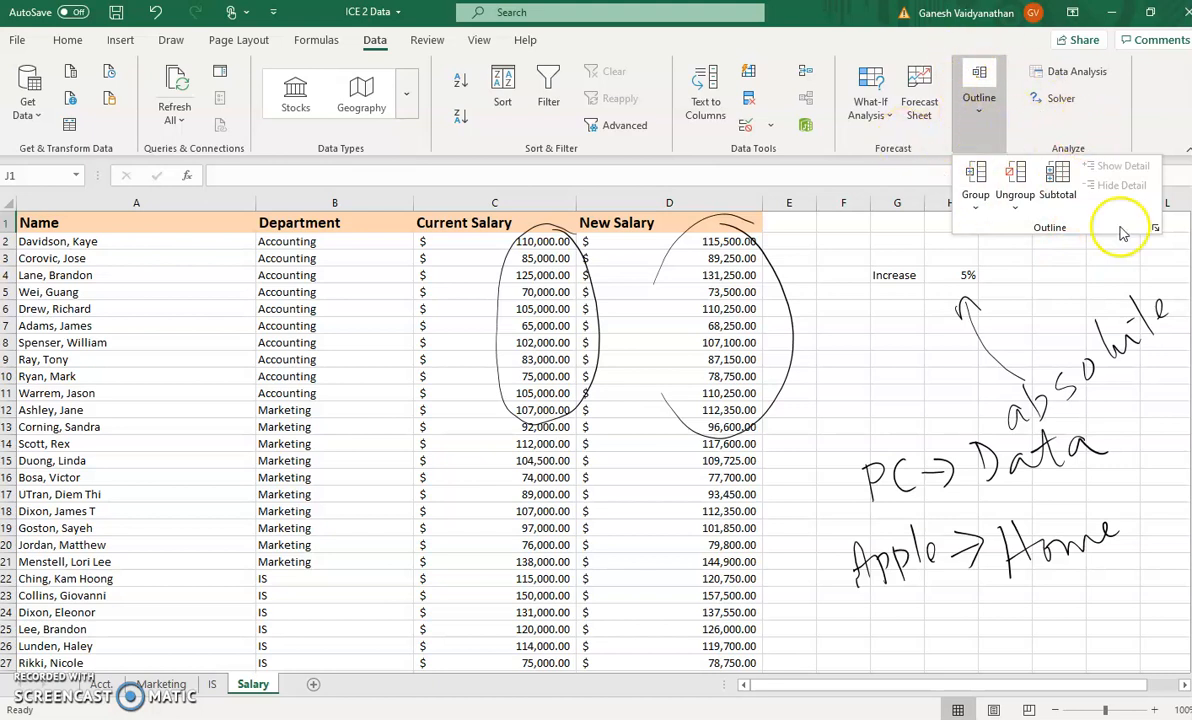
left_click(1026, 259)
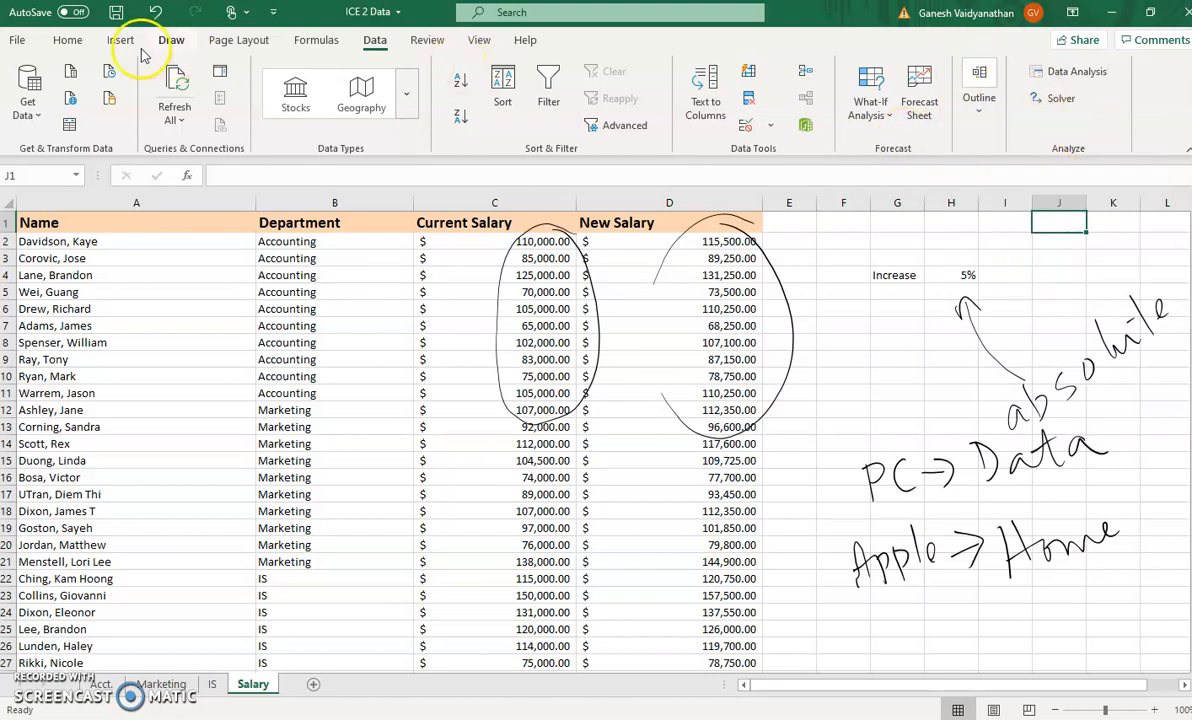
left_click(69, 42)
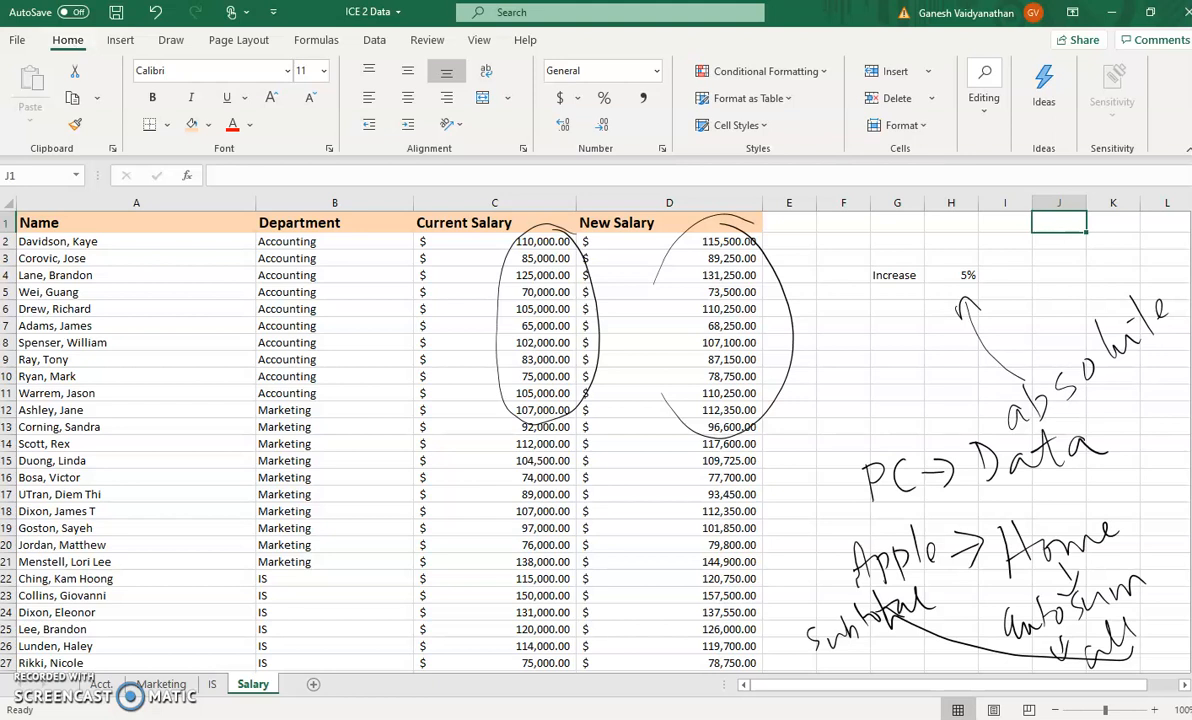
left_click(374, 40)
left_click(1000, 126)
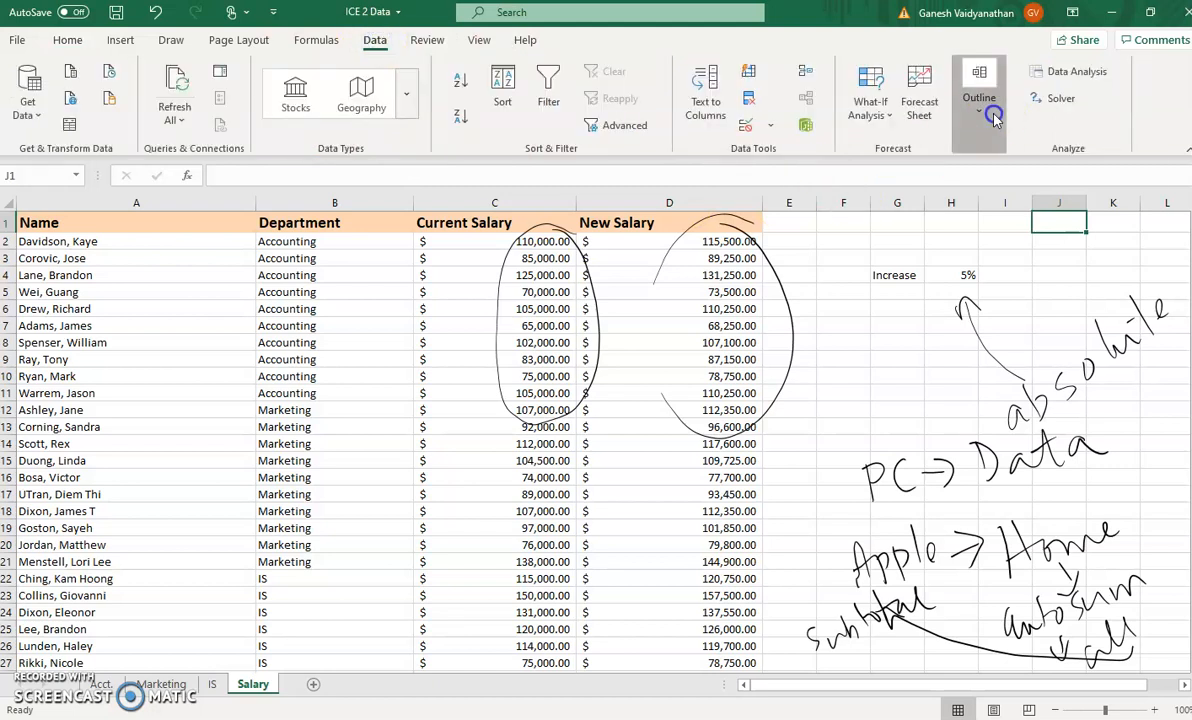
left_click(894, 349)
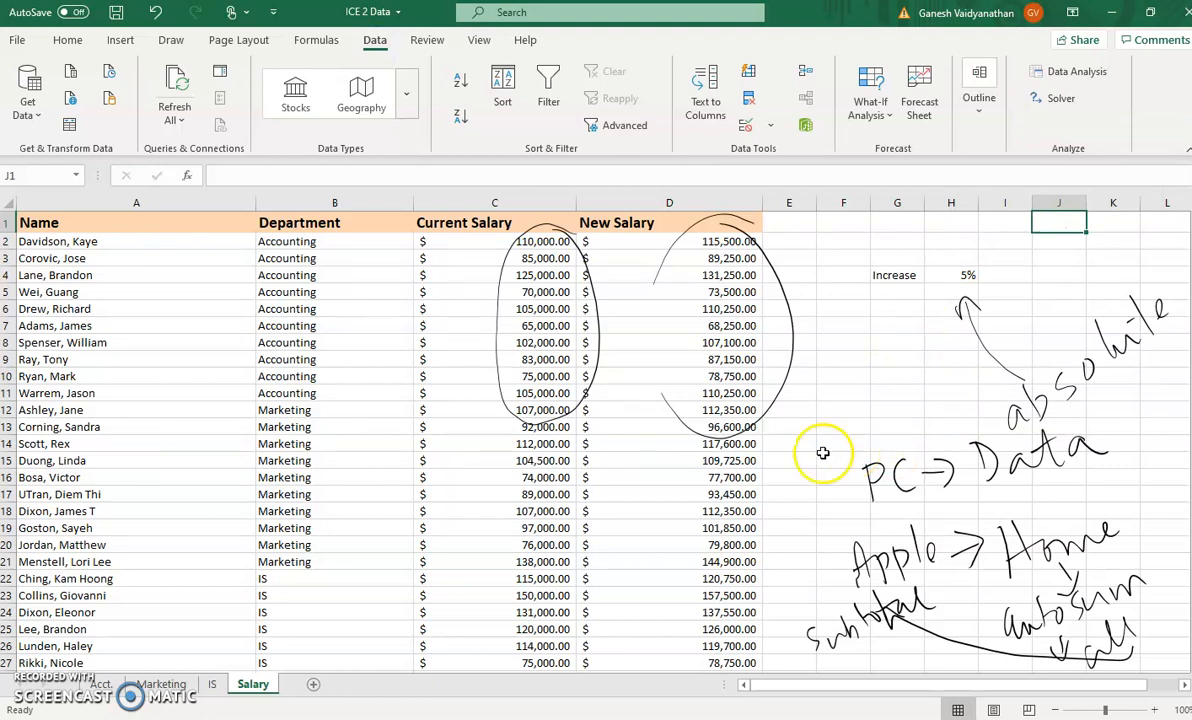
Add a new worksheet after Salary, name it Subtotal, and return to the Salary sheet
left_click(313, 688)
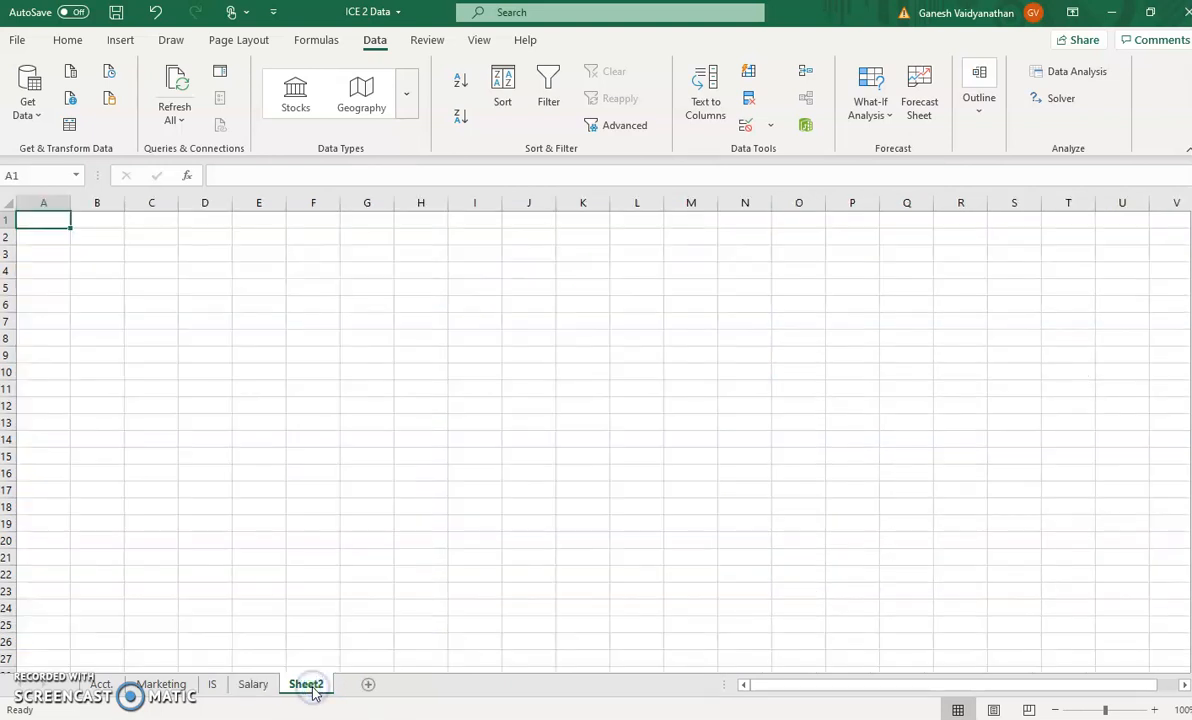
double_click(306, 684)
type("S")
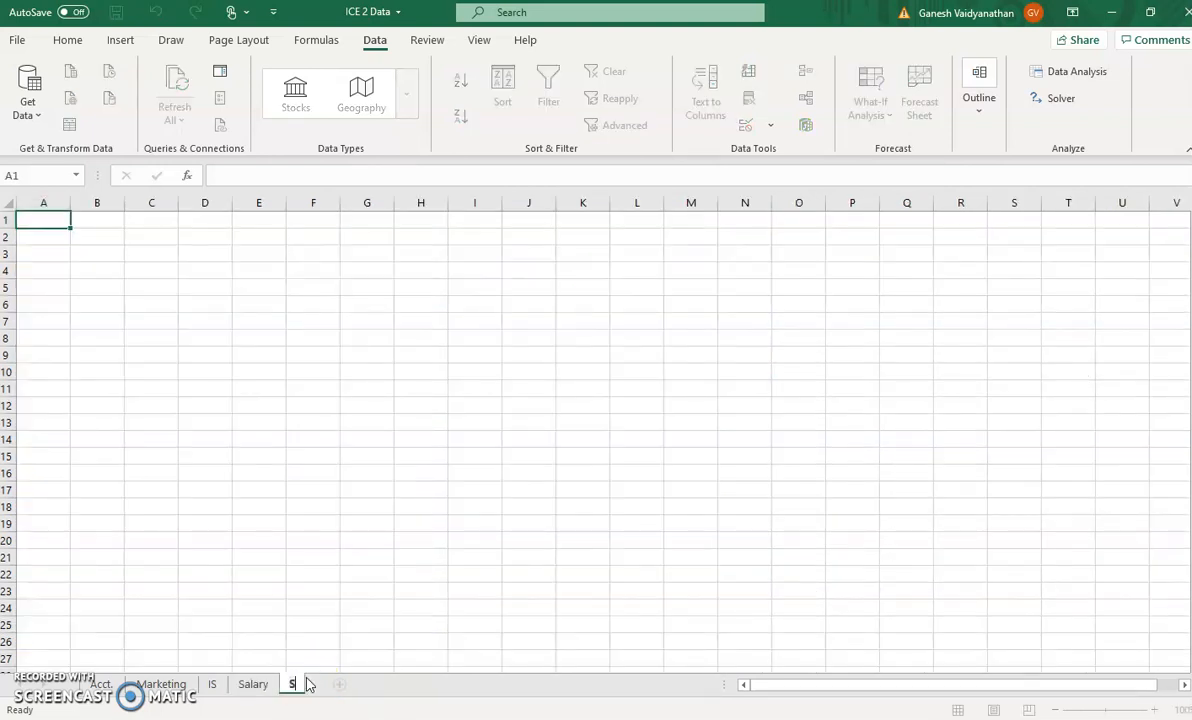
type("ubtotal")
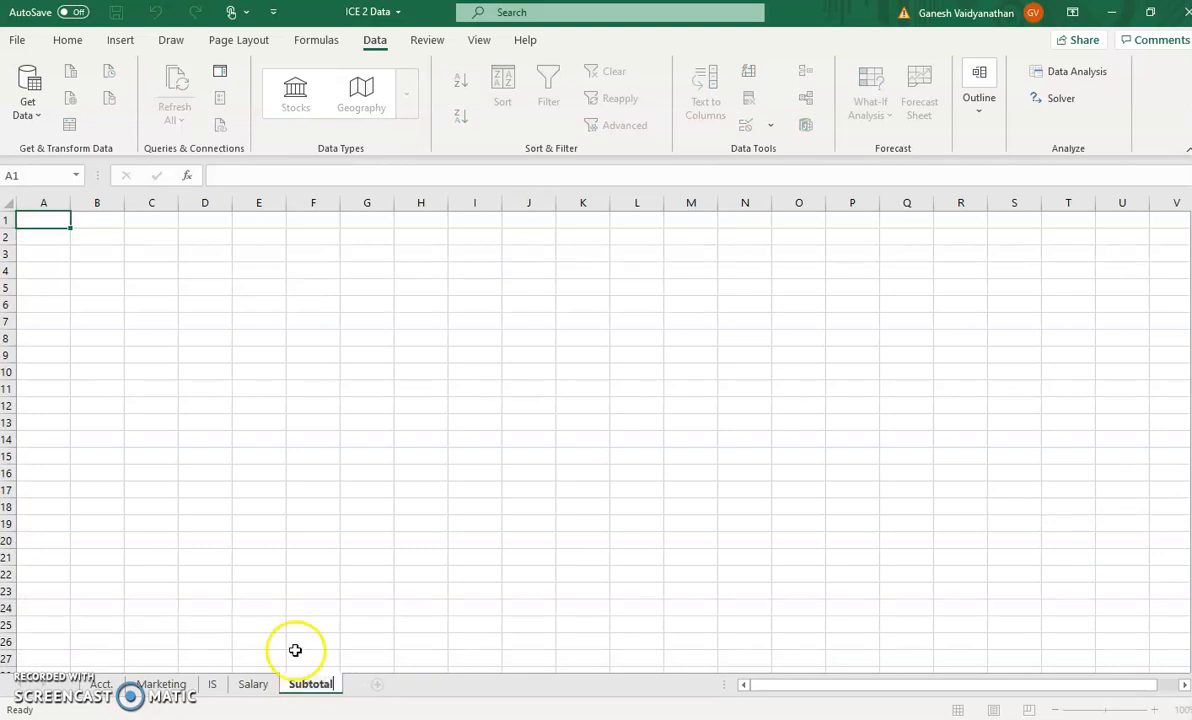
left_click(340, 574)
left_click(253, 685)
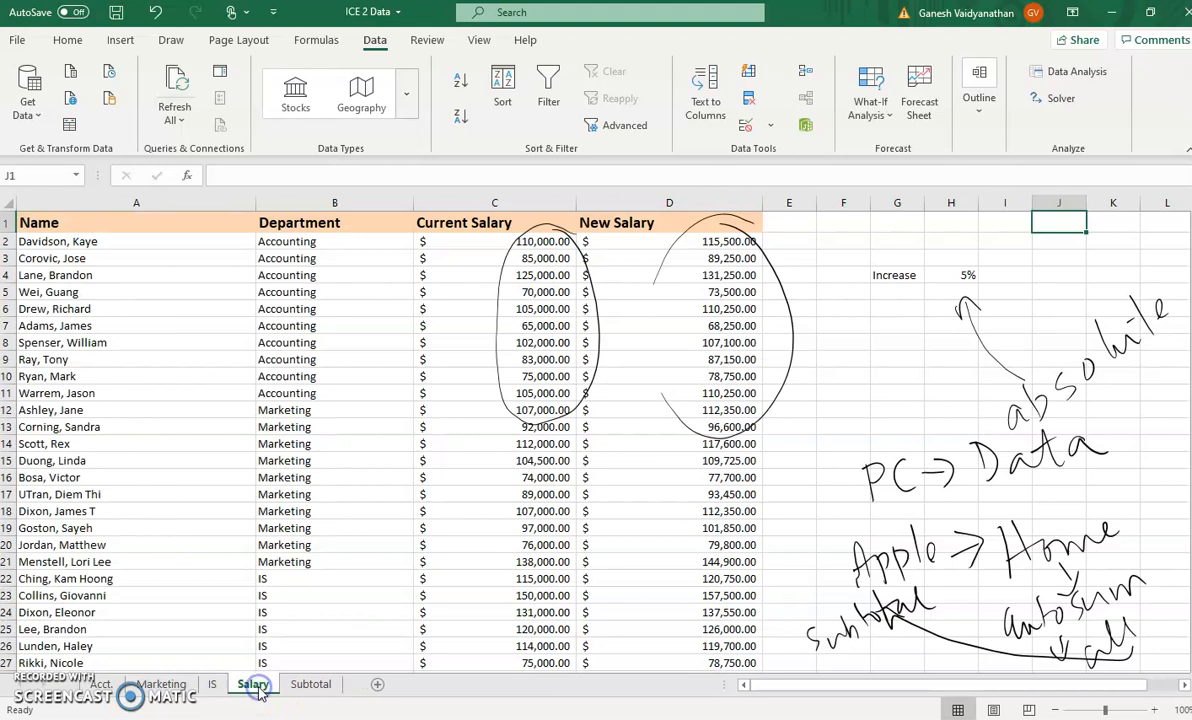
Copy the whole salary table A1:D31, headers included, from the Salary sheet
left_click(134, 224)
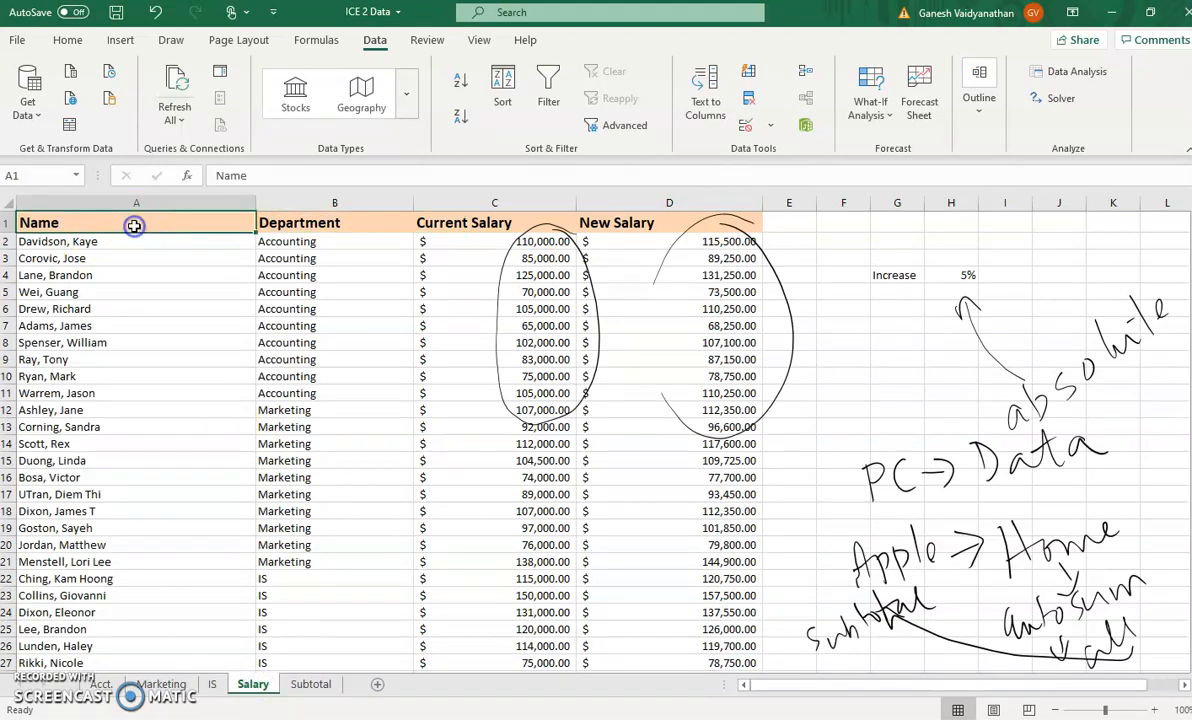
key("shift+Right")
key("shift+Right")
key("shift+Right")
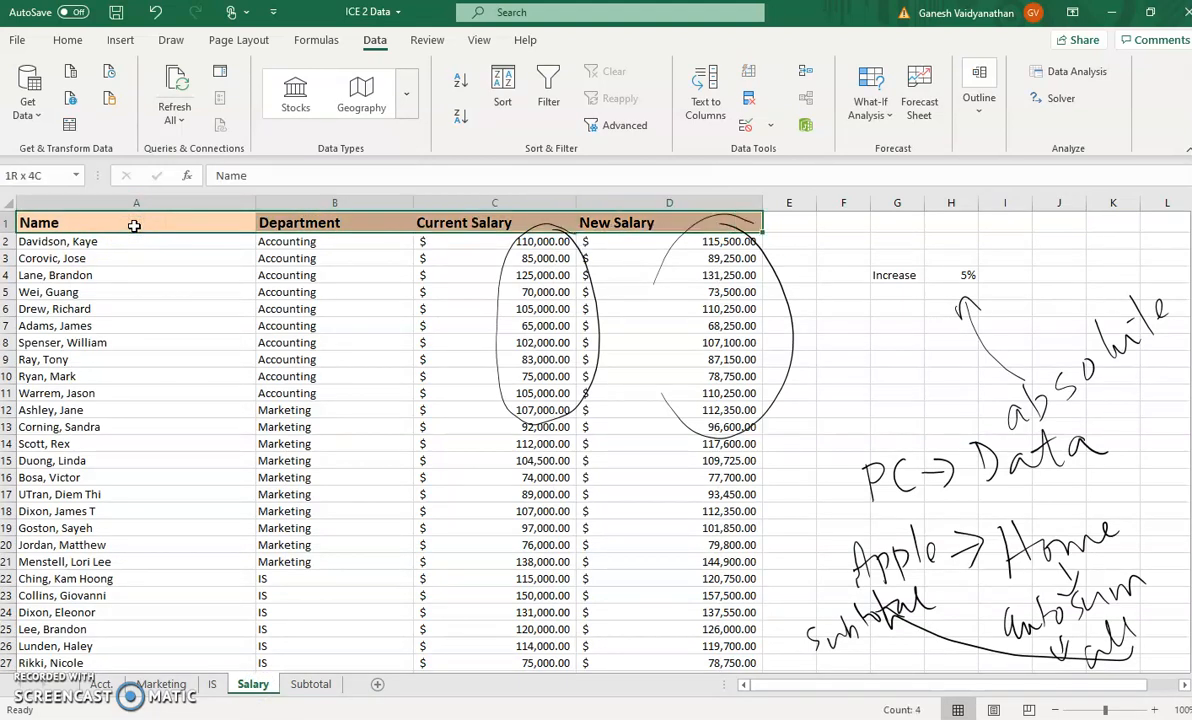
key("shift+Down")
key("shift+Down")
key("shift+Down")
key("shift+Down")
key("shift+Down")
key("shift+Down")
key("shift+Down")
key("shift+Down")
key("shift+Down")
key("shift+Down")
key("shift+Down")
key("shift+Down")
key("shift+Down")
key("shift+Down")
key("shift+Down")
key("shift+Down")
key("shift+Down")
key("shift+Down")
key("shift+Down")
key("shift+Down")
key("shift+Down")
key("shift+Down")
key("shift+Down")
key("shift+Down")
key("shift+Down")
key("shift+Down")
key("shift+Down")
key("shift+Down")
key("shift+Down")
key("shift+Down")
key("shift+Down")
key("shift+Down")
key("shift+Down")
key("shift+Down")
key("shift+Down")
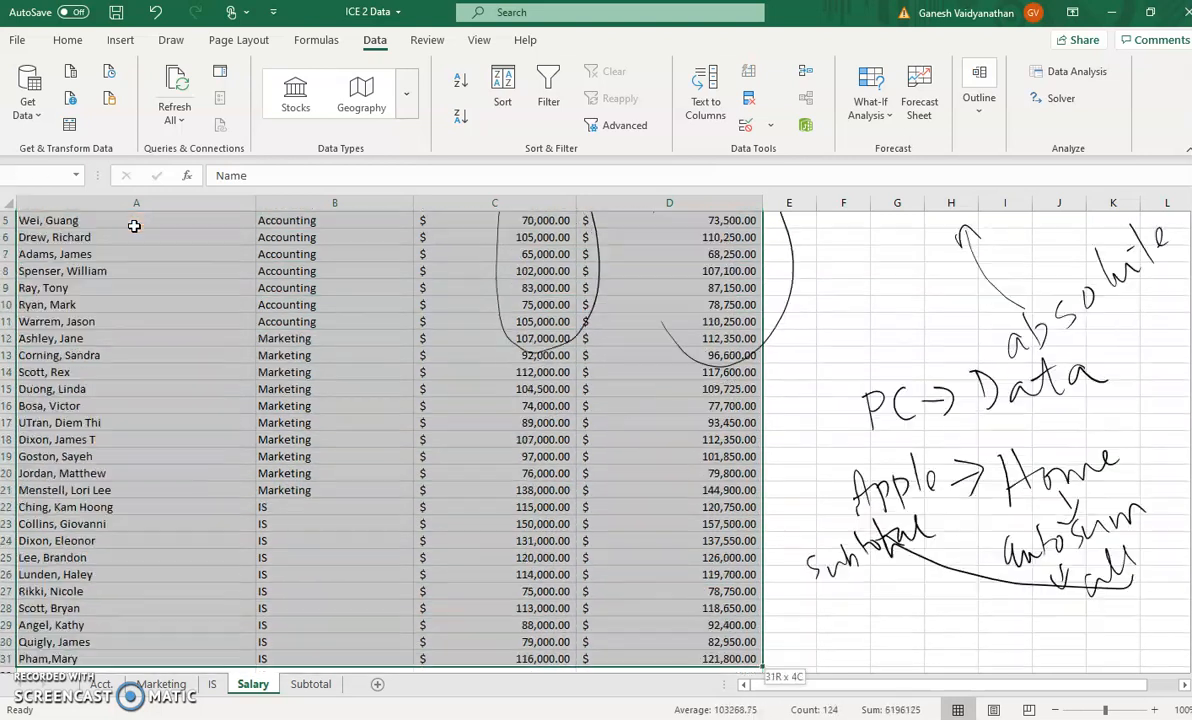
key("shift+Up")
key("shift+Up")
key("shift+Up")
key("shift+Up")
key("shift+Up")
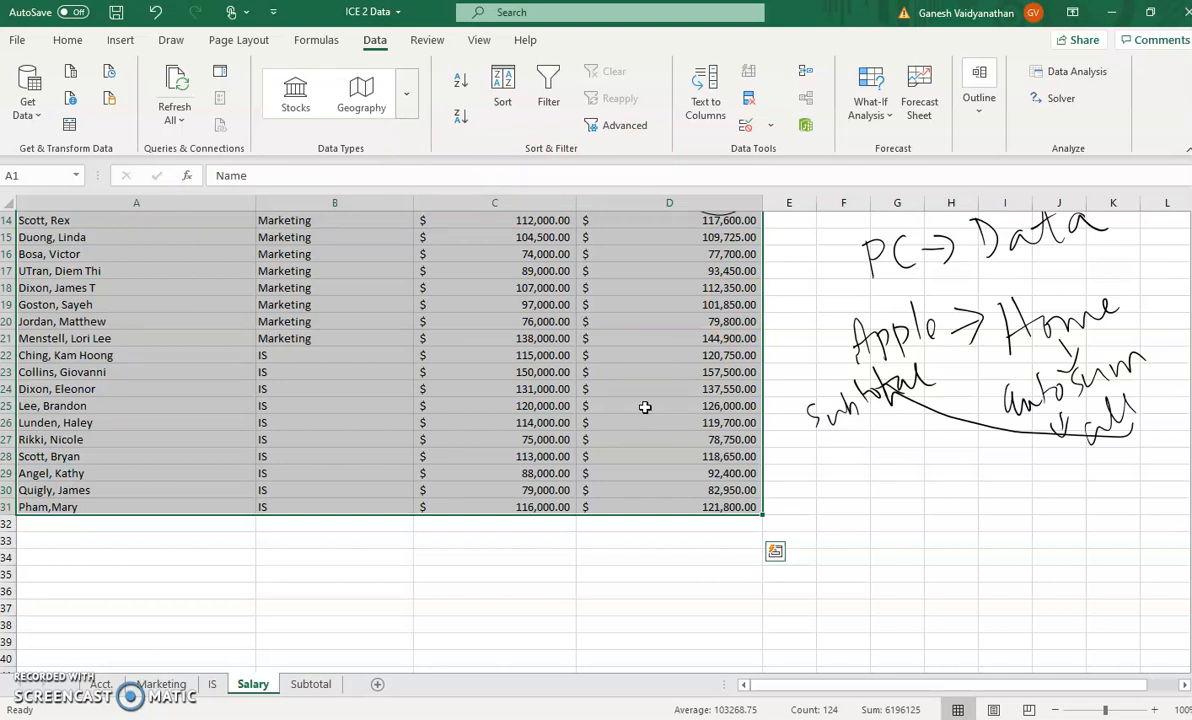
scroll(554, 412, "up", 5)
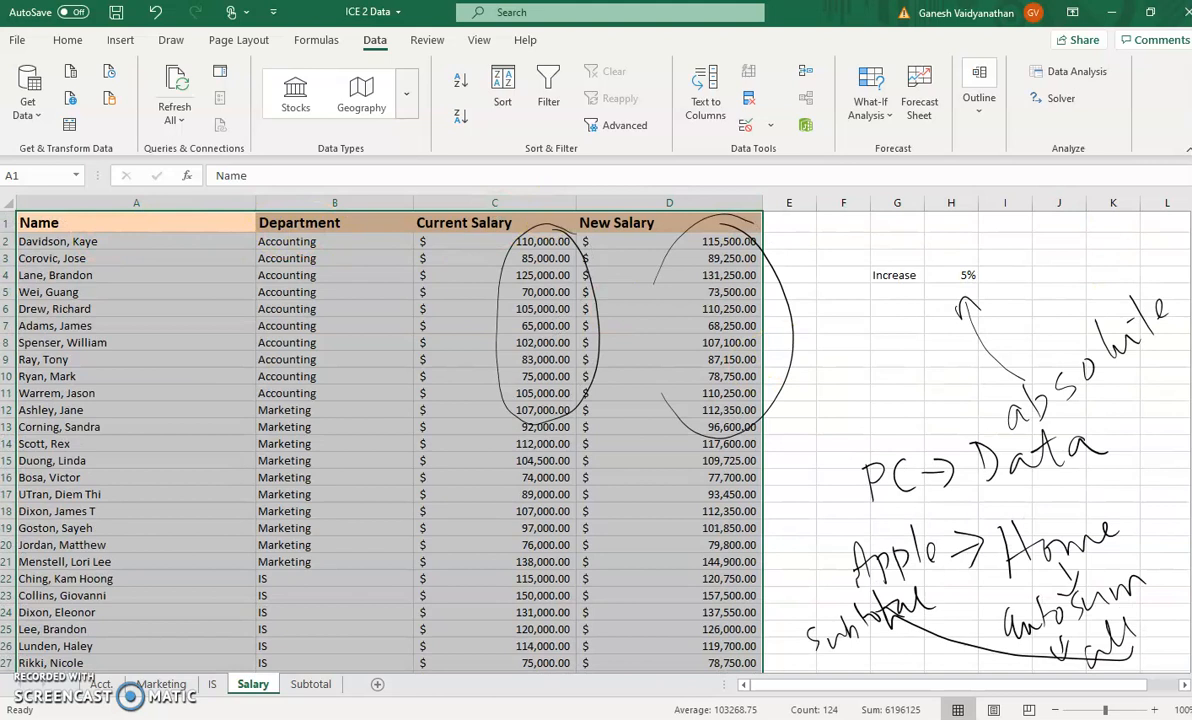
scroll(1131, 513, "down", 3)
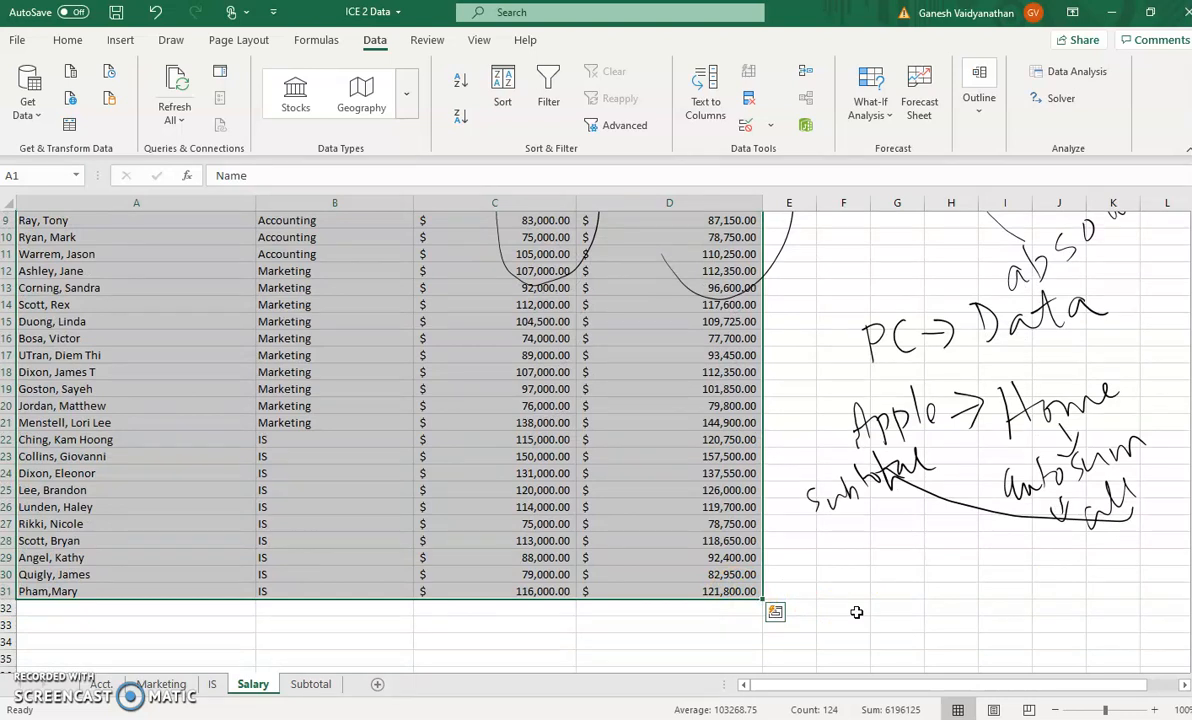
key("ctrl+c")
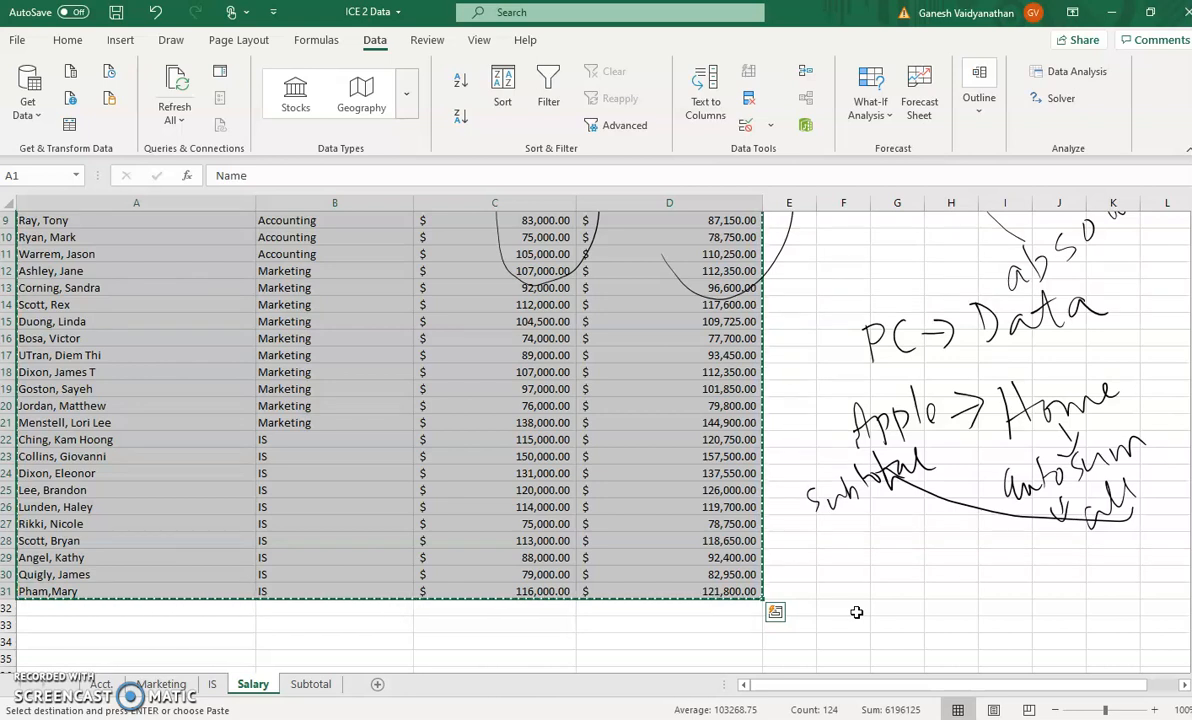
Paste the copied salary table into the Subtotal sheet starting at cell A1
left_click(310, 686)
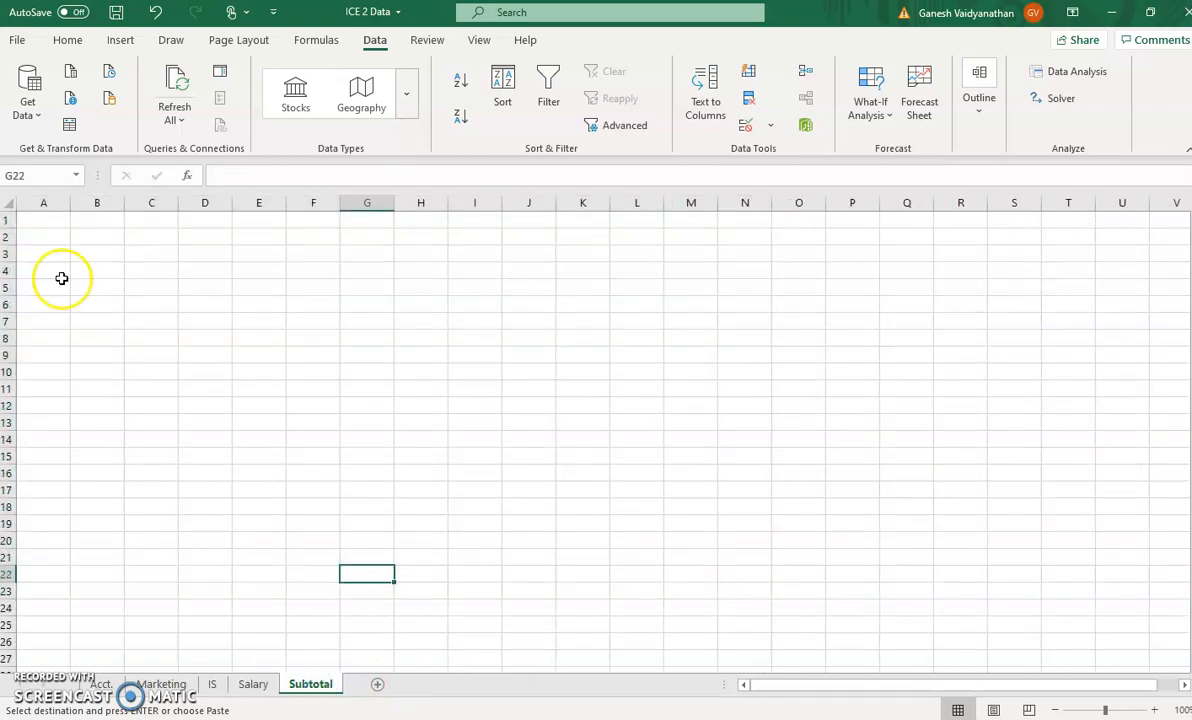
left_click(53, 222)
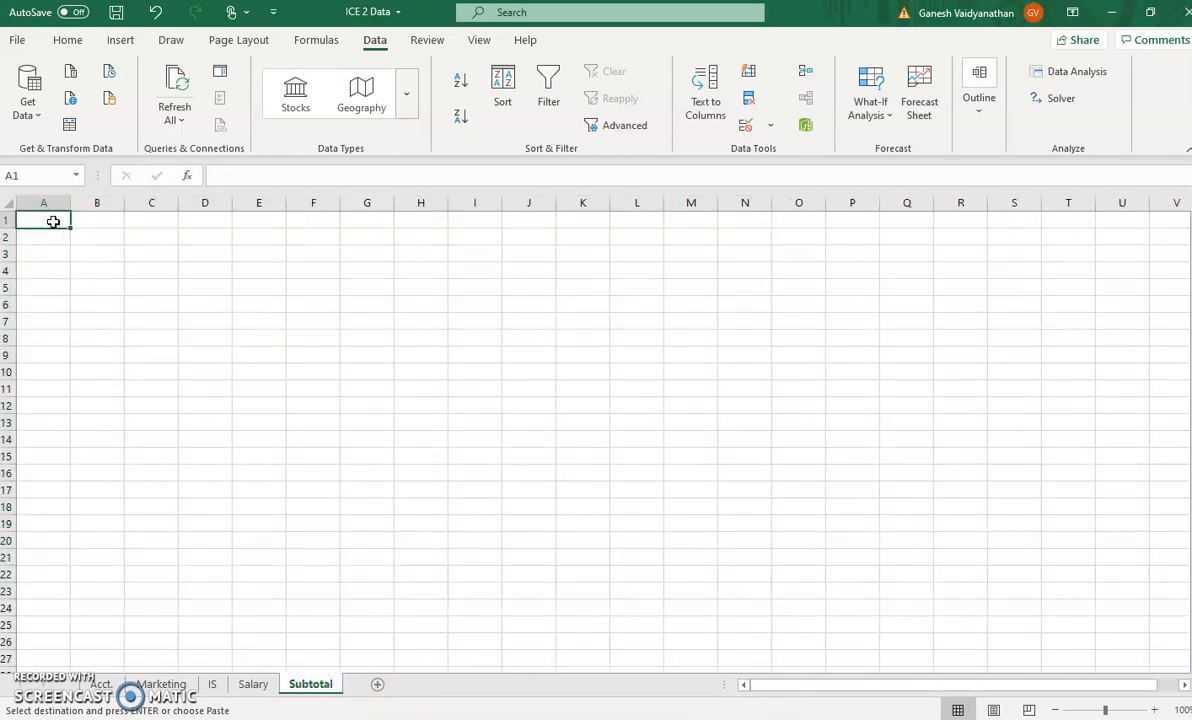
key("ctrl+v")
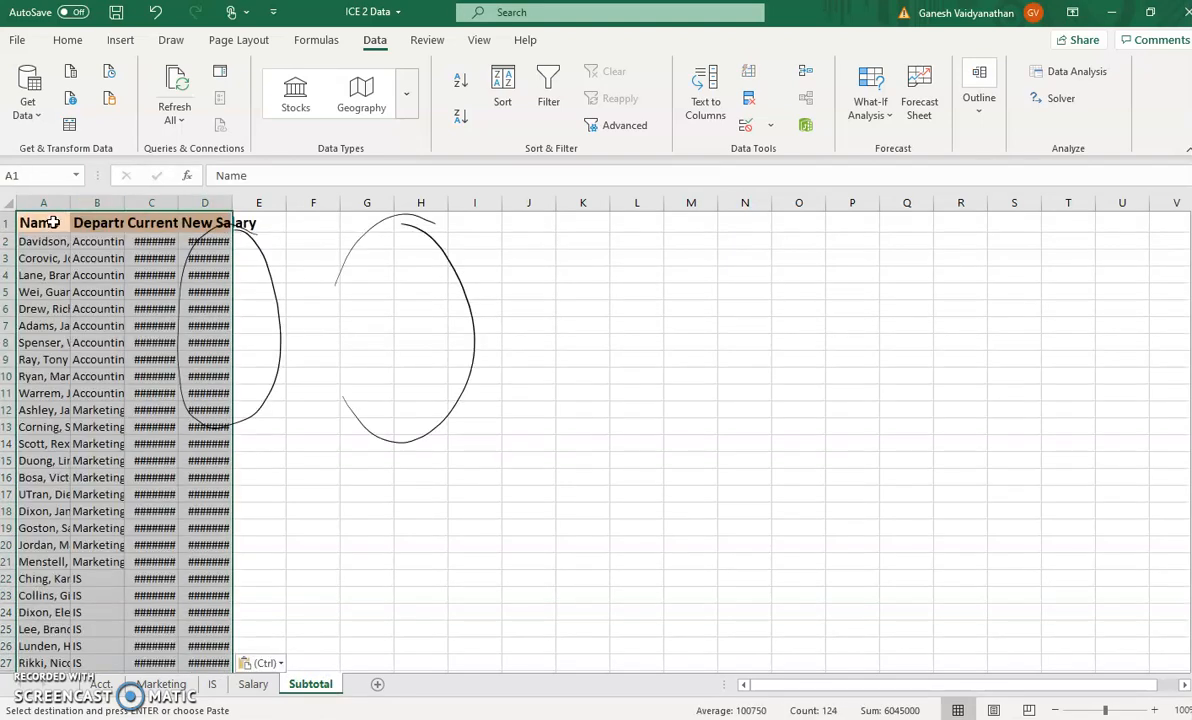
Handwrite the ink notes "Ctrl - C" and "Ctrl V" in the empty area beside the pasted table
mouse_move(897, 318)
left_mouse_down()
mouse_move(894, 352)
mouse_move(938, 308)
left_mouse_up()
left_click_drag(943, 320, 952, 318)
left_click_drag(958, 318, 967, 314)
left_click_drag(1006, 272, 1004, 302)
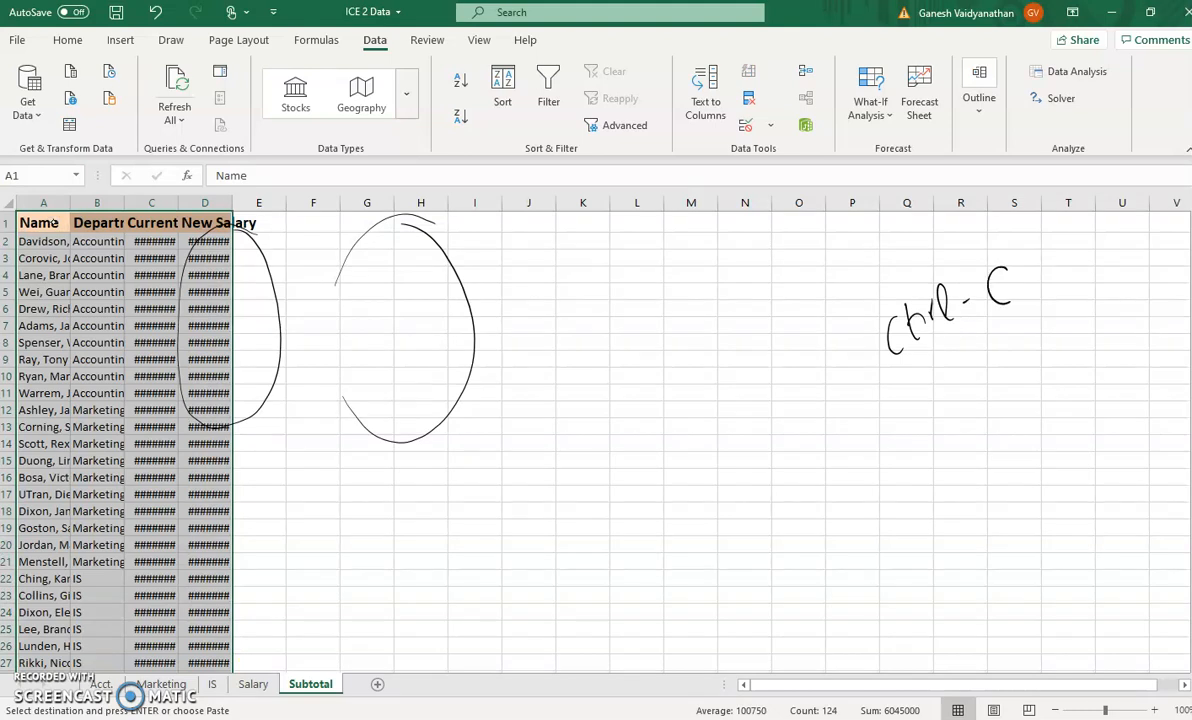
mouse_move(925, 390)
left_mouse_down()
mouse_move(918, 428)
mouse_move(946, 382)
mouse_move(990, 372)
mouse_move(1027, 340)
left_mouse_up()
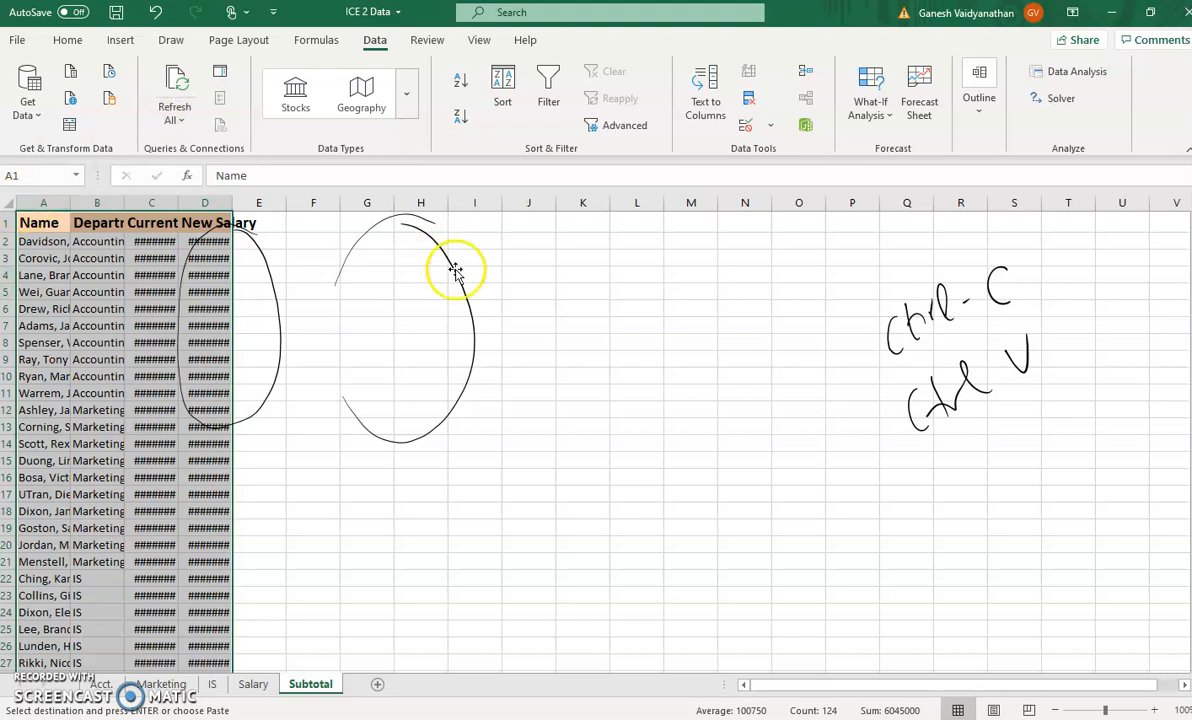
Delete the ink circles that were pasted along with the table on the Subtotal sheet
left_click(592, 436)
left_click(282, 341)
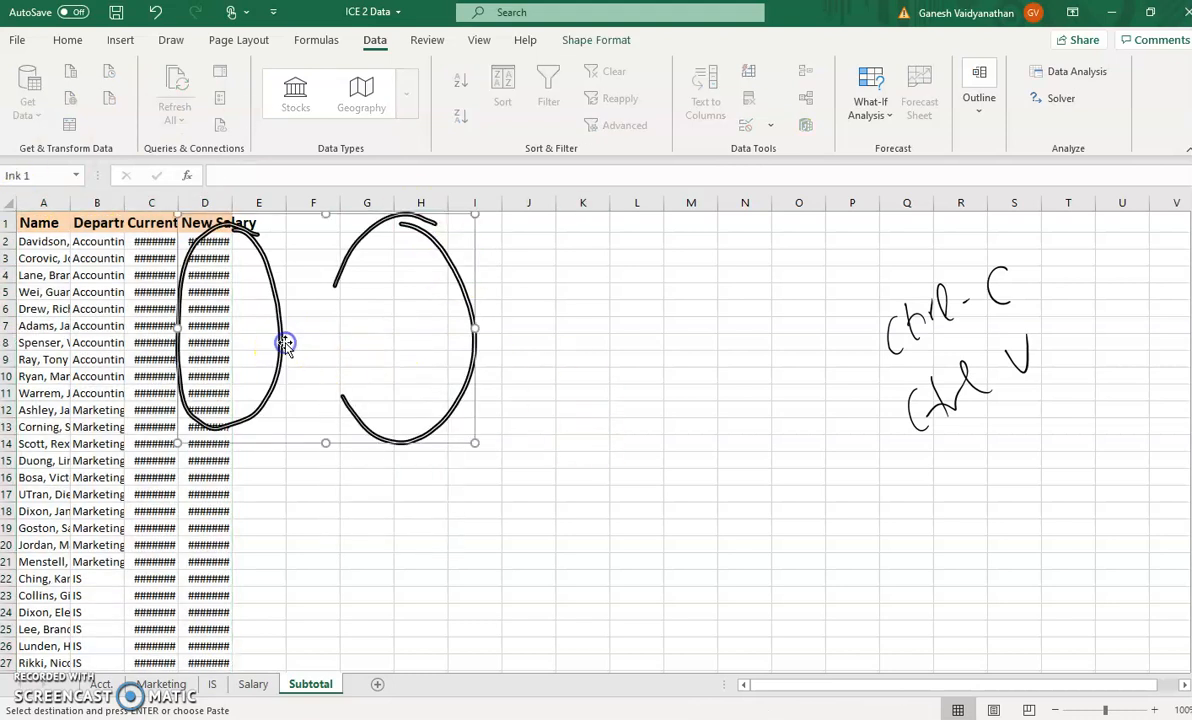
key("Delete")
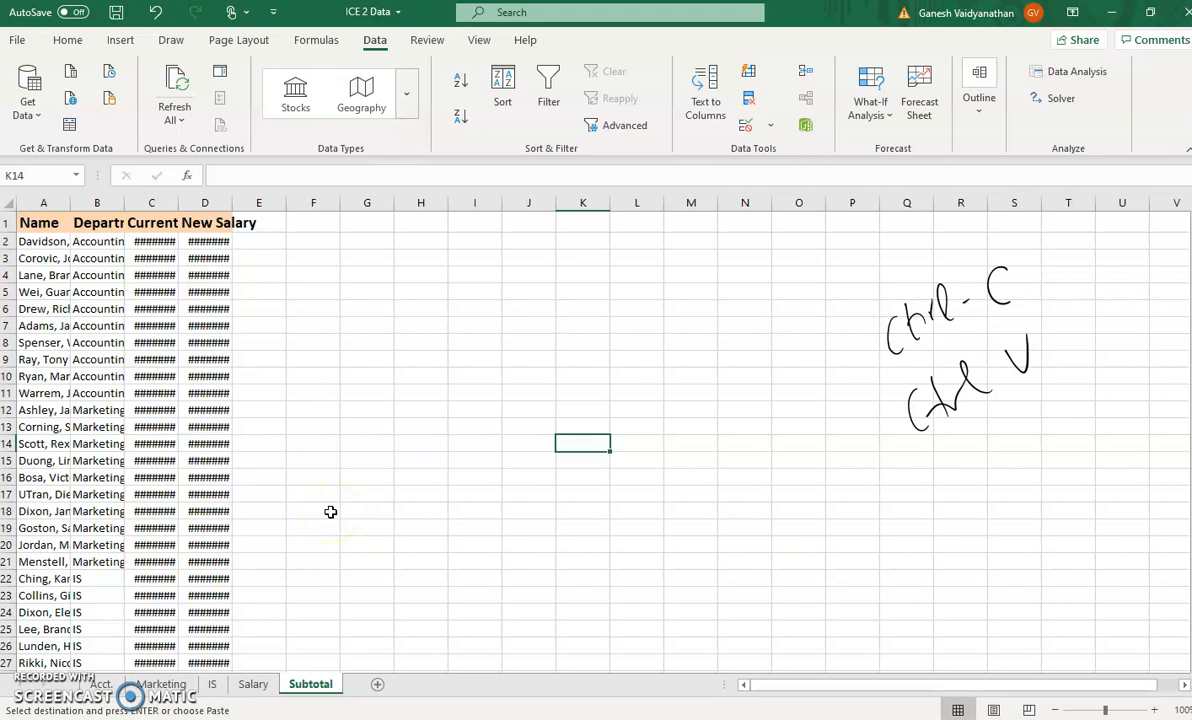
Autofit the widths of columns A to D on the Subtotal sheet to their contents
double_click(68, 205)
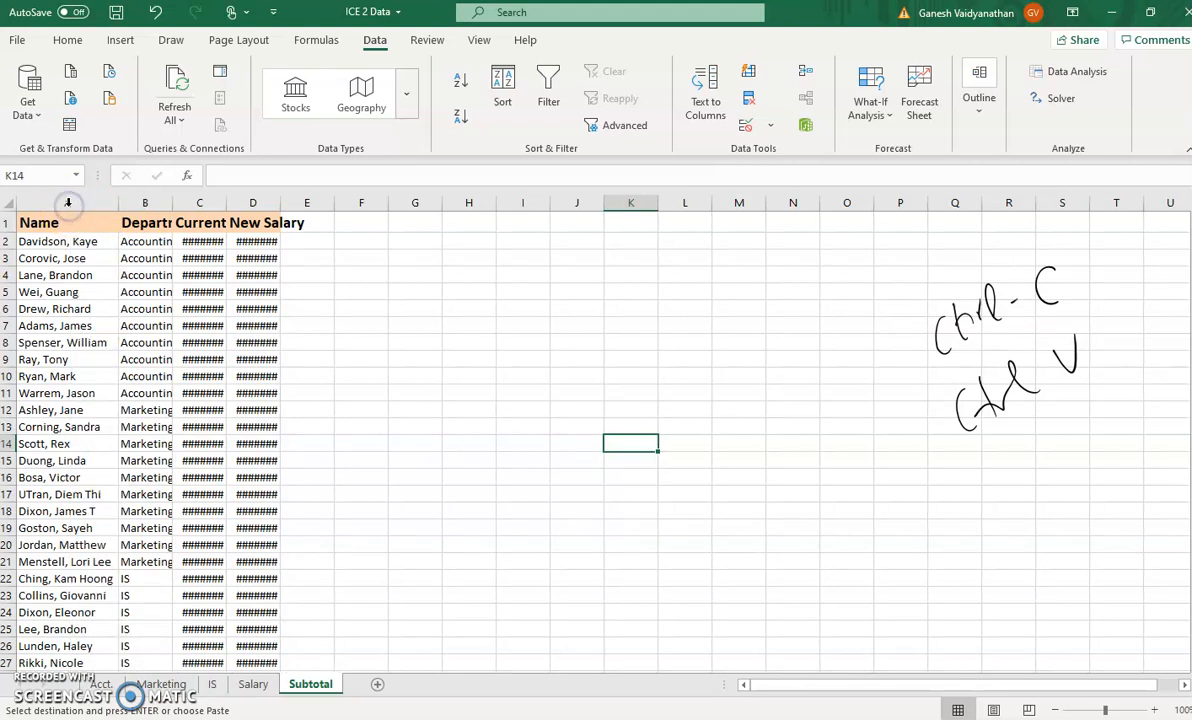
double_click(172, 203)
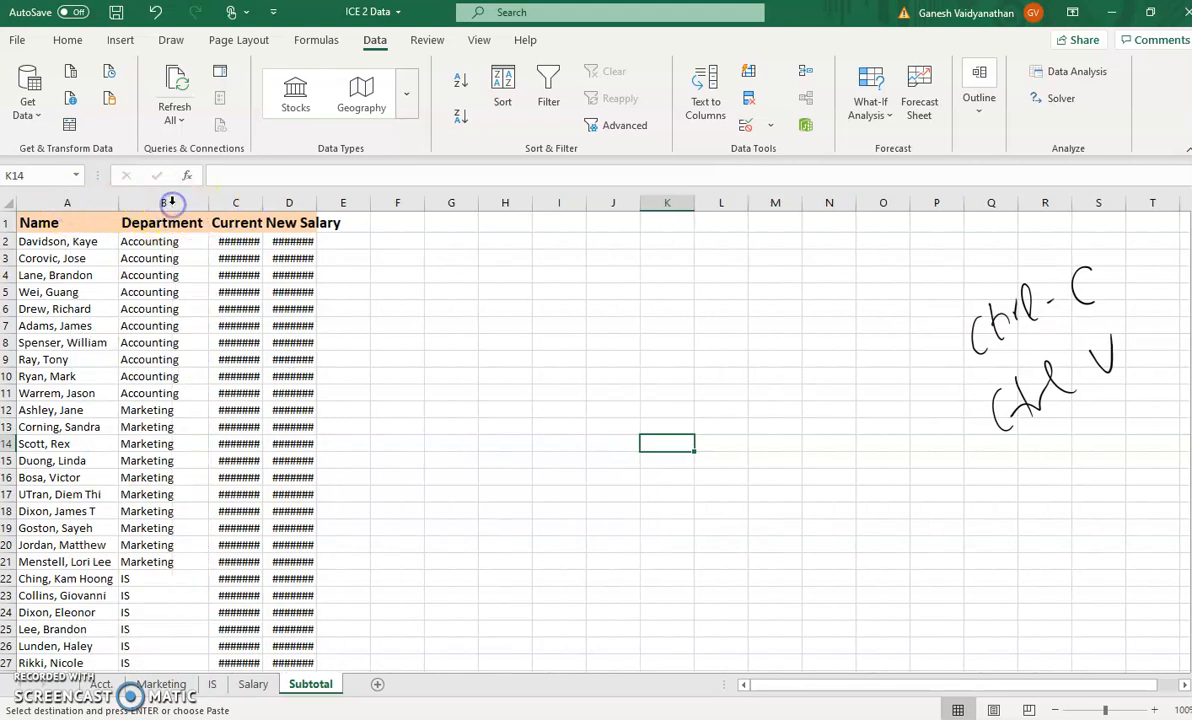
double_click(262, 203)
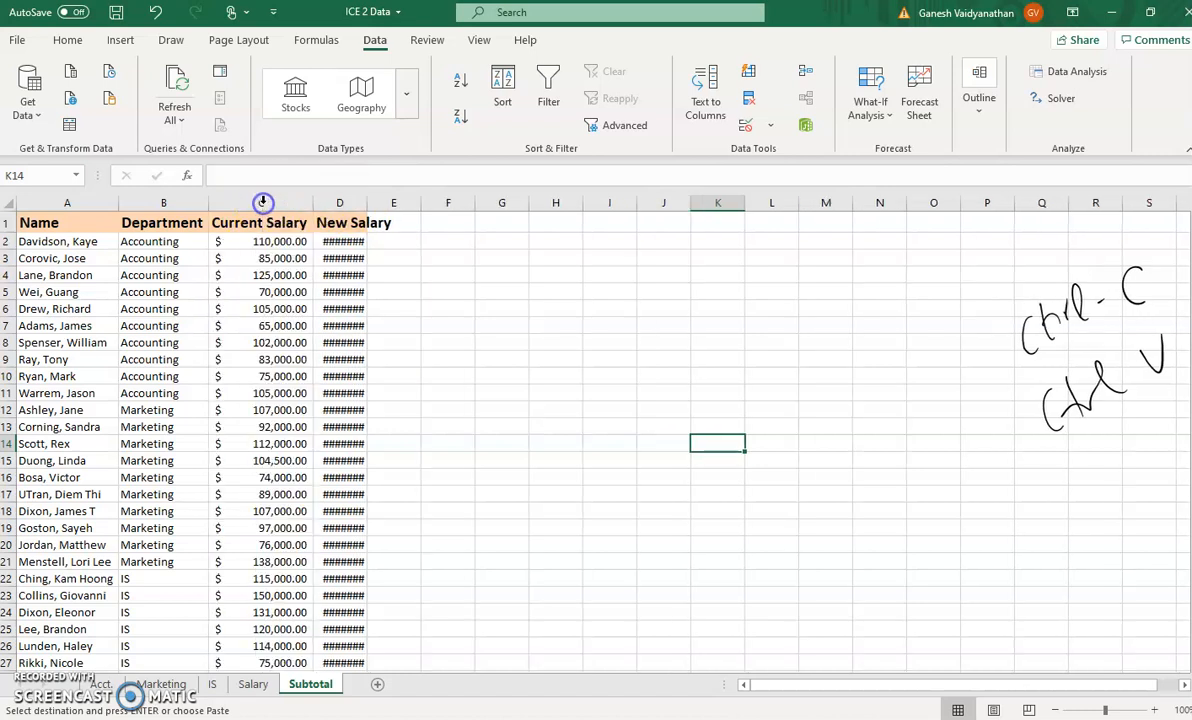
double_click(368, 207)
left_click(520, 427)
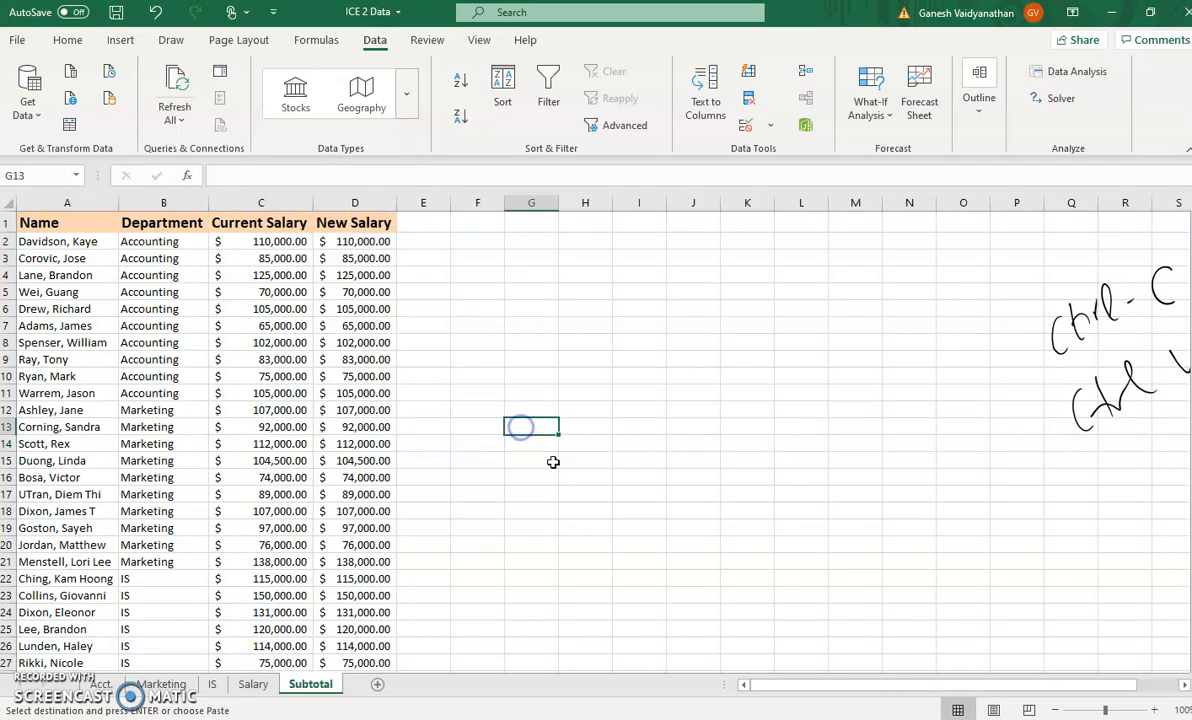